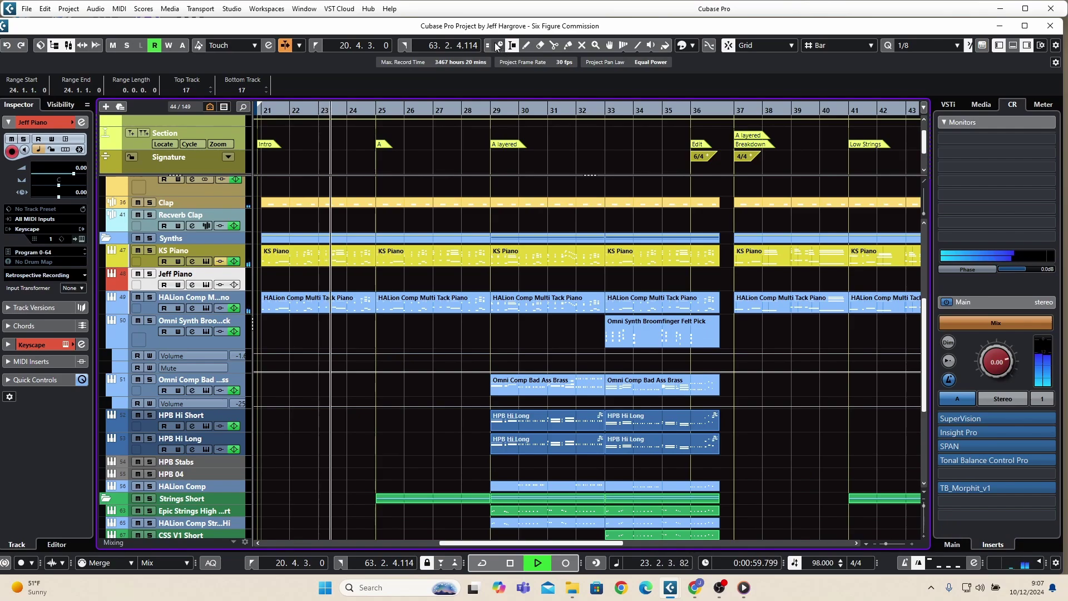
- Switch to the object selection tool and inspect the KS Piano part at bar 25 in the Key Editor
{"action": "left_click", "coordinate": [498, 44]}
{"action": "left_click", "coordinate": [498, 44]}
{"action": "left_click", "coordinate": [512, 67]}
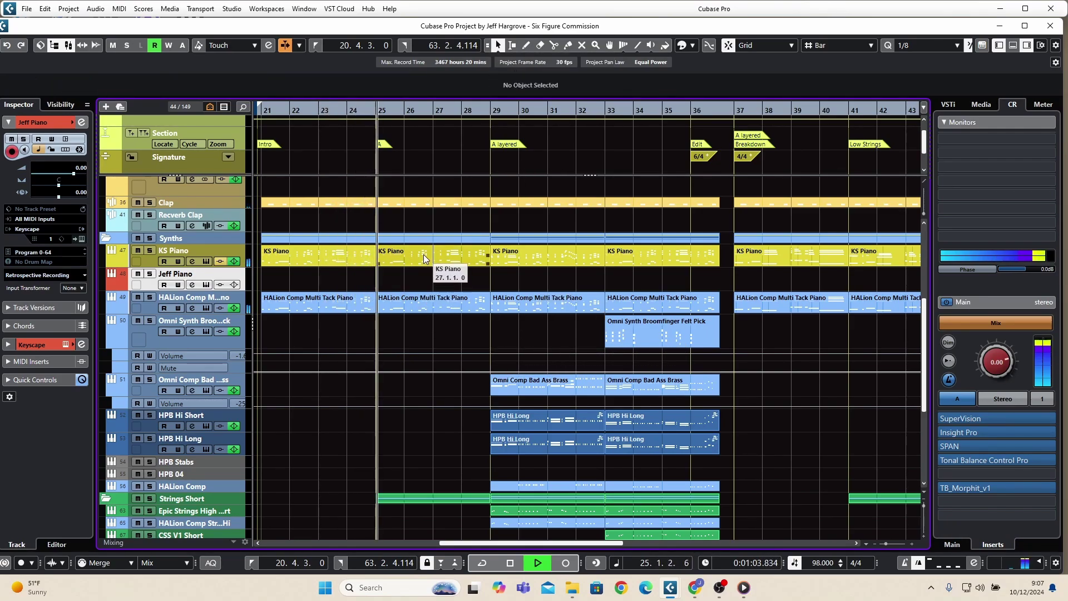
{"action": "double_click", "coordinate": [457, 257]}
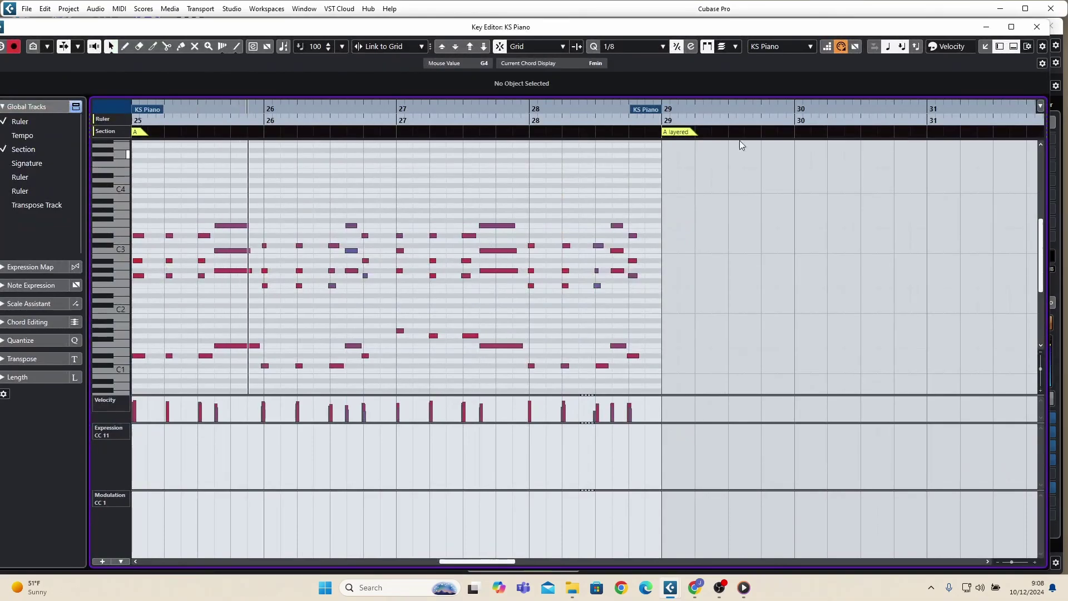
{"action": "left_click", "coordinate": [1038, 27]}
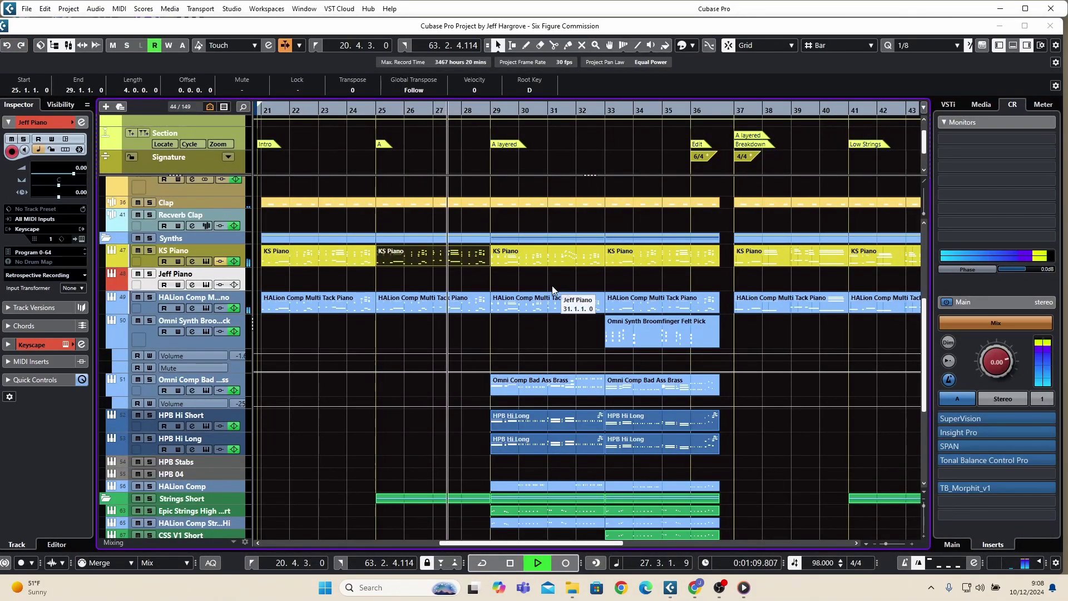
- Inspect the notes of the Omni Synth Broomfinger Felt Pick part at bar 33 in the Key Editor
{"action": "scroll", "coordinate": [578, 223], "scroll_direction": "down", "scroll_amount": 6}
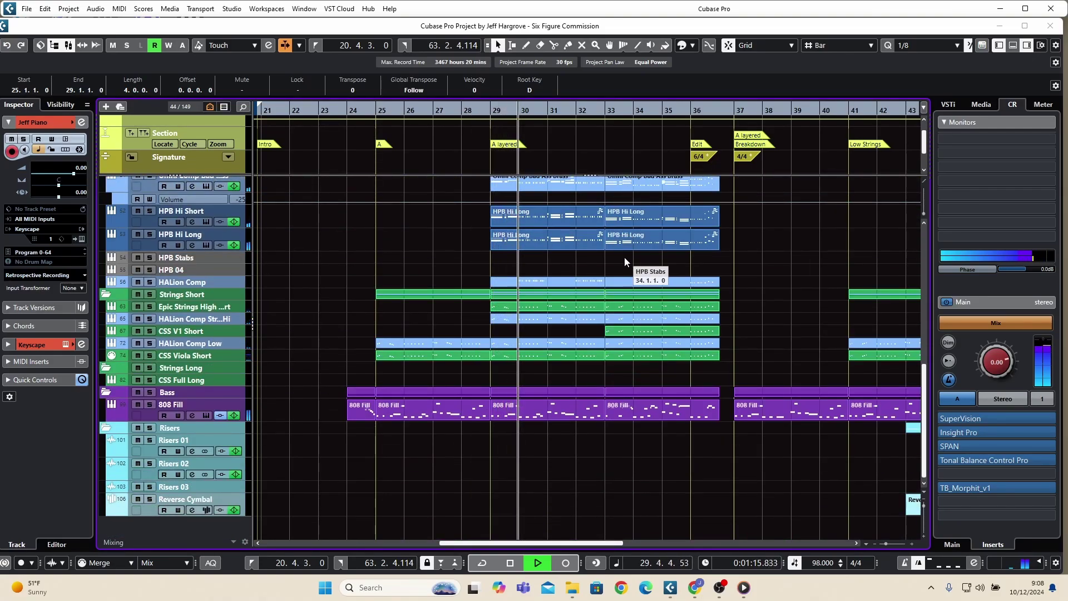
{"action": "scroll", "coordinate": [624, 262], "scroll_direction": "up", "scroll_amount": 2}
{"action": "scroll", "coordinate": [624, 257], "scroll_direction": "up", "scroll_amount": 2}
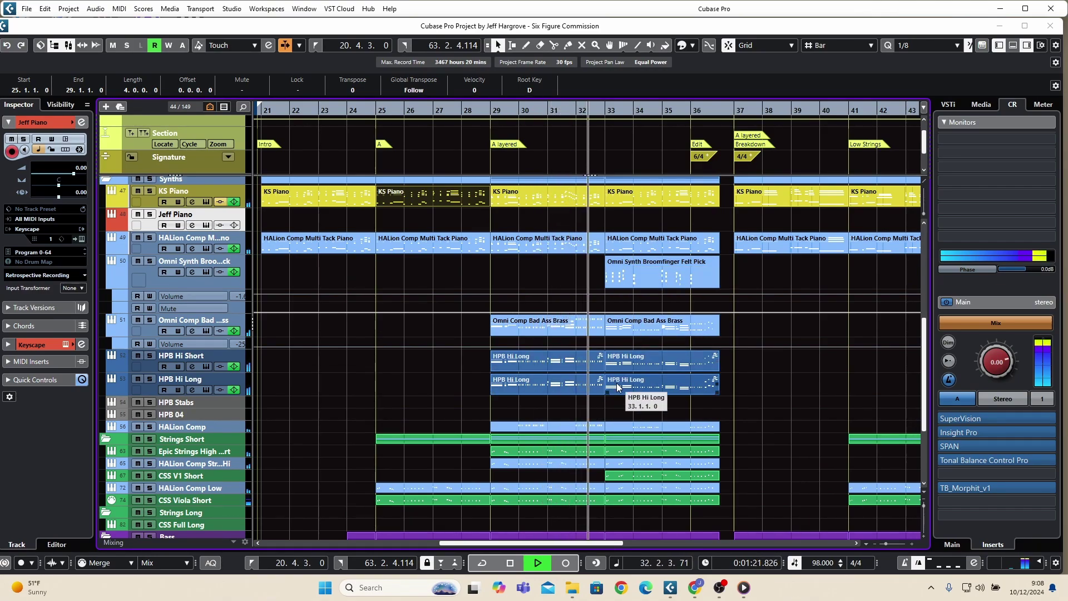
{"action": "double_click", "coordinate": [643, 263]}
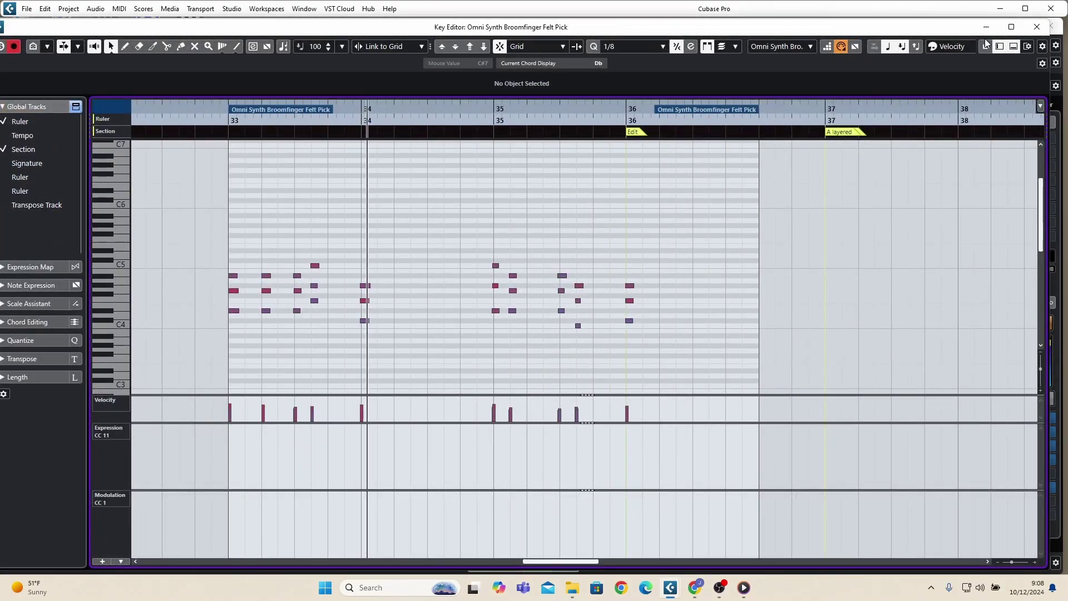
{"action": "left_click", "coordinate": [1033, 31]}
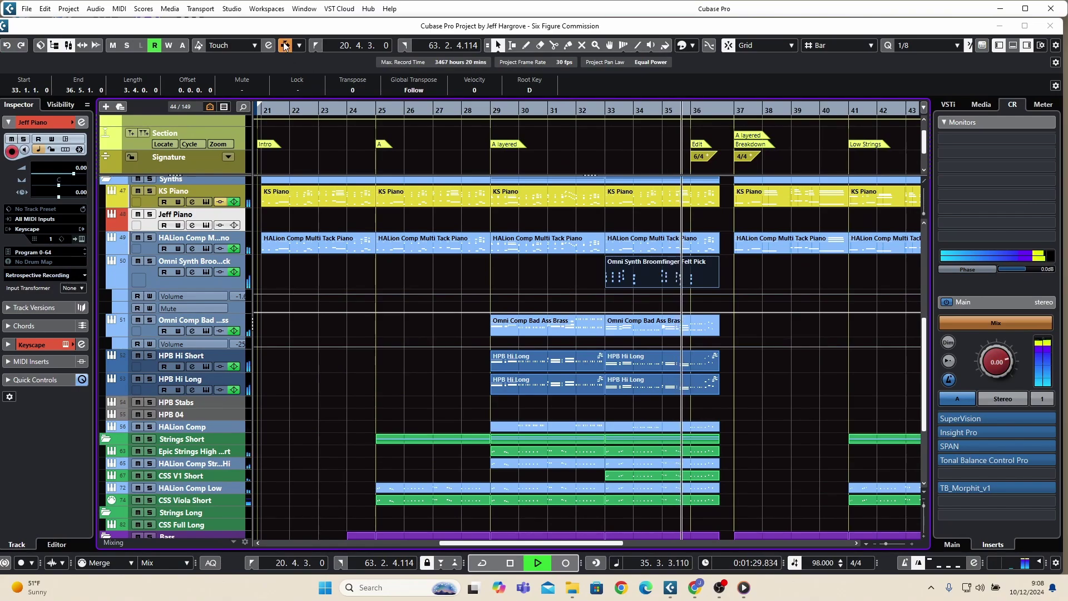
- Examine the drum, synth, string, bass and riser tracks from the bar 36 edit to the End marker while the song plays
{"action": "scroll", "coordinate": [749, 305], "scroll_direction": "up", "scroll_amount": 5}
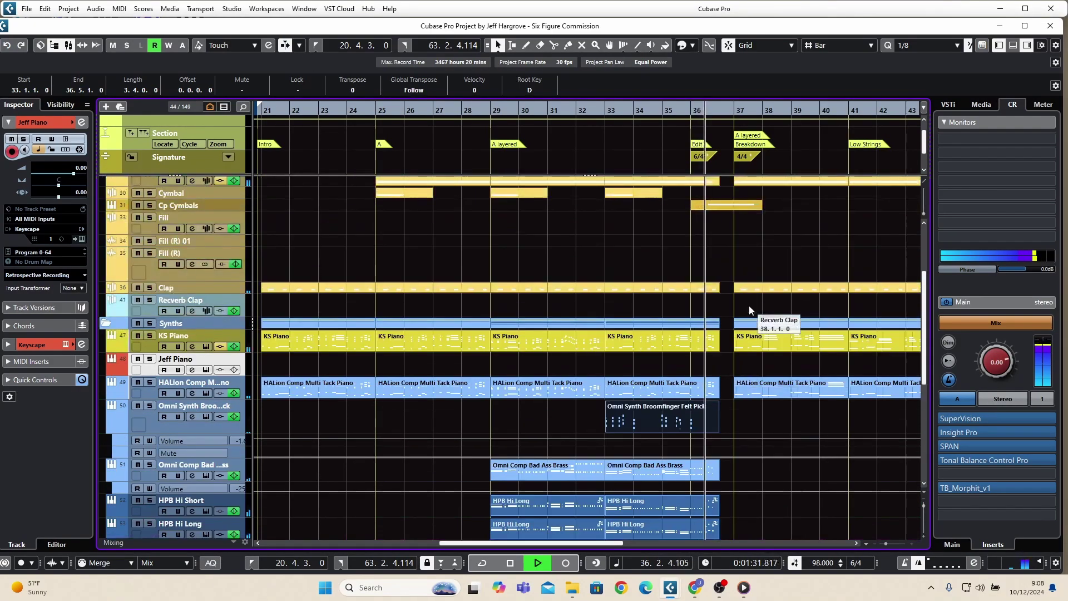
{"action": "scroll", "coordinate": [712, 447], "scroll_direction": "down", "scroll_amount": 5}
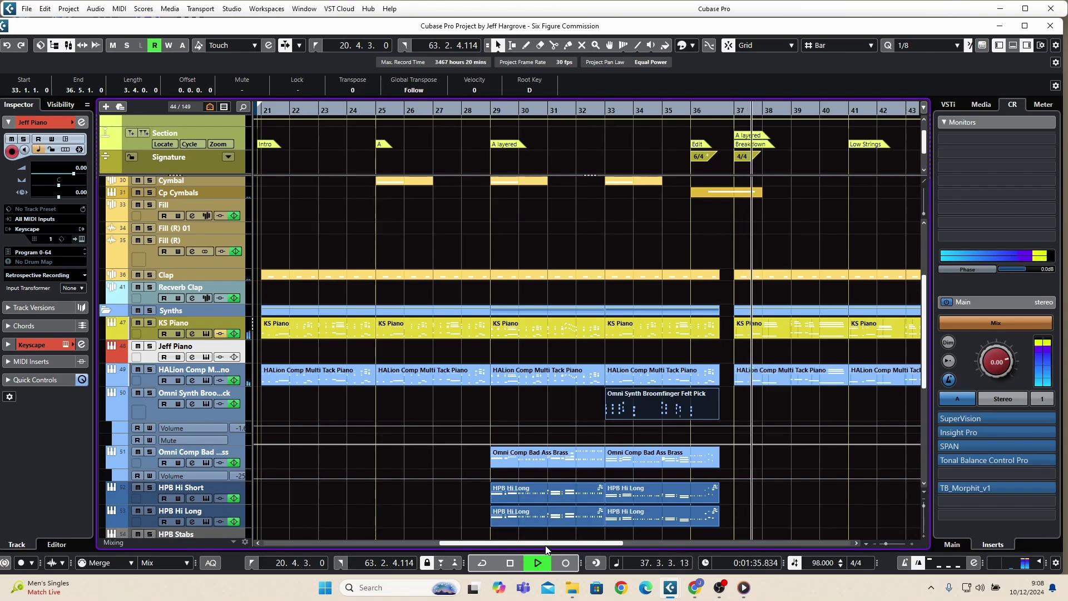
{"action": "left_click_drag", "start_coordinate": [554, 543], "coordinate": [639, 574]}
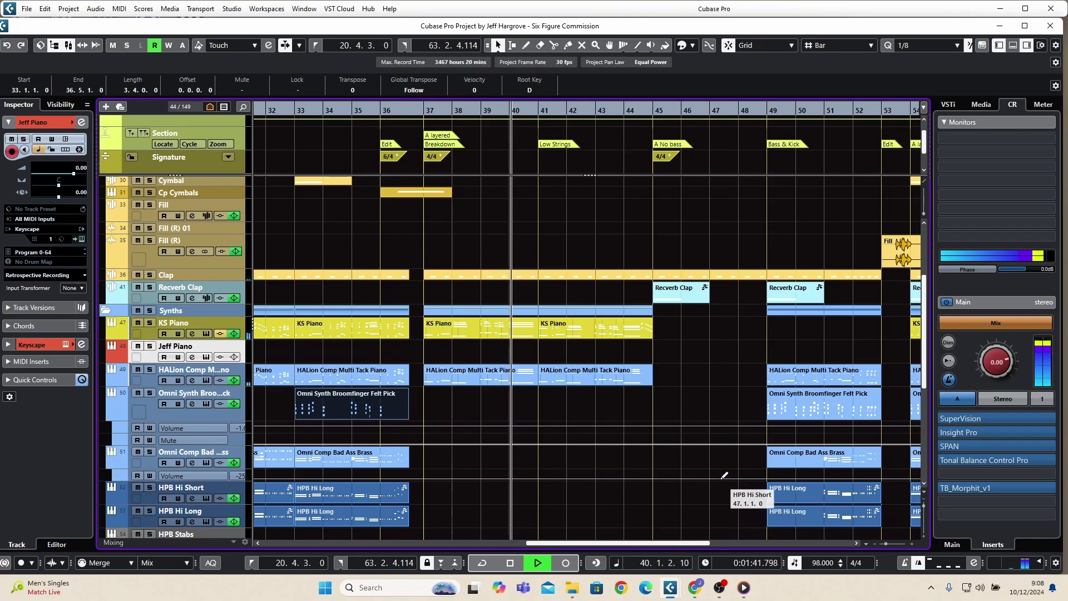
{"action": "scroll", "coordinate": [684, 439], "scroll_direction": "down", "scroll_amount": 5}
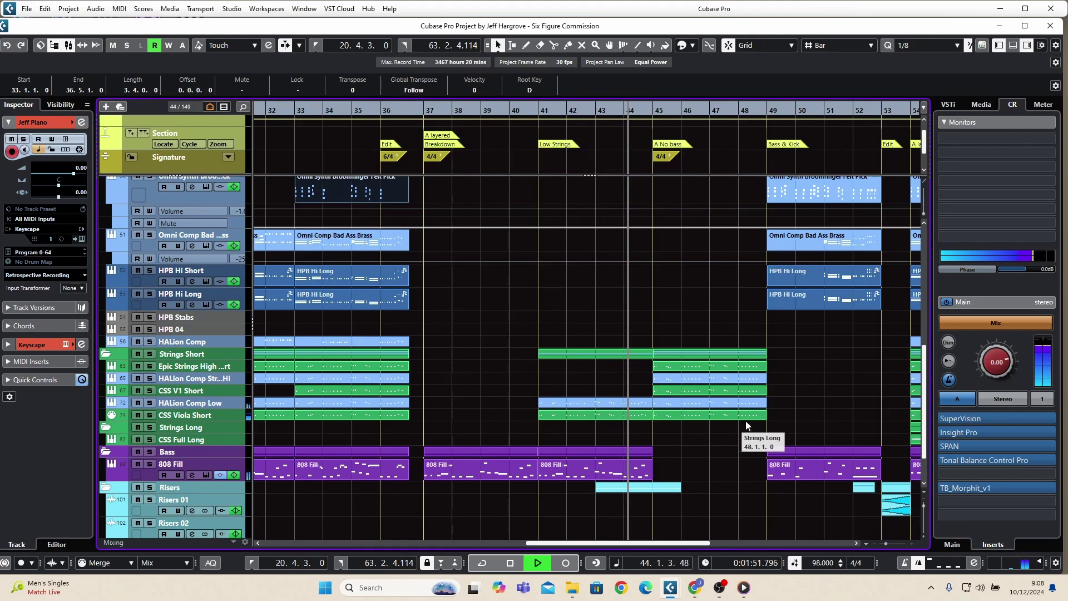
{"action": "scroll", "coordinate": [771, 416], "scroll_direction": "up", "scroll_amount": 5}
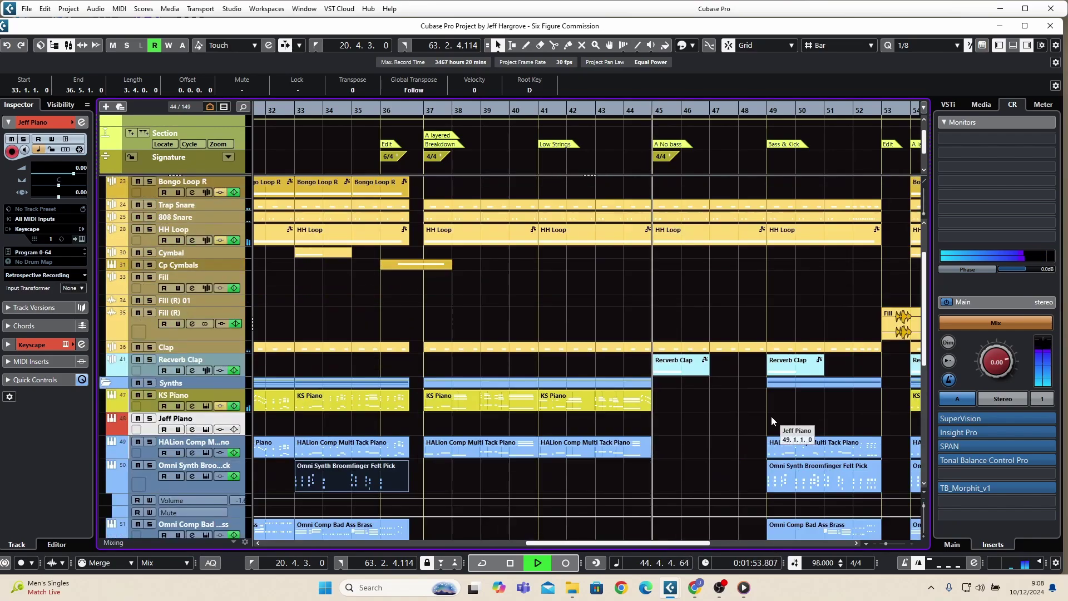
{"action": "scroll", "coordinate": [772, 418], "scroll_direction": "down", "scroll_amount": 3}
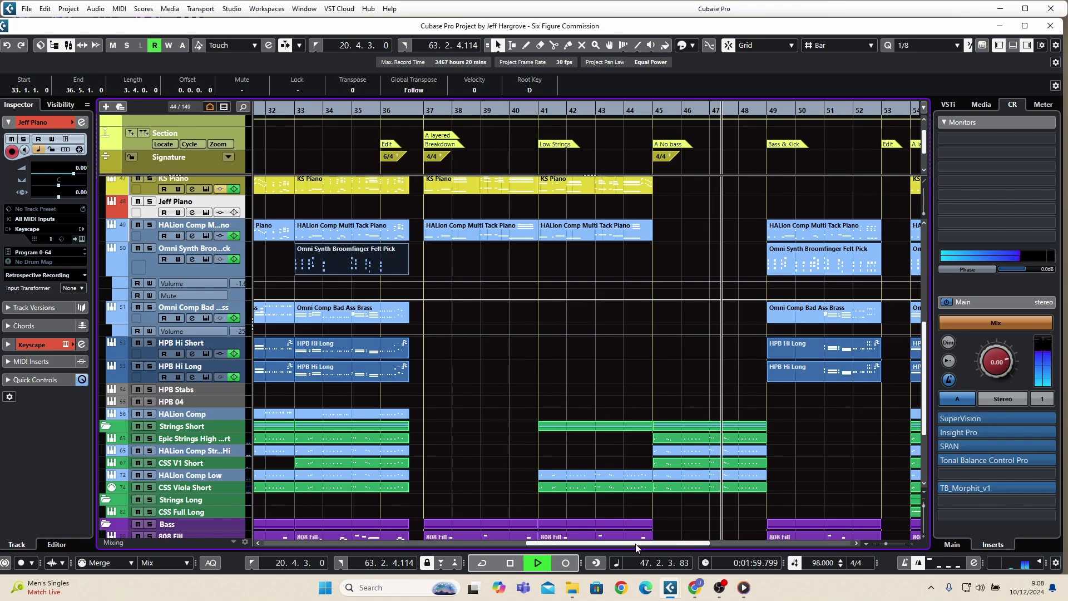
{"action": "left_click_drag", "start_coordinate": [632, 545], "coordinate": [682, 547]}
{"action": "scroll", "coordinate": [732, 490], "scroll_direction": "down", "scroll_amount": 3}
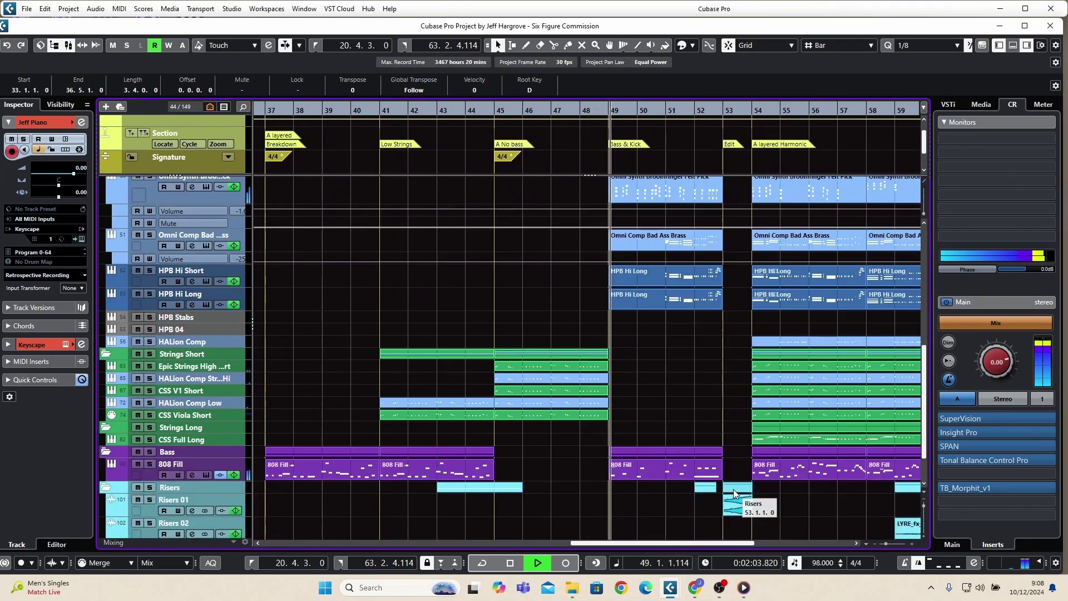
{"action": "scroll", "coordinate": [742, 483], "scroll_direction": "up", "scroll_amount": 3}
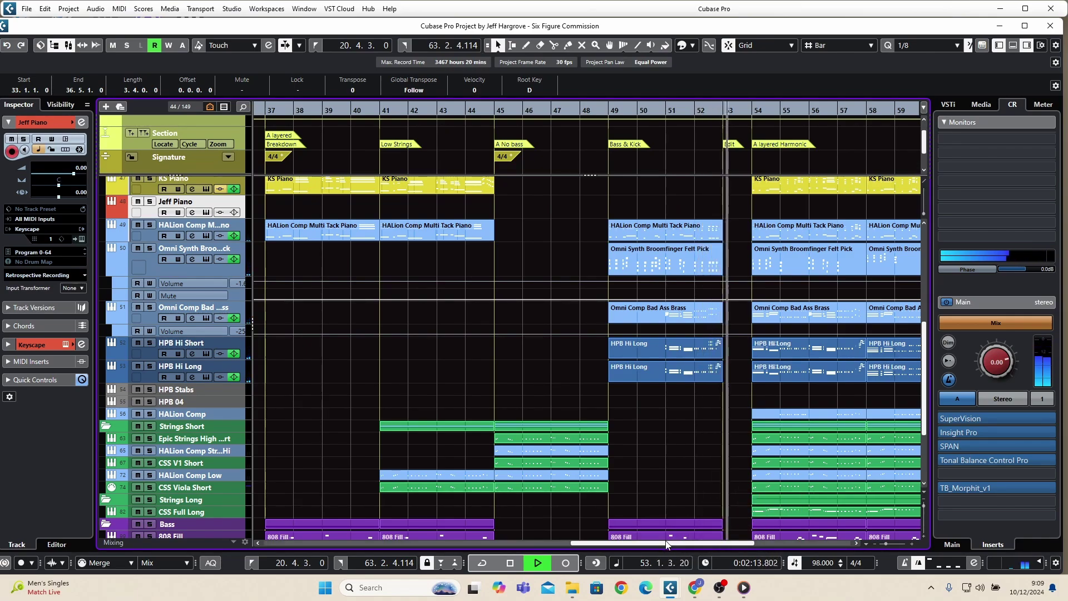
{"action": "left_click_drag", "start_coordinate": [666, 542], "coordinate": [699, 550]}
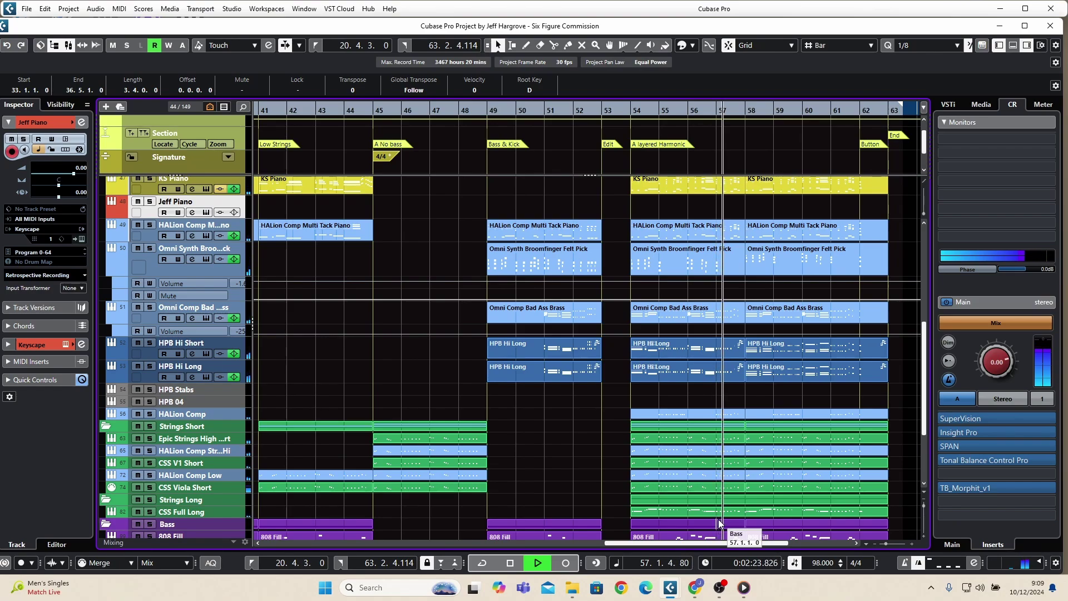
{"action": "scroll", "coordinate": [748, 426], "scroll_direction": "down", "scroll_amount": 3}
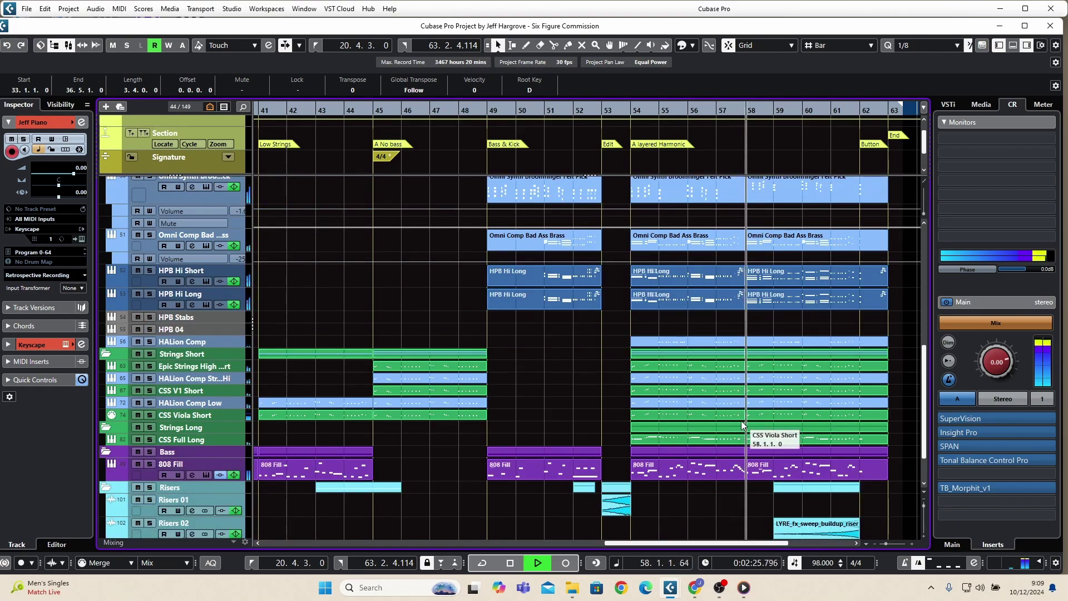
{"action": "scroll", "coordinate": [743, 426], "scroll_direction": "up", "scroll_amount": 6}
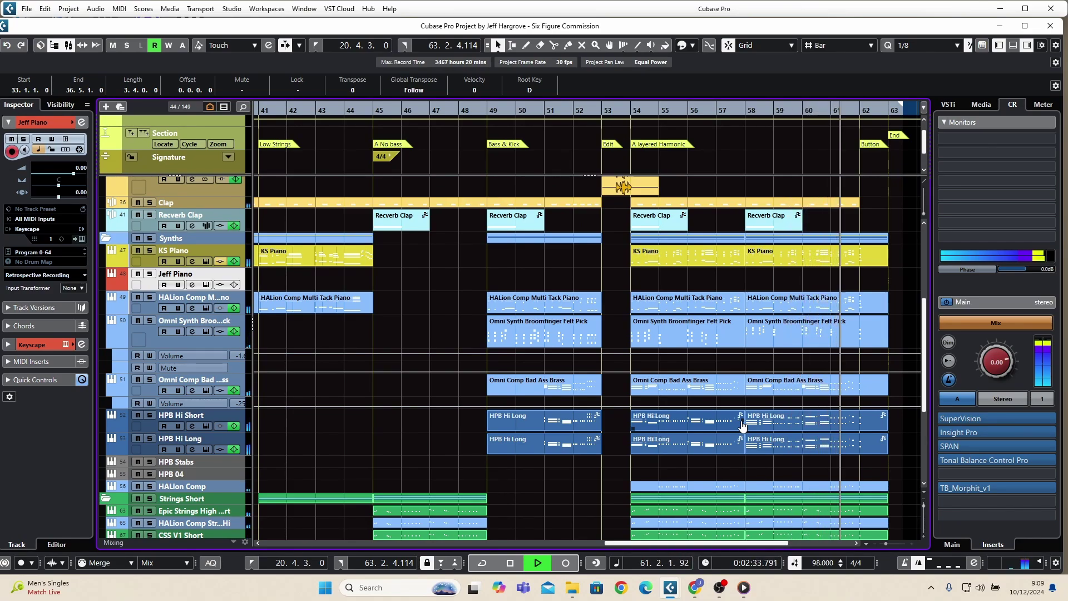
{"action": "scroll", "coordinate": [742, 425], "scroll_direction": "right", "scroll_amount": 4}
- Stop playback and return to the object selection tool
{"action": "key", "text": "3"}
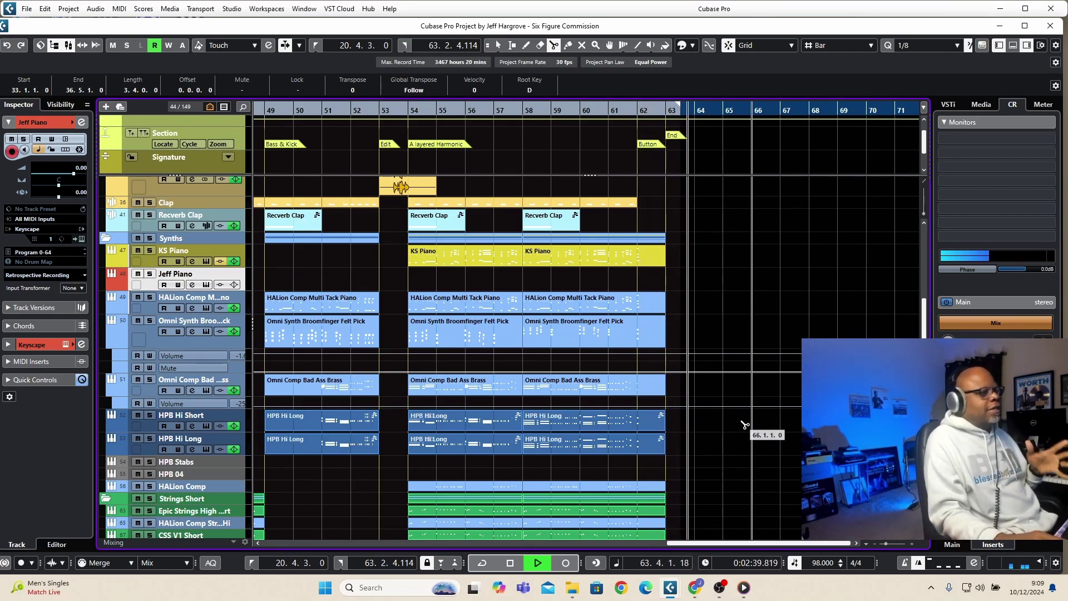
{"action": "key", "text": "space"}
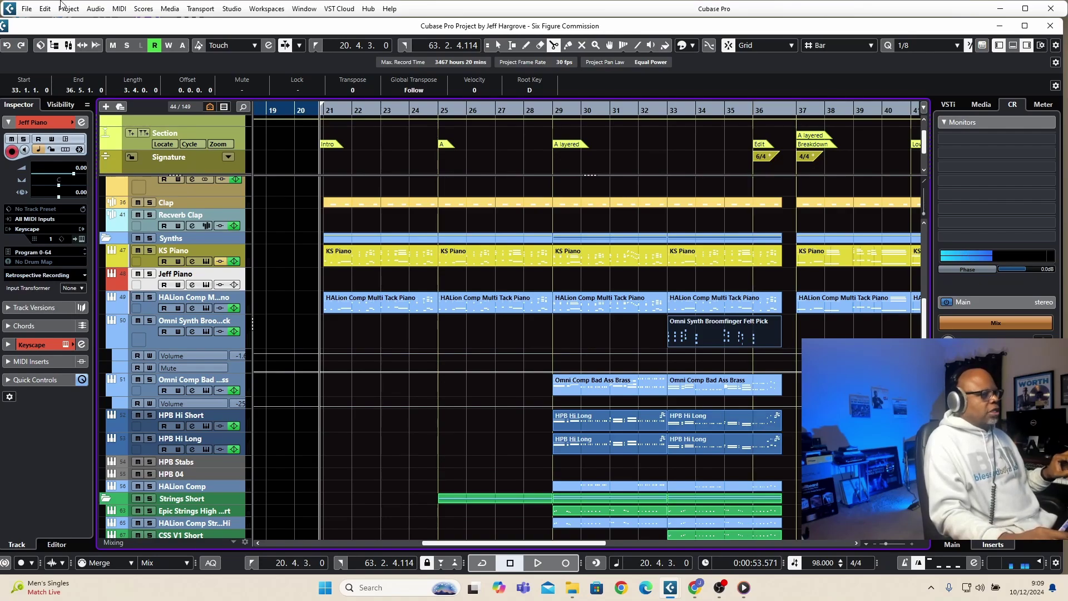
{"action": "left_click", "coordinate": [499, 45]}
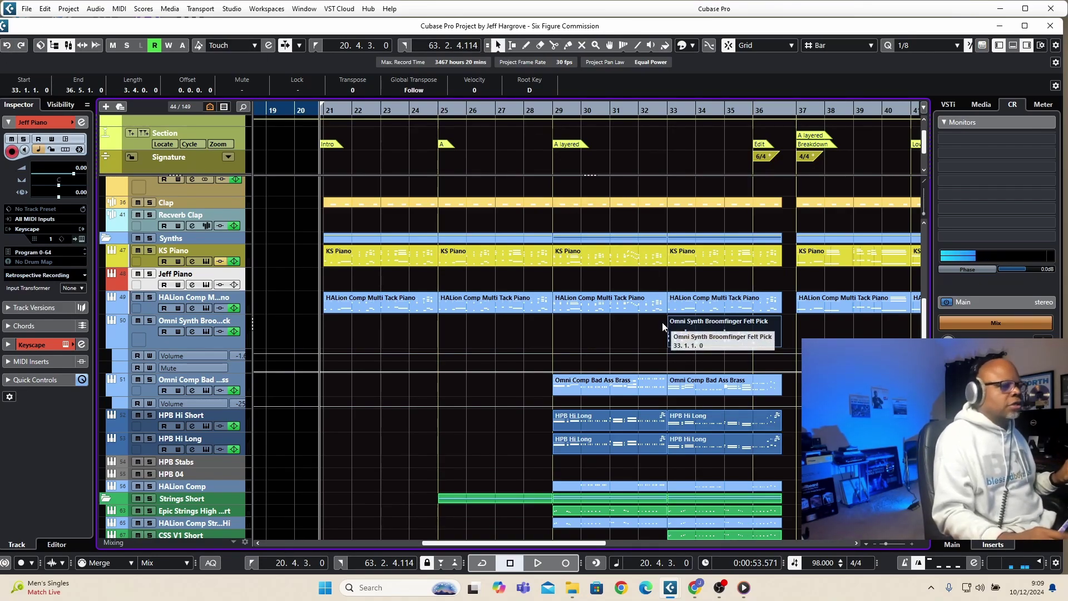
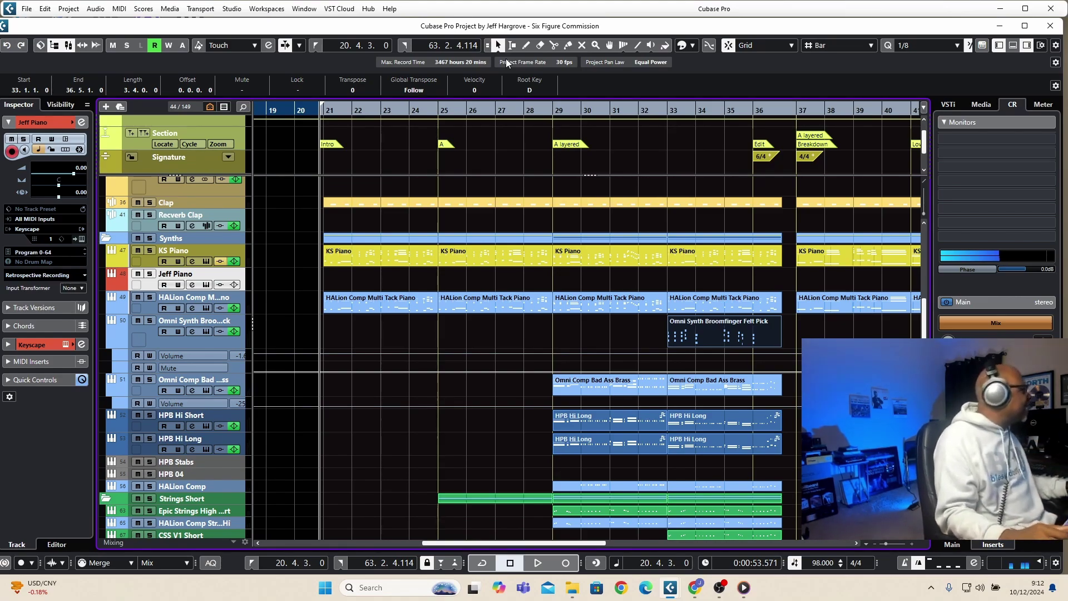
- Solo the Drums folder and play it from bar 29 at the A layered marker, stopping a few bars in
{"action": "left_click", "coordinate": [438, 109]}
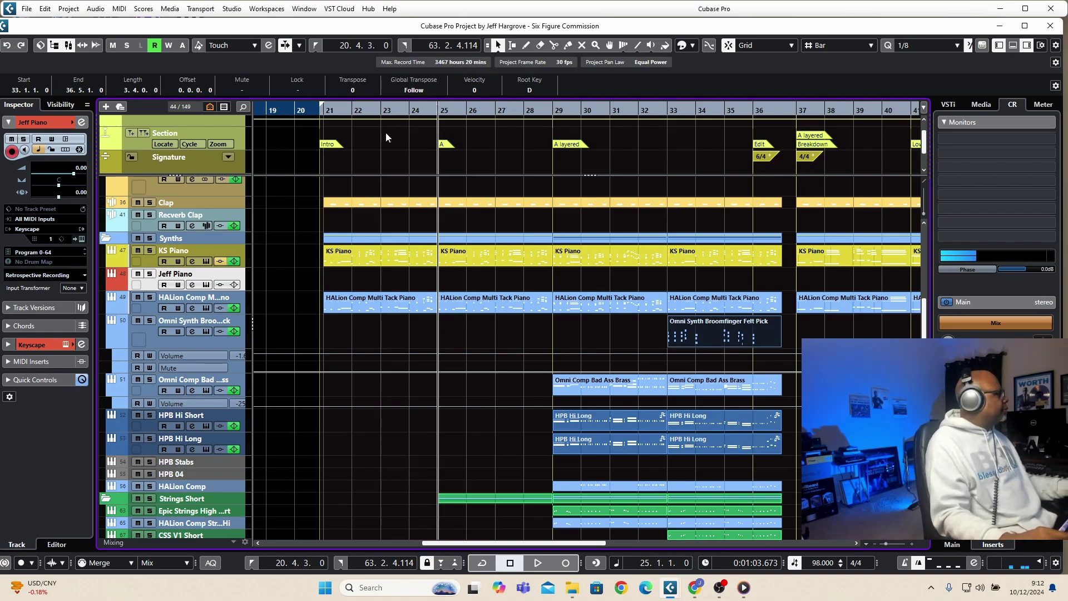
{"action": "scroll", "coordinate": [279, 228], "scroll_direction": "up", "scroll_amount": 5}
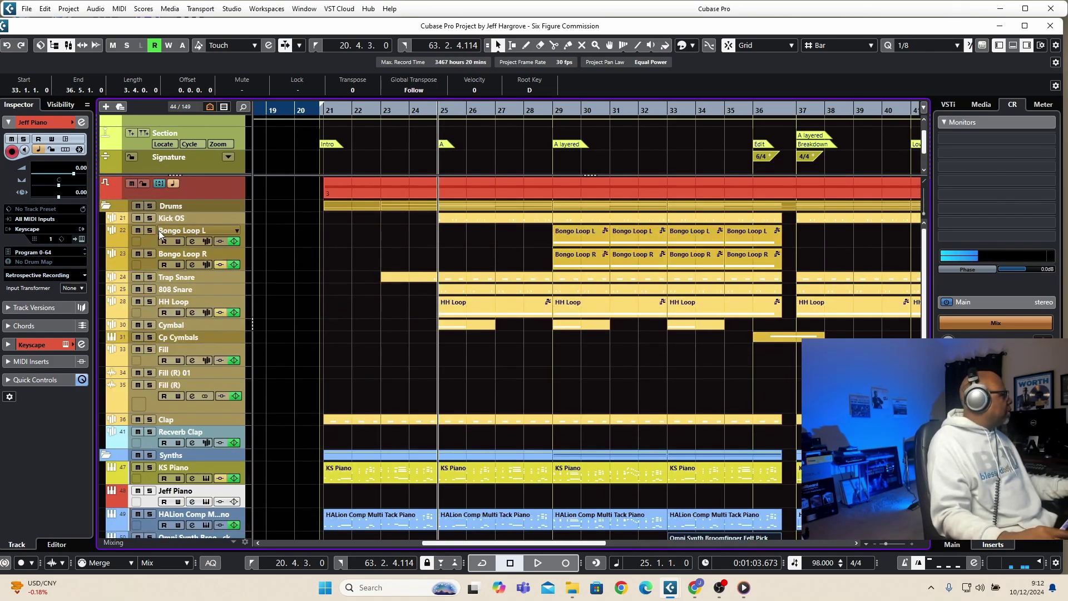
{"action": "left_click", "coordinate": [148, 205]}
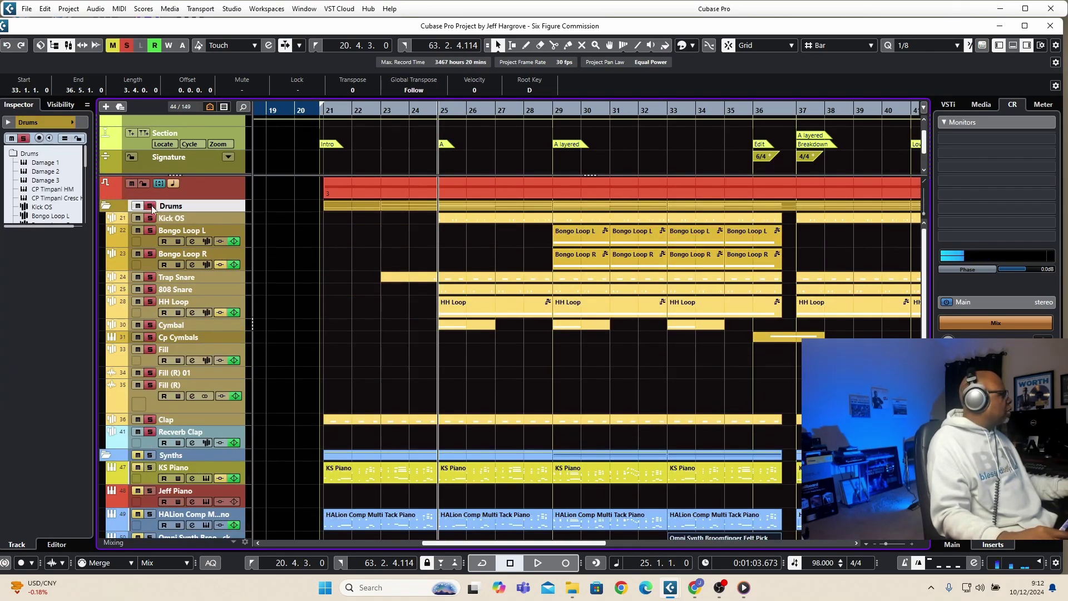
{"action": "scroll", "coordinate": [195, 475], "scroll_direction": "down", "scroll_amount": 3}
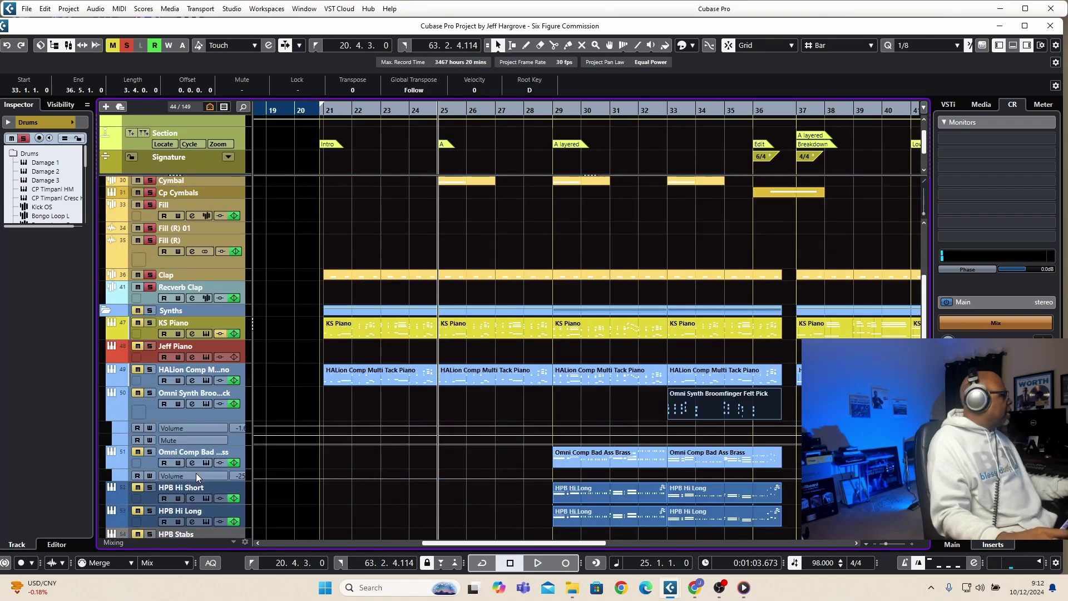
{"action": "scroll", "coordinate": [468, 271], "scroll_direction": "up", "scroll_amount": 3}
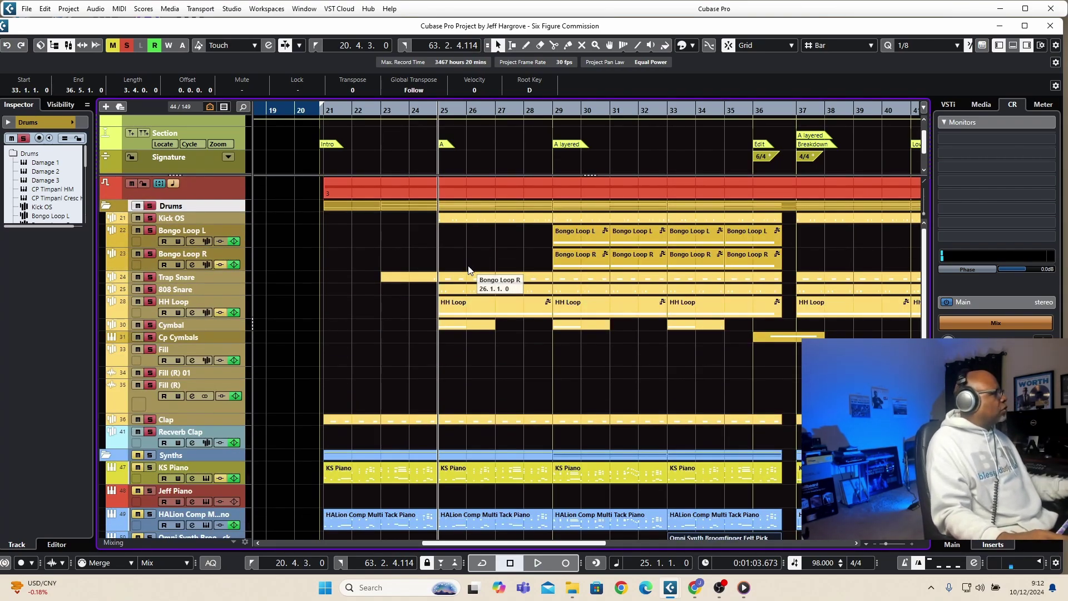
{"action": "left_click", "coordinate": [552, 108]}
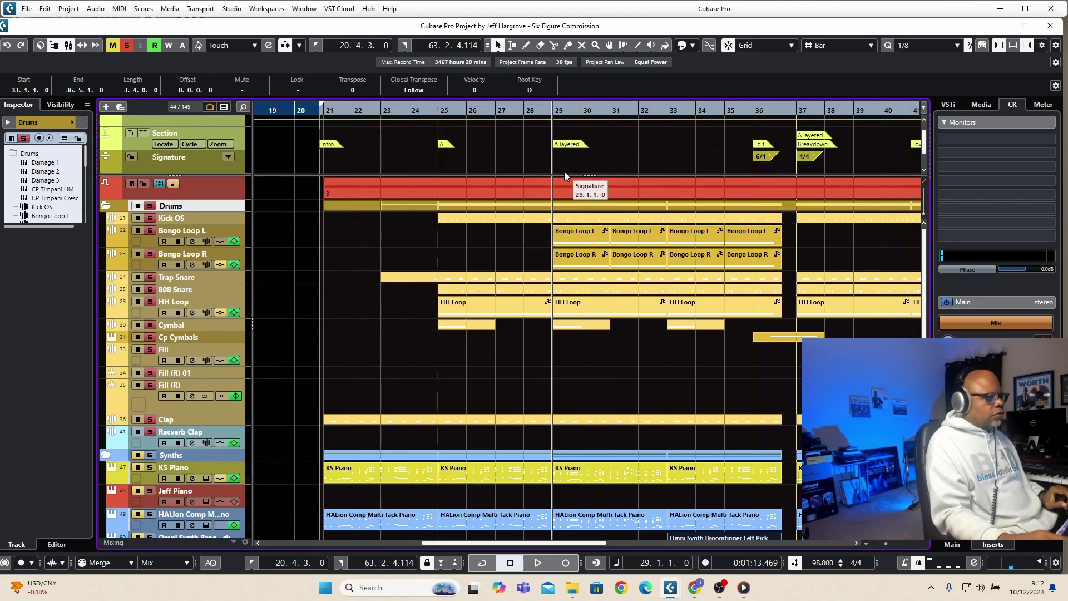
{"action": "key", "text": "space"}
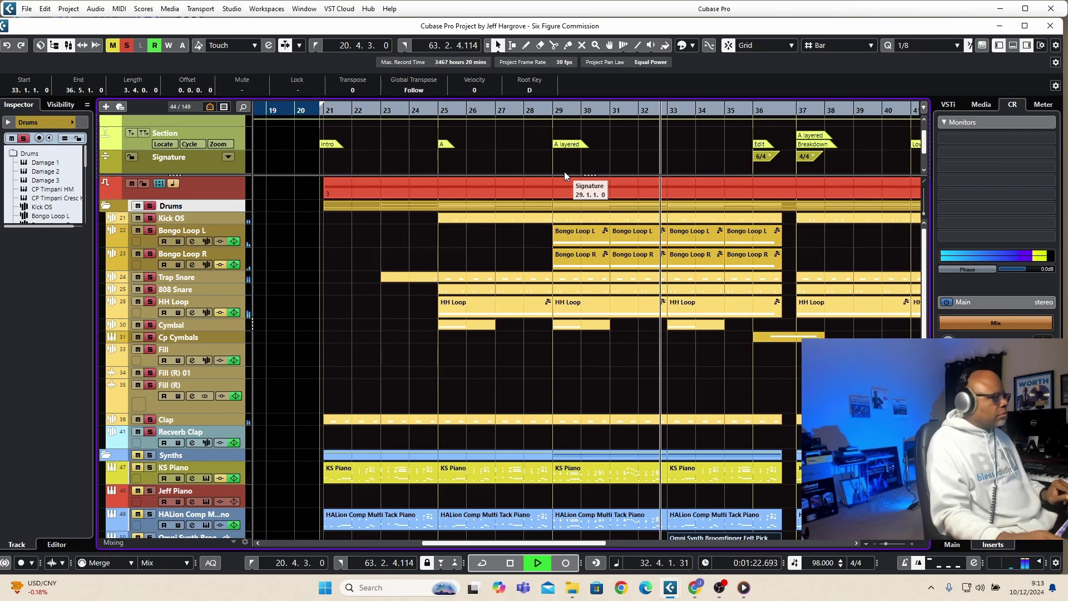
{"action": "key", "text": "space"}
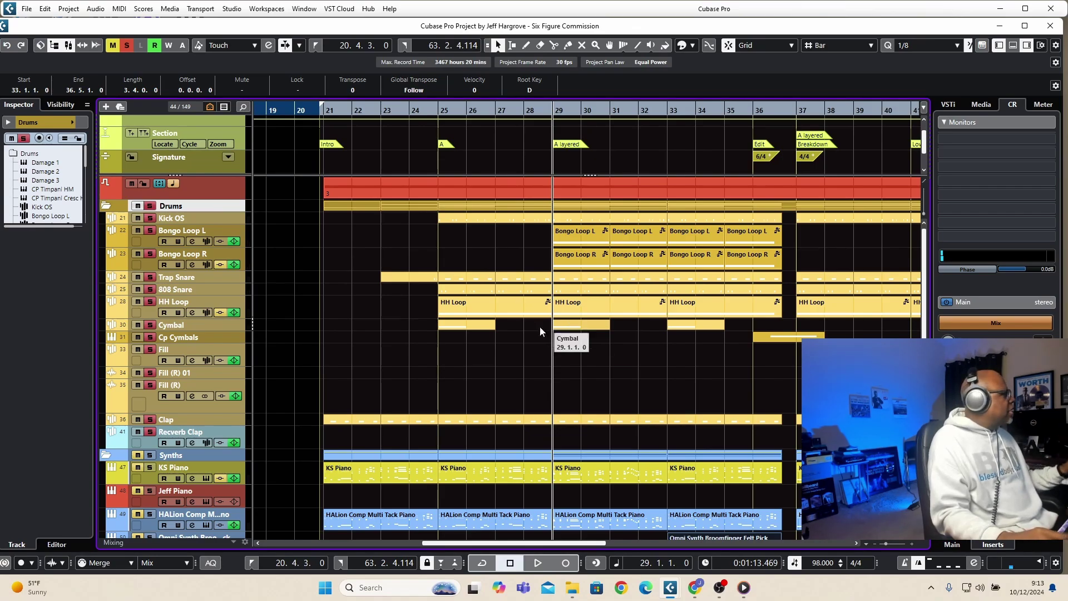
- Take the Drums folder out of solo and move the empty red piano track below the HALion Comp Multi Tack Piano track
{"action": "left_click", "coordinate": [151, 206]}
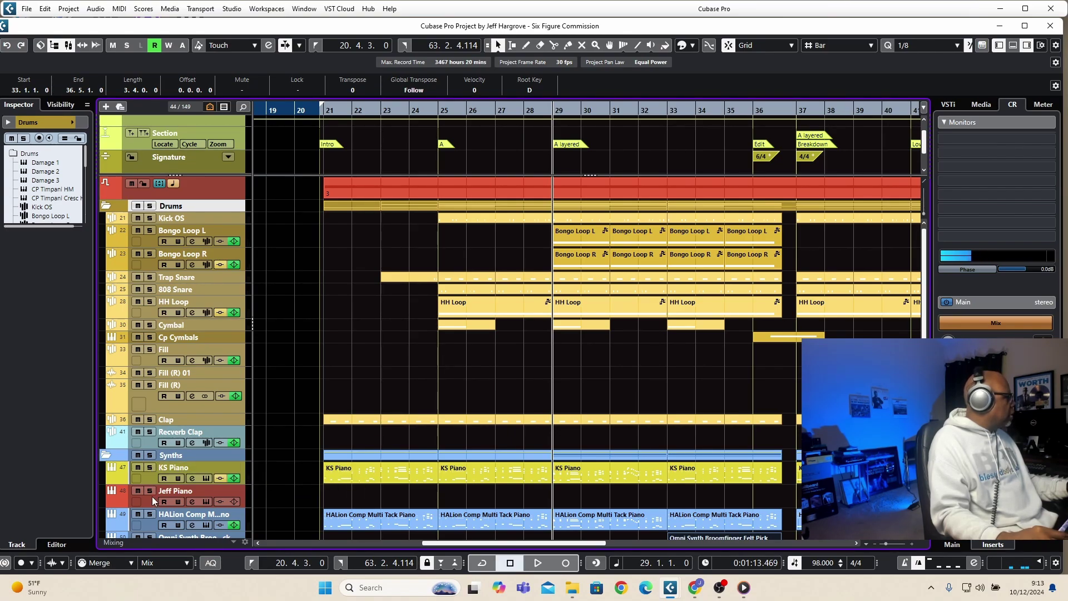
{"action": "scroll", "coordinate": [169, 487], "scroll_direction": "down", "scroll_amount": 2}
{"action": "left_click_drag", "start_coordinate": [152, 425], "coordinate": [151, 461]}
- Solo the HALion Comp Multi Tack Piano and KS Piano tracks and play them together from the left locator, stopping before bar 25
{"action": "left_click", "coordinate": [150, 418]}
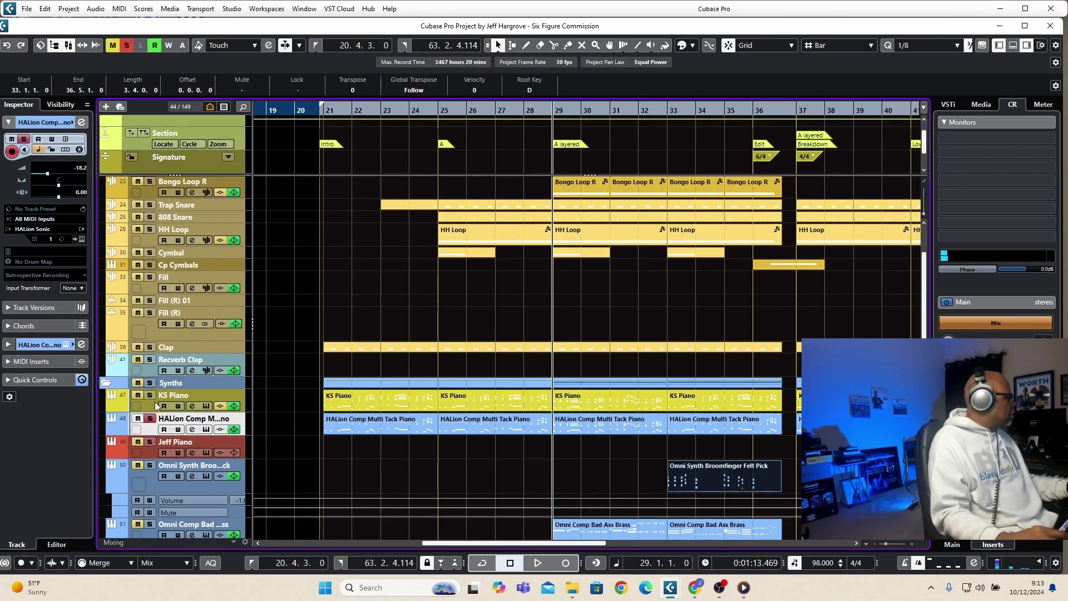
{"action": "left_click", "coordinate": [150, 395]}
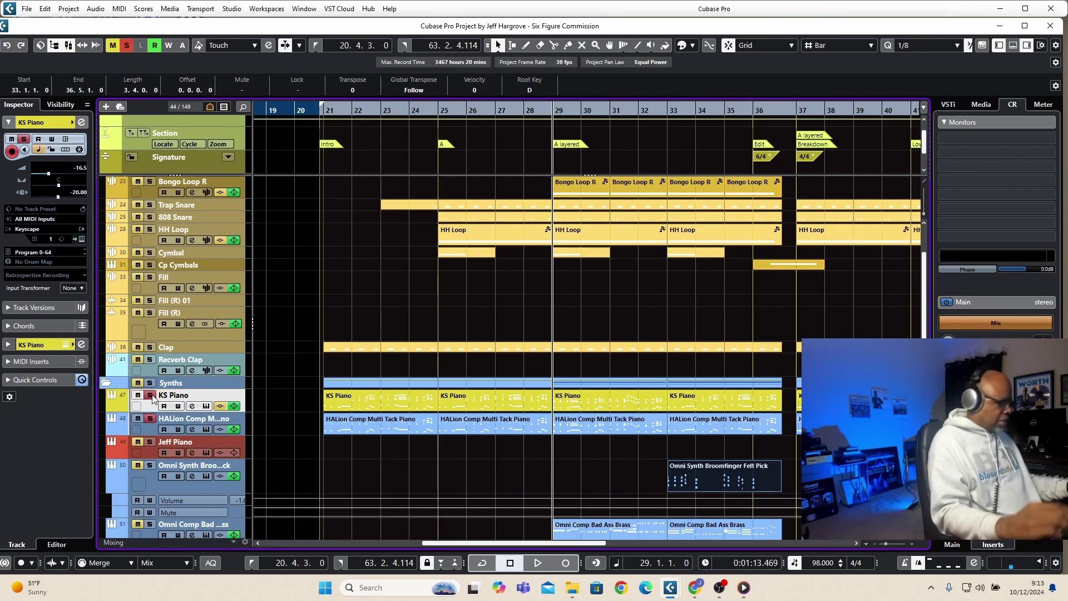
{"action": "key", "text": "KP_1"}
{"action": "key", "text": "space"}
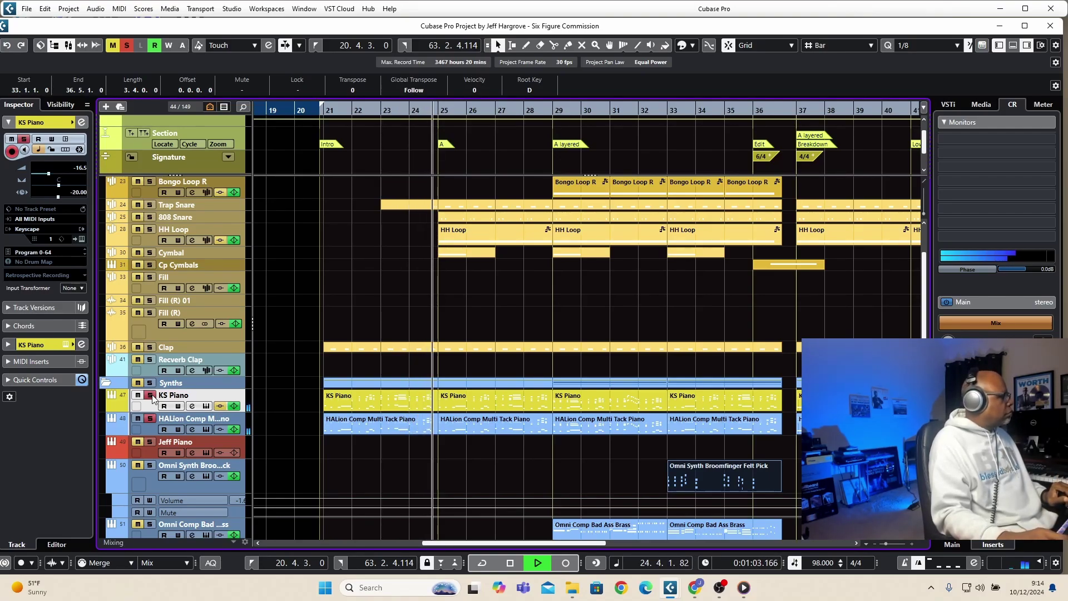
{"action": "key", "text": "space"}
- Take the KS Piano and HALion Comp Multi Tack Piano tracks out of solo and place the playhead at bar 25
{"action": "left_click", "coordinate": [149, 395]}
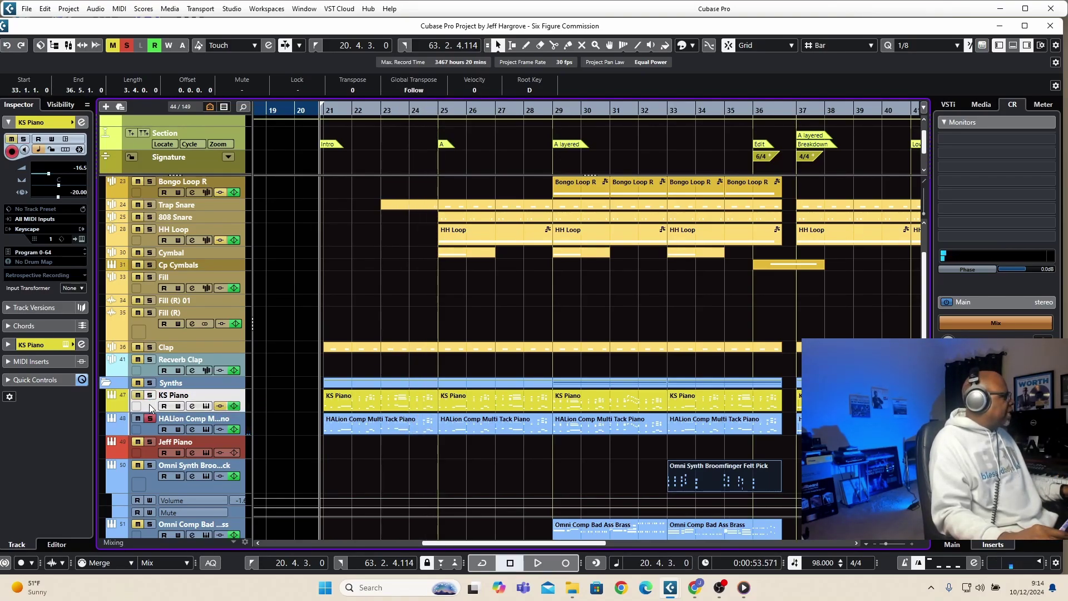
{"action": "left_click", "coordinate": [149, 449]}
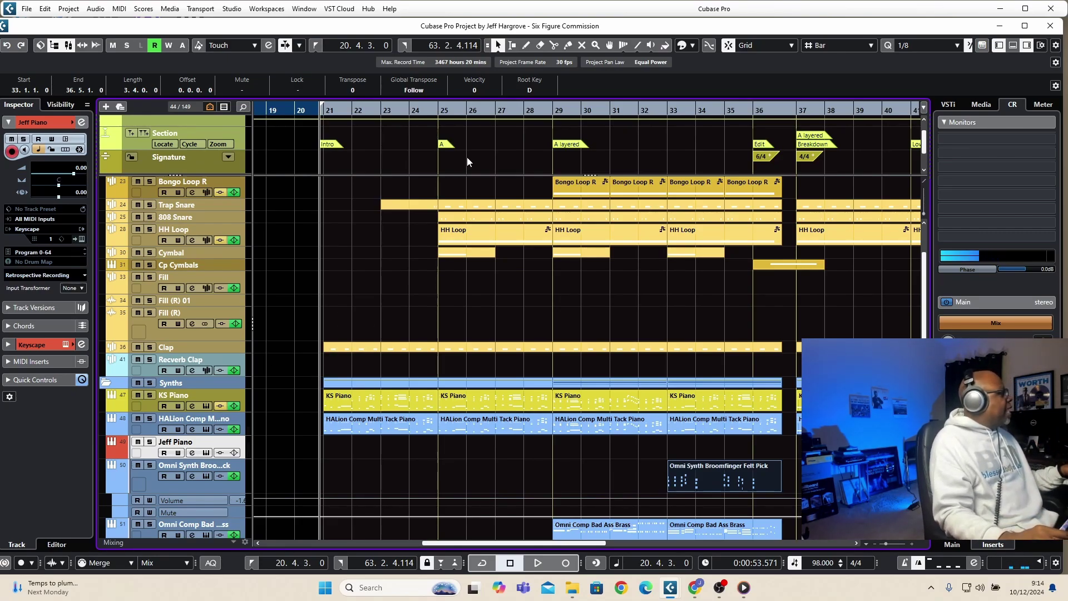
{"action": "left_click", "coordinate": [439, 109]}
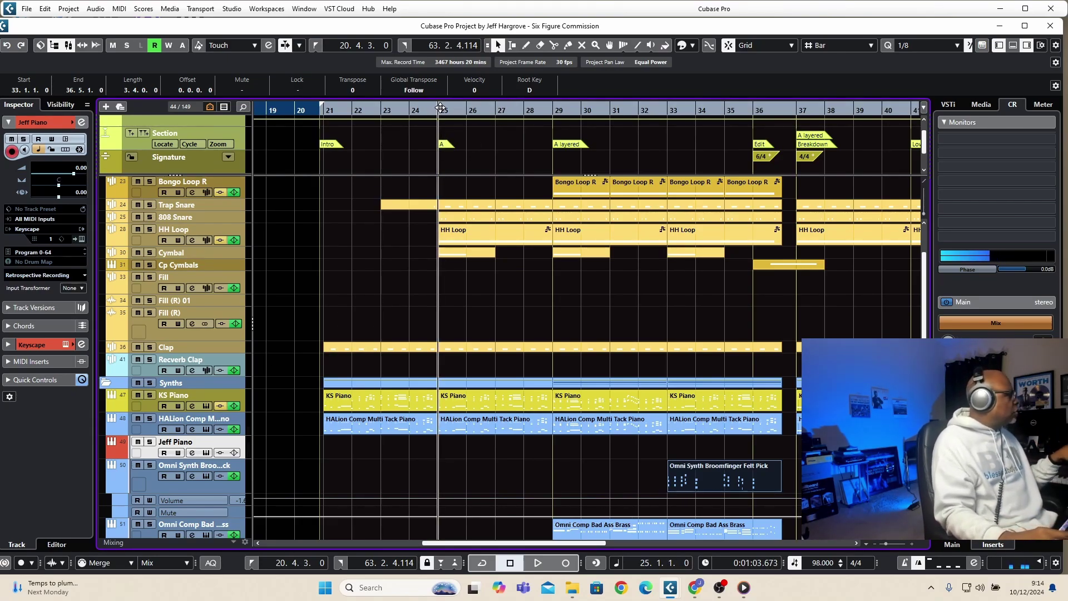
- Open the KS Piano track's Keyscape instrument to examine its loaded patch, and close it again
{"action": "left_click", "coordinate": [146, 406]}
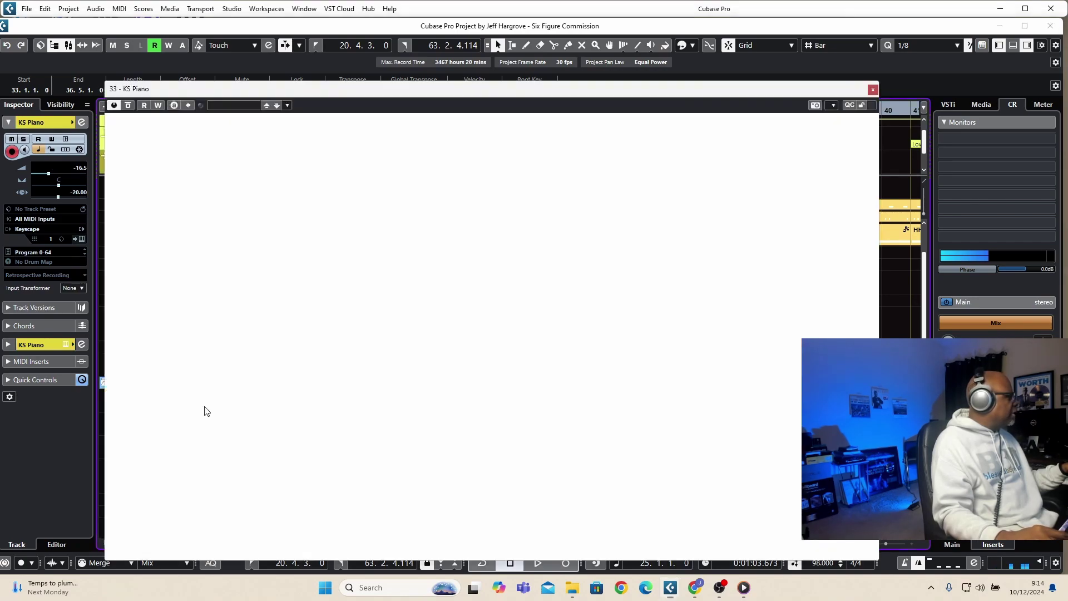
{"action": "left_click", "coordinate": [207, 405]}
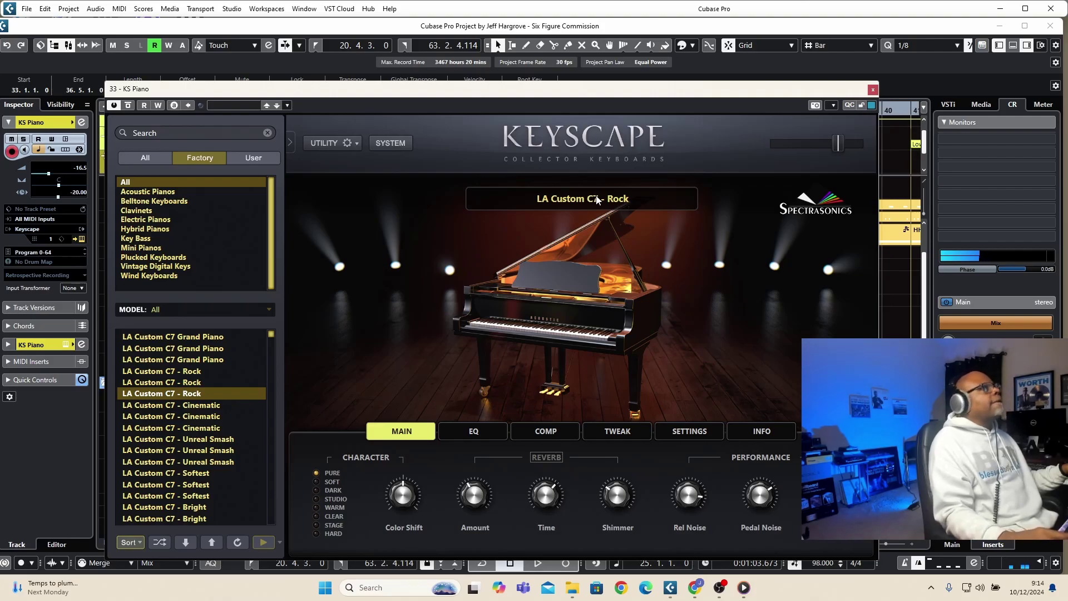
{"action": "left_click_drag", "start_coordinate": [620, 98], "coordinate": [635, 62]}
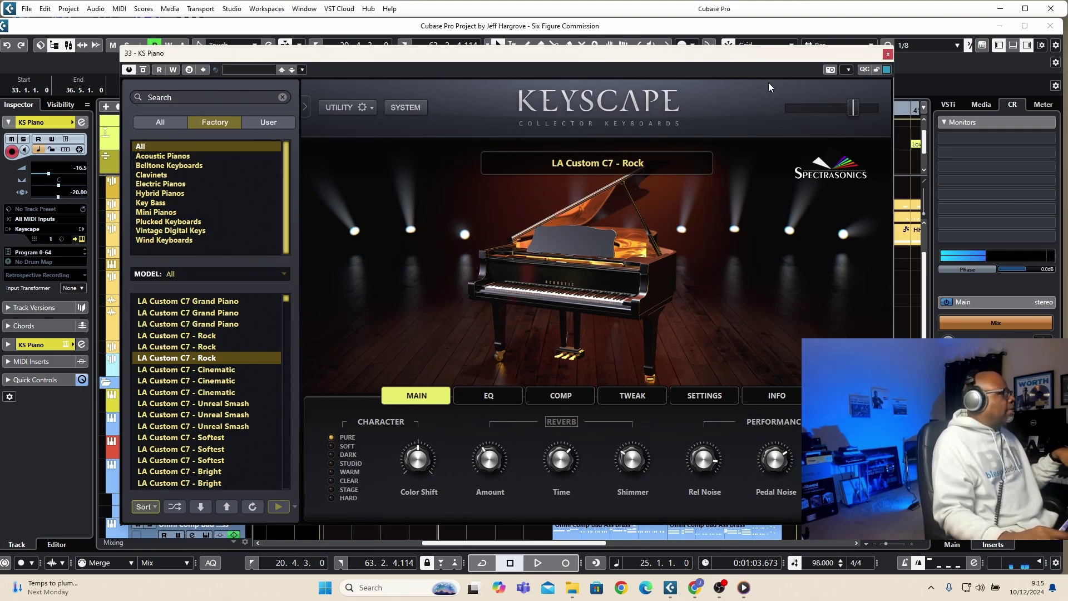
{"action": "left_click", "coordinate": [888, 54]}
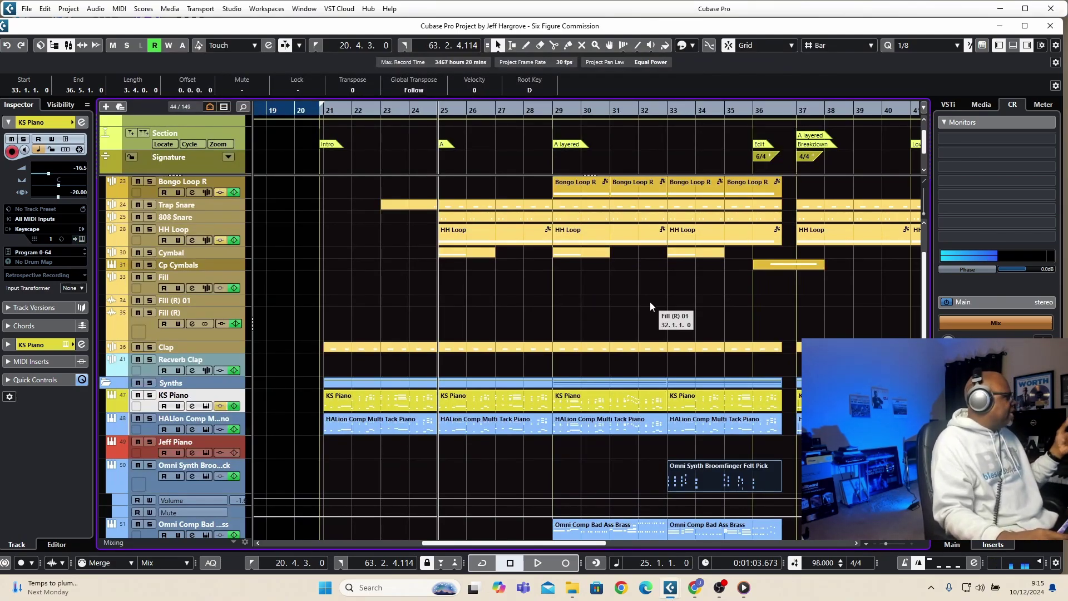
- Solo the KS Piano track, play it briefly from bar 25, and take it out of solo
{"action": "left_click", "coordinate": [150, 395]}
{"action": "key", "text": "space"}
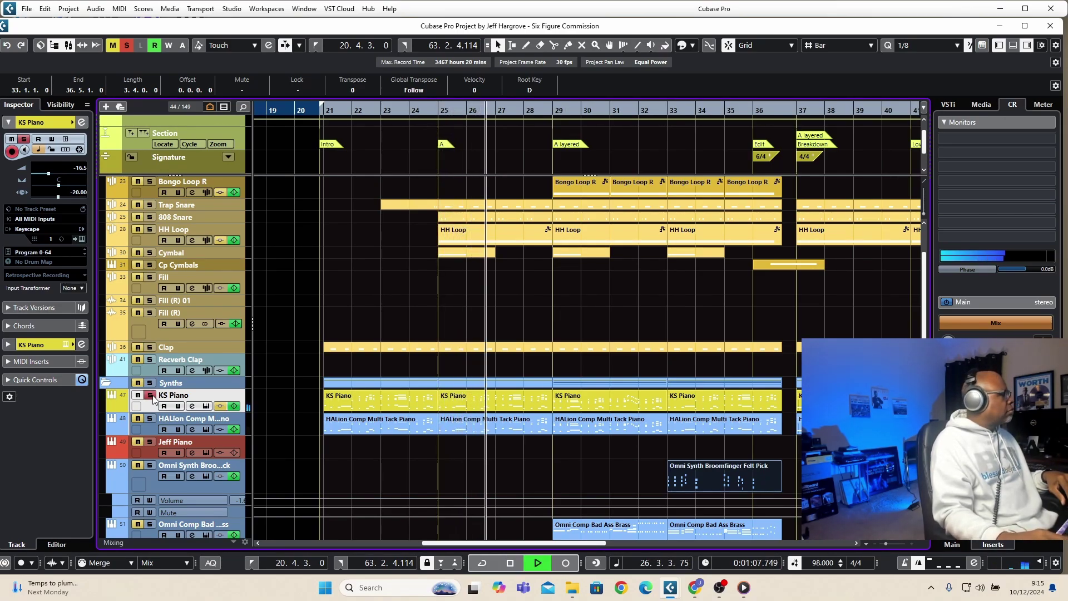
{"action": "key", "text": "space"}
{"action": "left_click", "coordinate": [150, 395]}
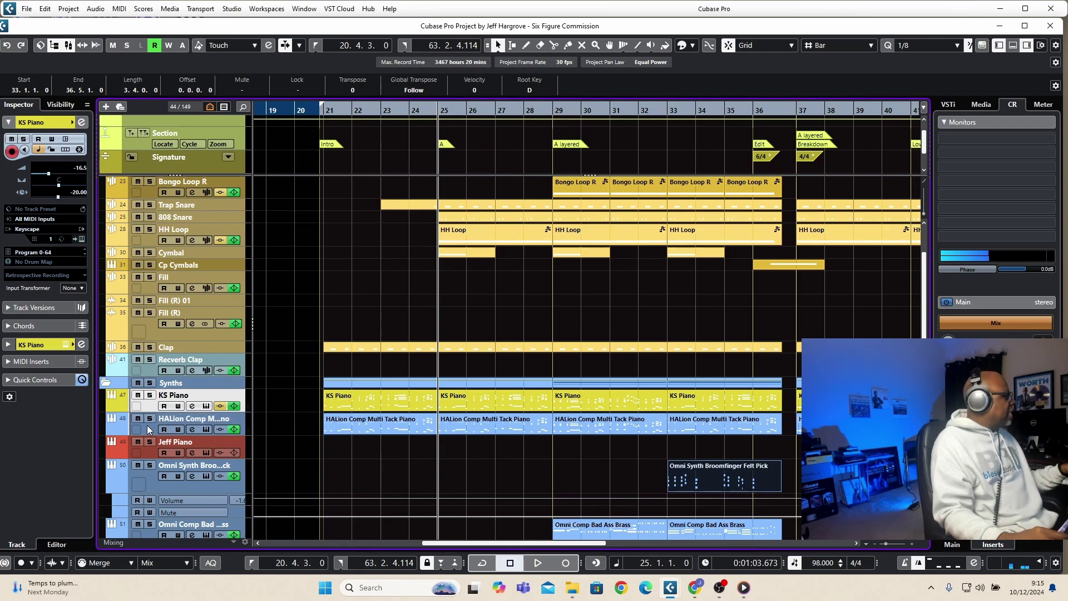
- Open the HALion Comp Multi Tack Piano track's HALion Sonic instrument and move its window up to examine the loaded program
{"action": "left_click", "coordinate": [169, 429]}
{"action": "left_click", "coordinate": [175, 429]}
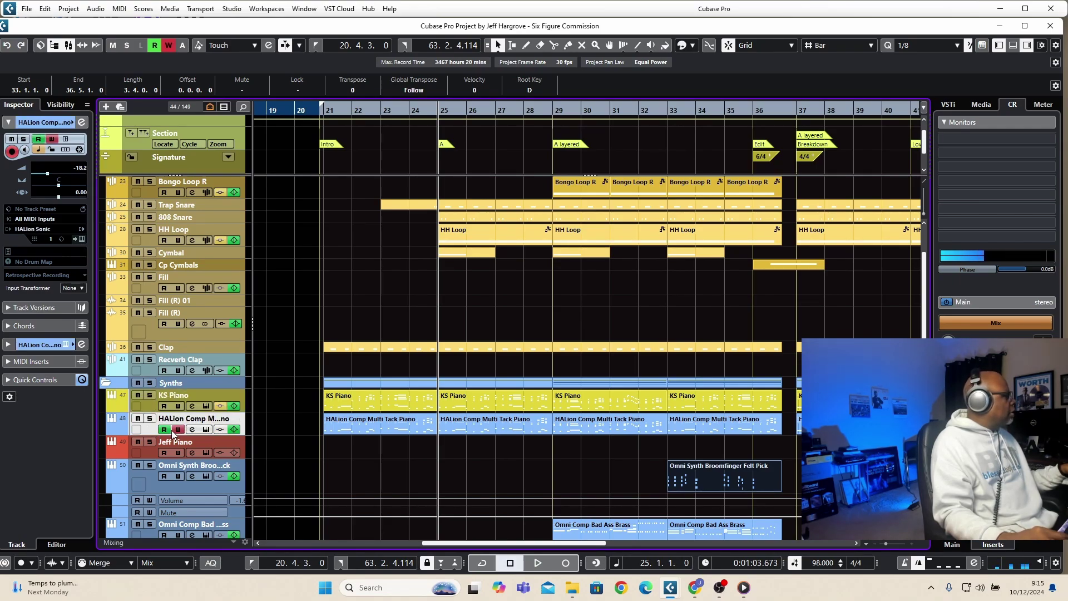
{"action": "left_click", "coordinate": [178, 430]}
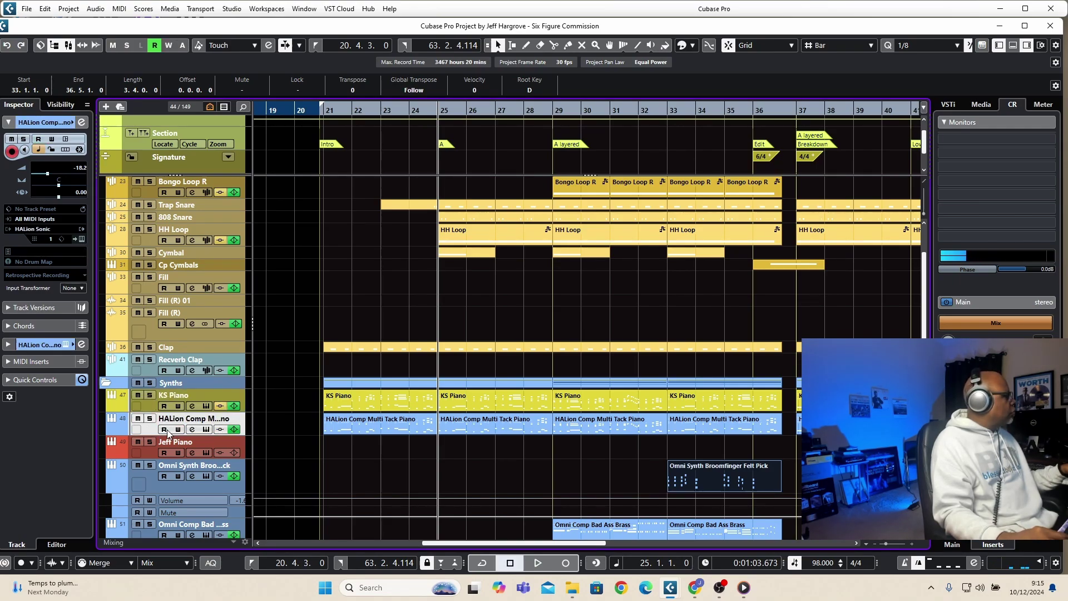
{"action": "left_click", "coordinate": [207, 428]}
{"action": "left_click_drag", "start_coordinate": [500, 117], "coordinate": [537, 57]}
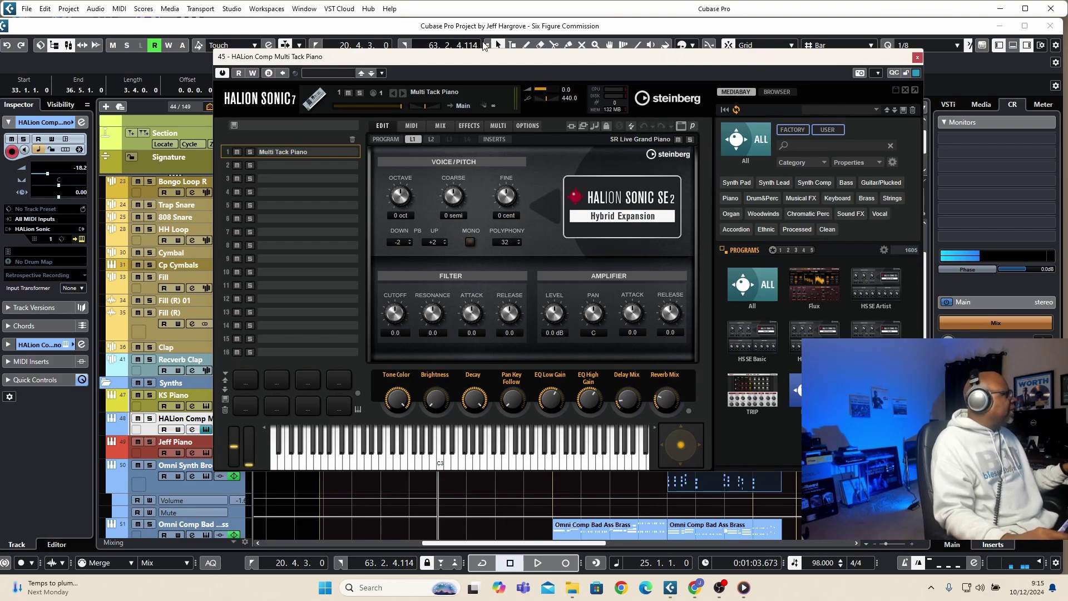
{"action": "left_click_drag", "start_coordinate": [510, 56], "coordinate": [502, 51]}
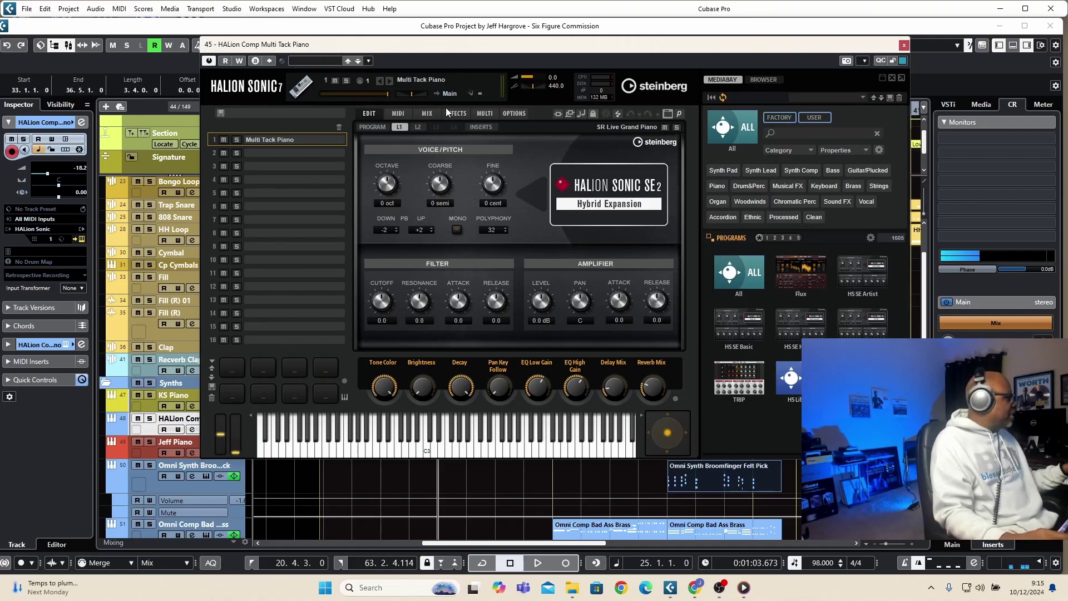
- Solo the HALion Comp Multi Tack Piano track and play it from bar 25, stopping before bar 29
{"action": "left_click", "coordinate": [150, 419]}
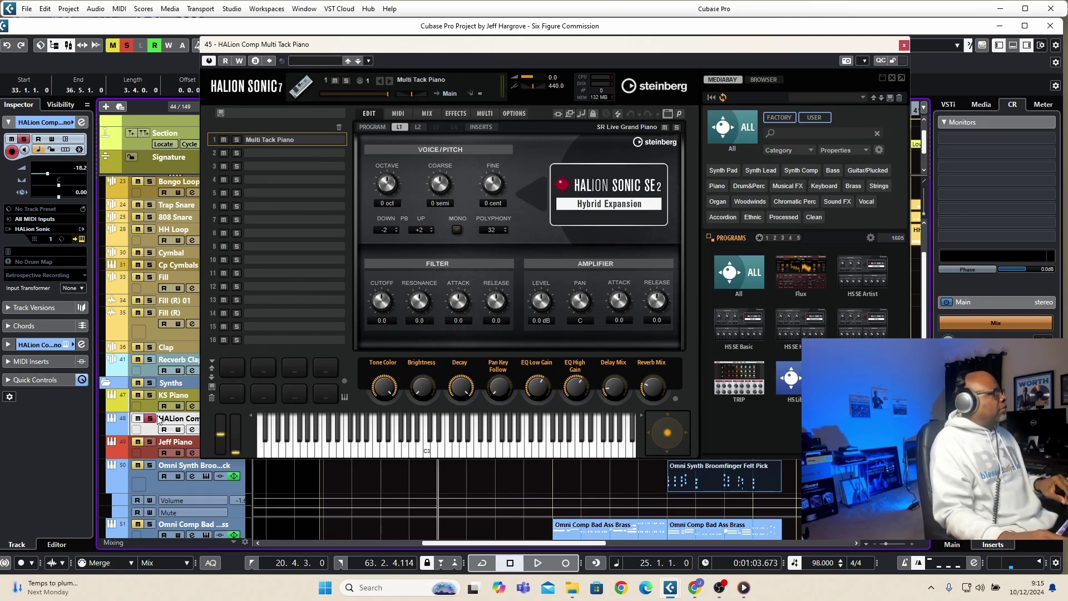
{"action": "key", "text": "space"}
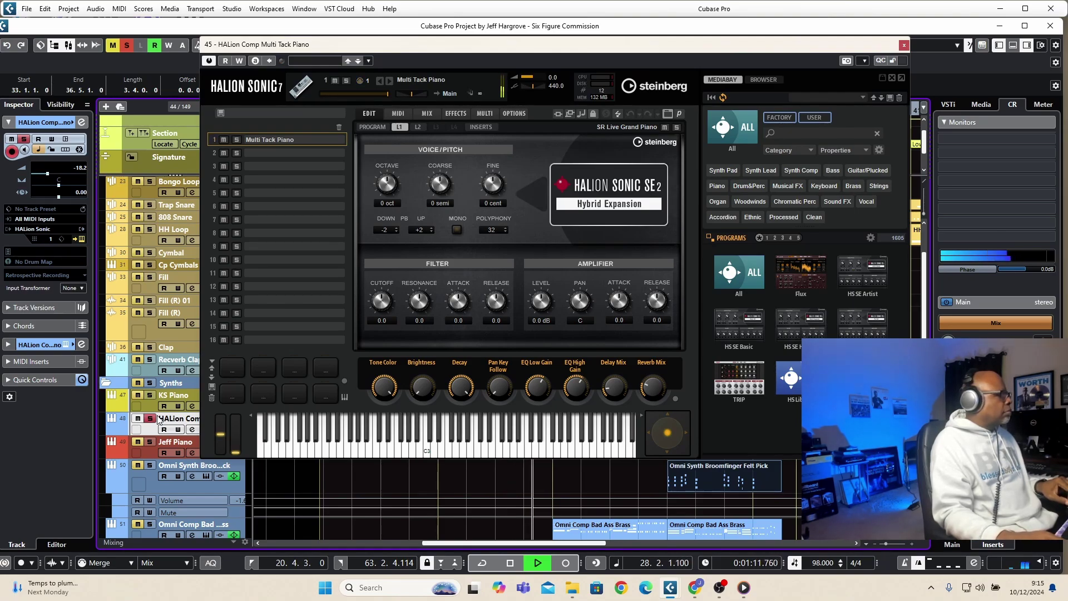
{"action": "key", "text": "space"}
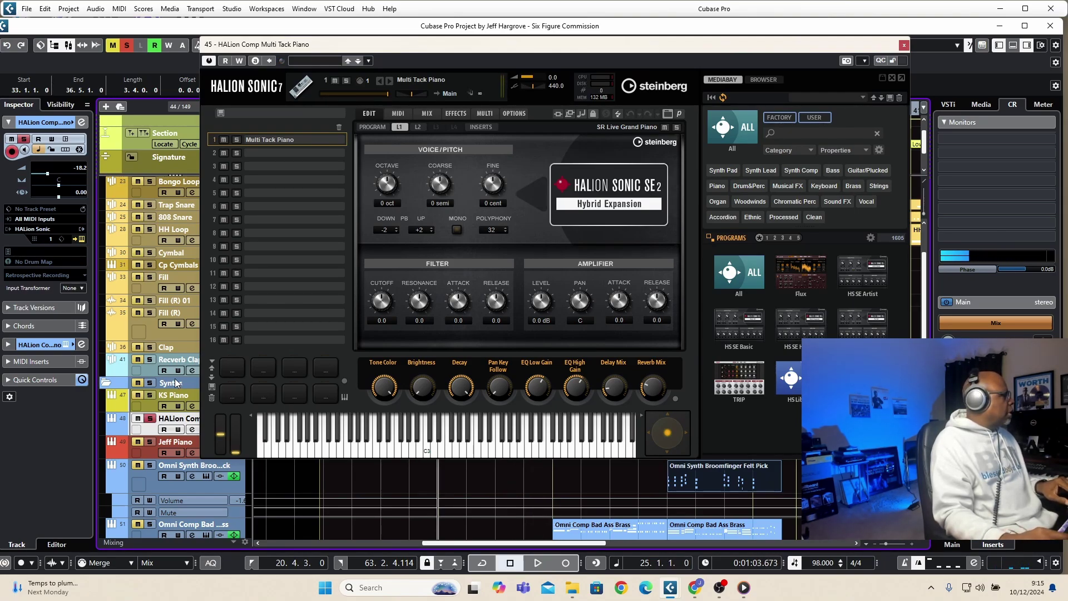
- Add the KS Piano track to the solo and play both piano layers together from bar 25, stopping after a few bars
{"action": "left_click", "coordinate": [161, 396]}
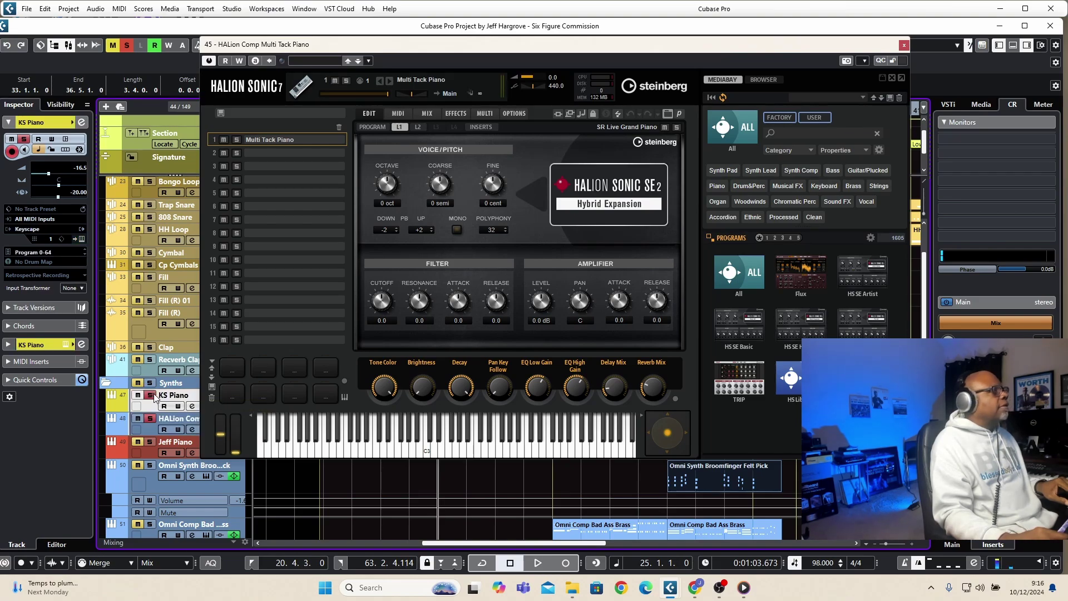
{"action": "key", "text": "space"}
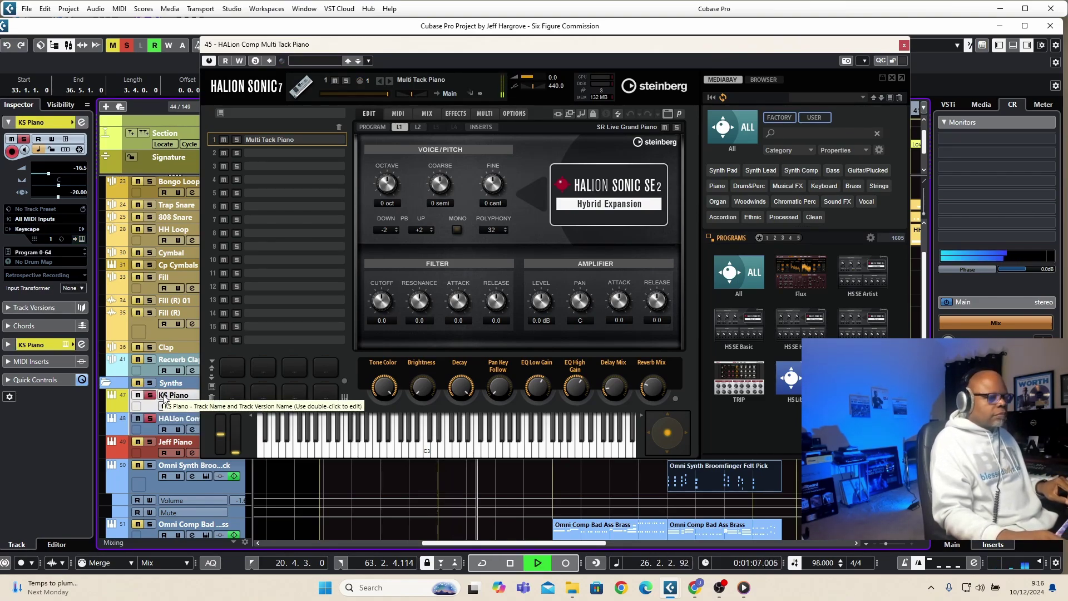
{"action": "key", "text": "space"}
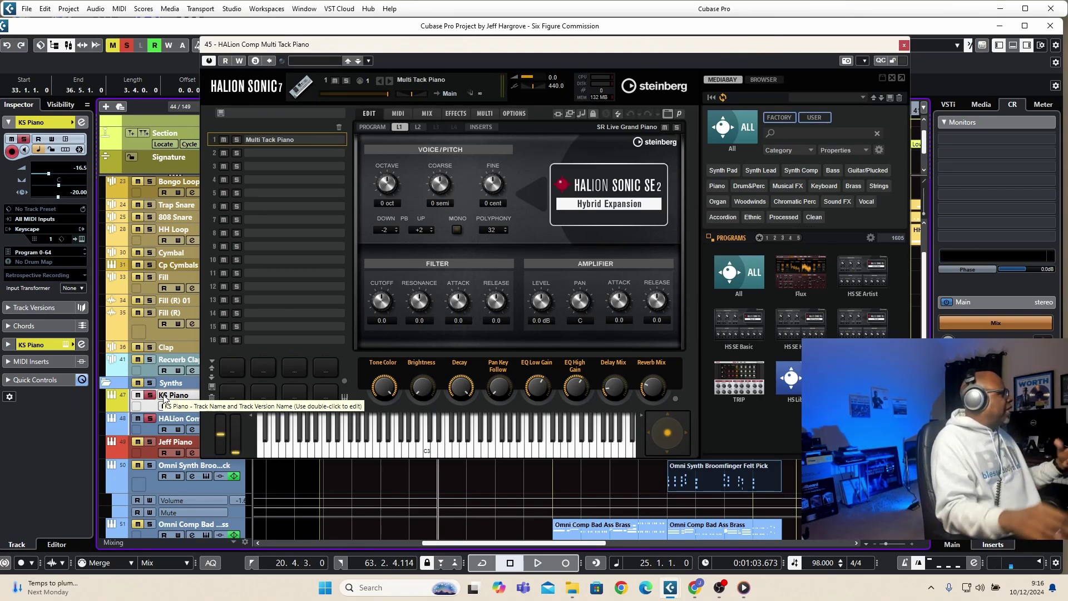
- Close the HALion Sonic instrument and take both piano tracks out of solo
{"action": "left_click", "coordinate": [903, 44]}
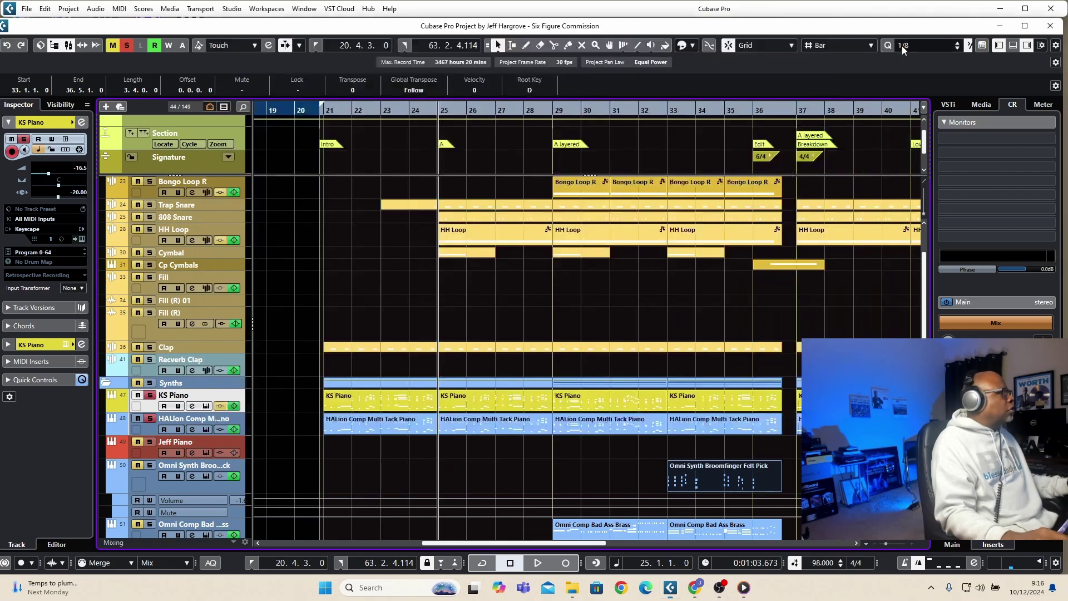
{"action": "left_click", "coordinate": [150, 396]}
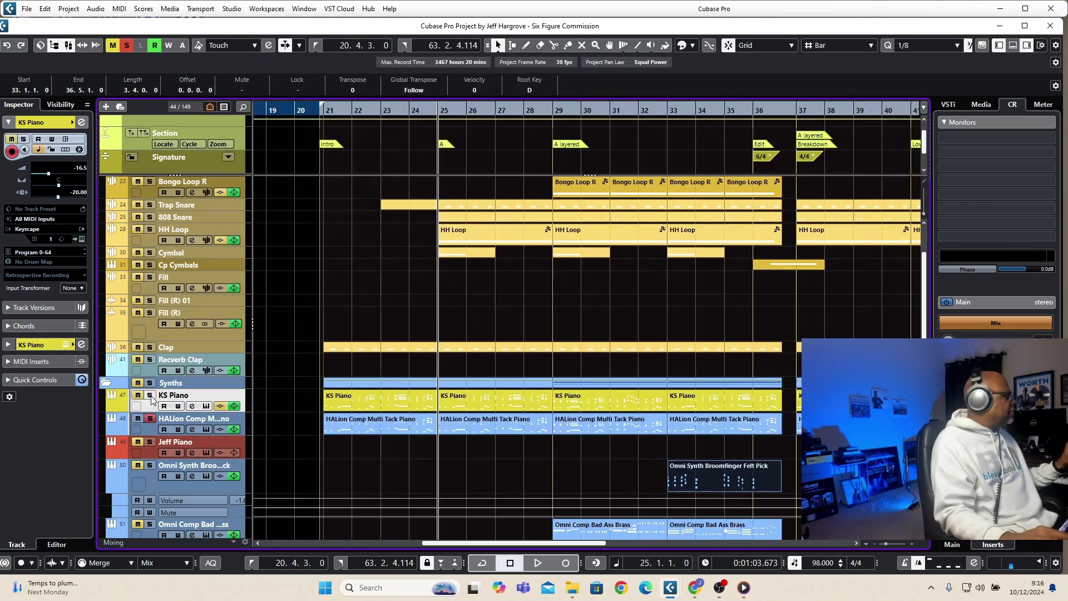
{"action": "left_click", "coordinate": [150, 419]}
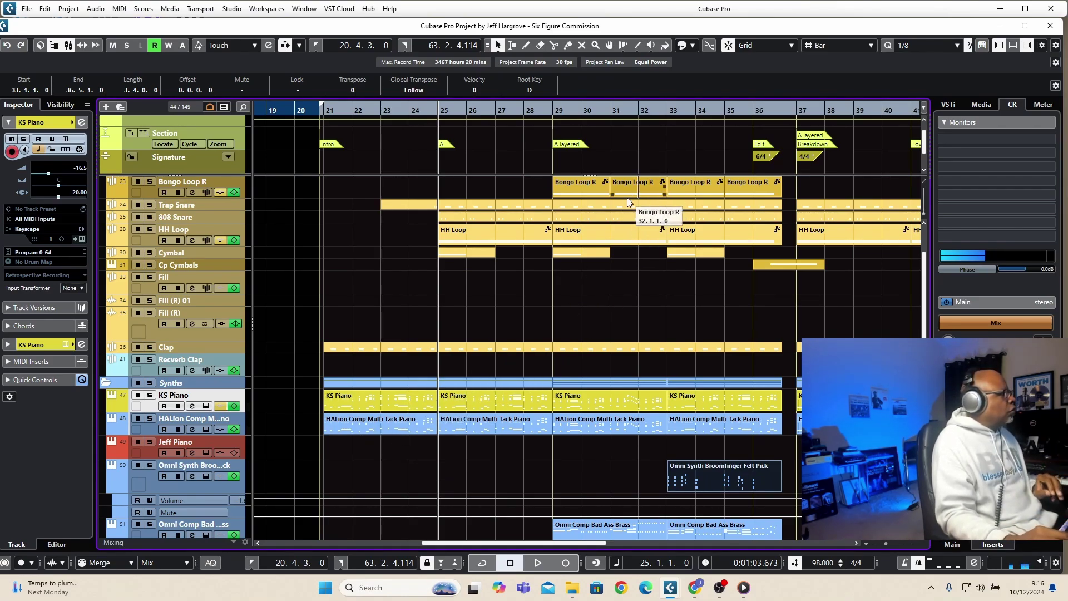
- Solo the Omni Synth Broomfinger Felt Pick track and play its part from bar 33, stopping after a few bars
{"action": "left_click", "coordinate": [667, 110]}
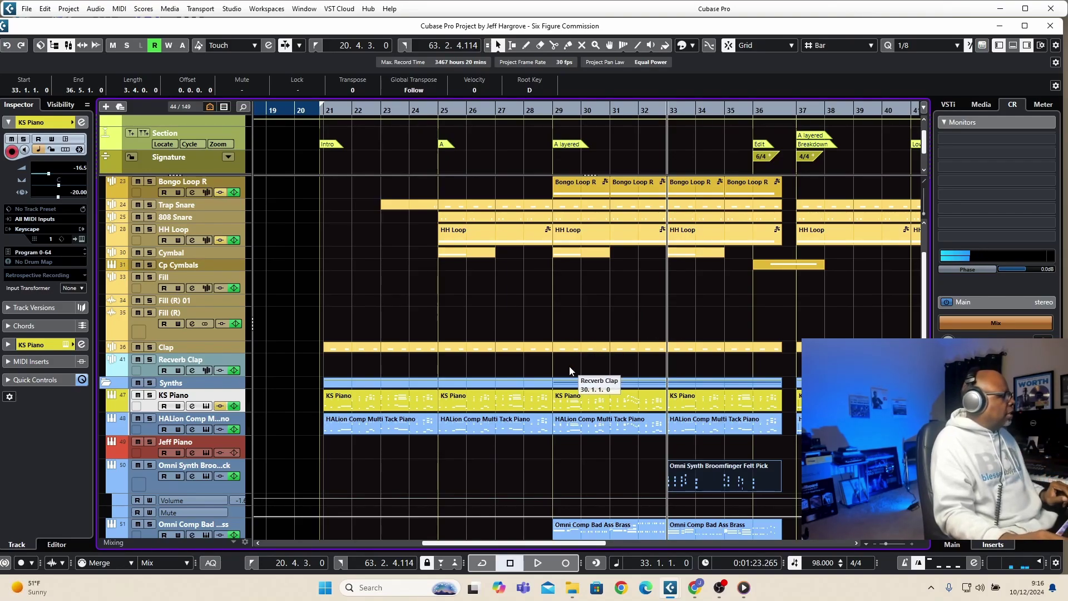
{"action": "left_click", "coordinate": [171, 488]}
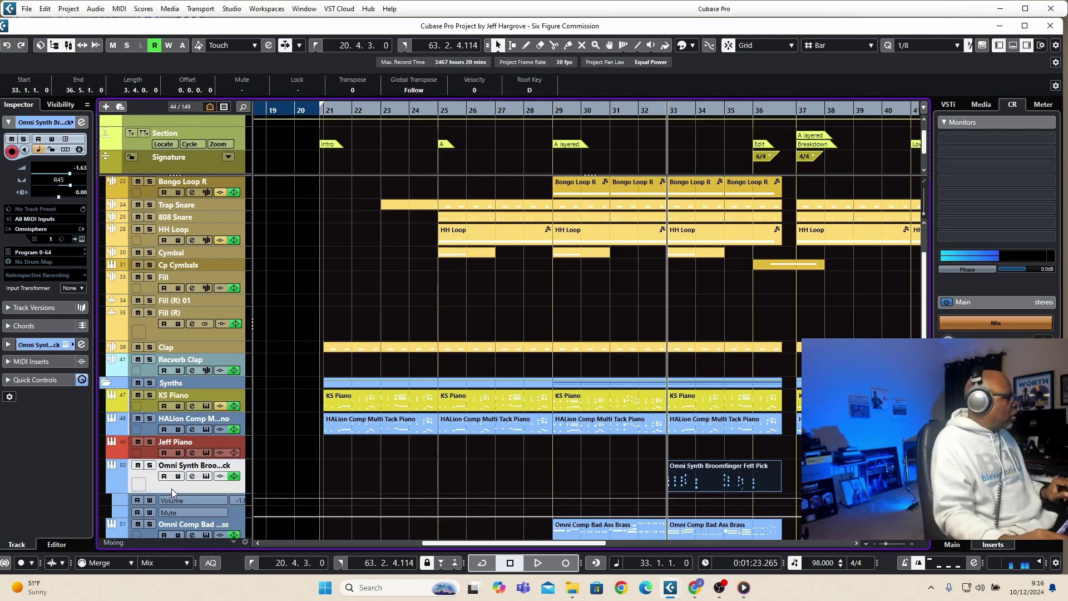
{"action": "left_click", "coordinate": [150, 466]}
{"action": "key", "text": "space"}
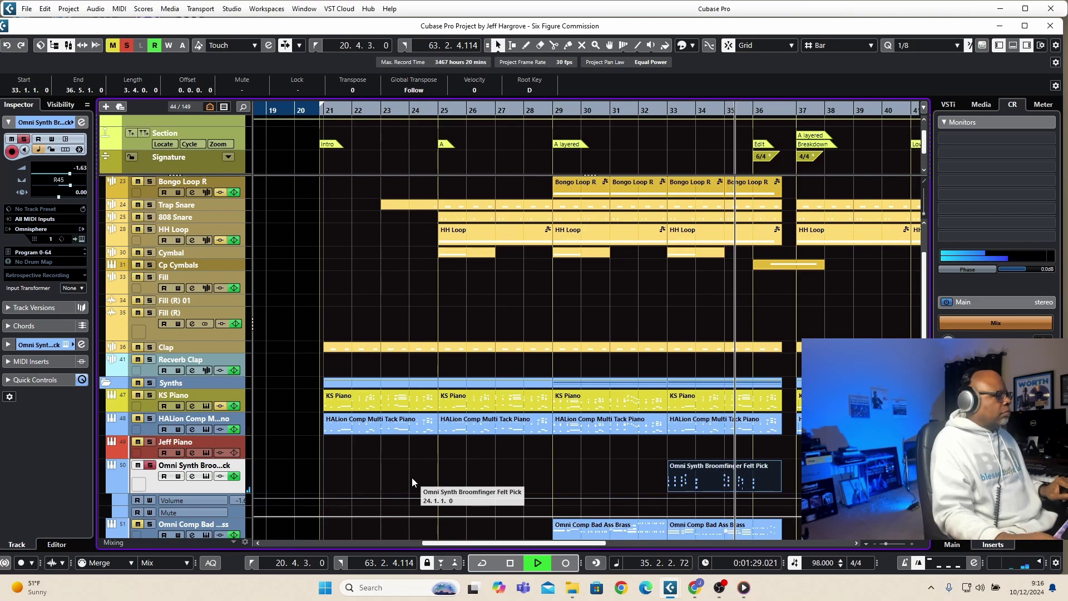
{"action": "key", "text": "space"}
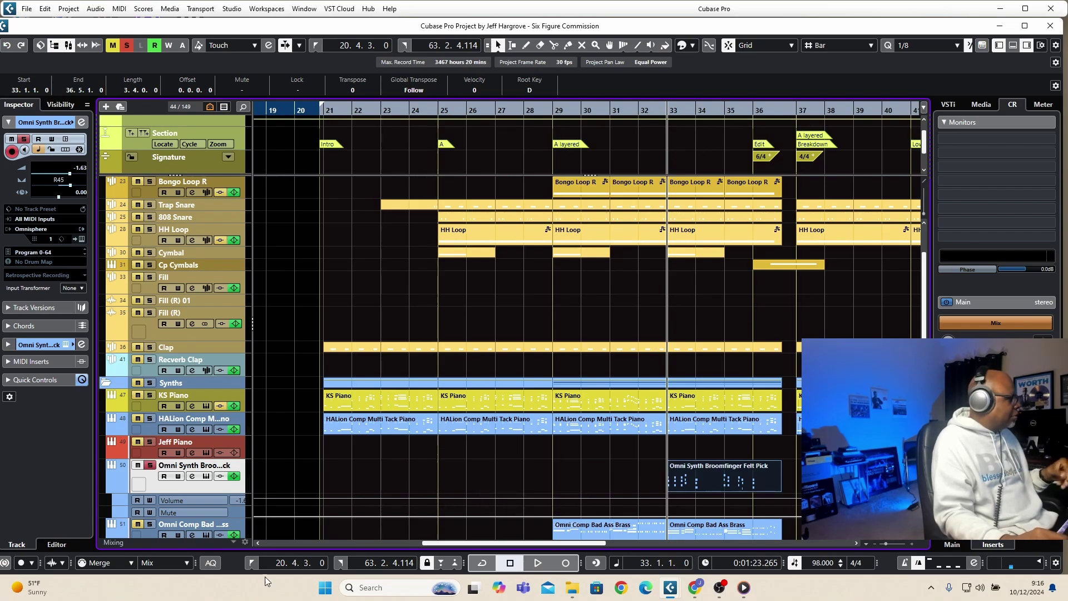
- Open the Omni Synth Broomfinger Felt Pick track's Omnisphere instrument to examine its patch, and close it again
{"action": "left_click", "coordinate": [206, 476]}
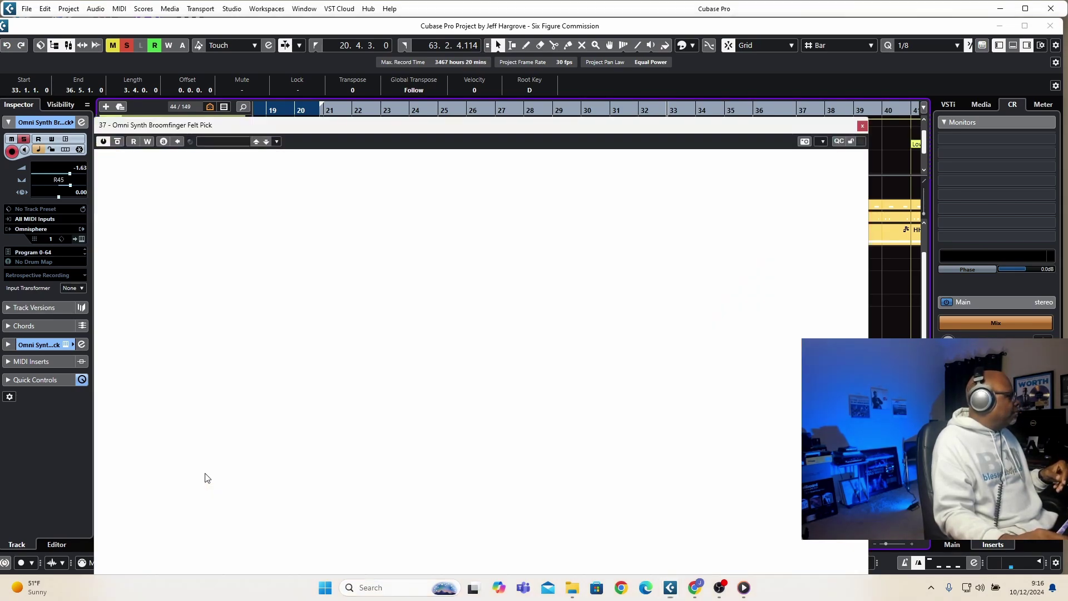
{"action": "left_click_drag", "start_coordinate": [482, 132], "coordinate": [612, 42]}
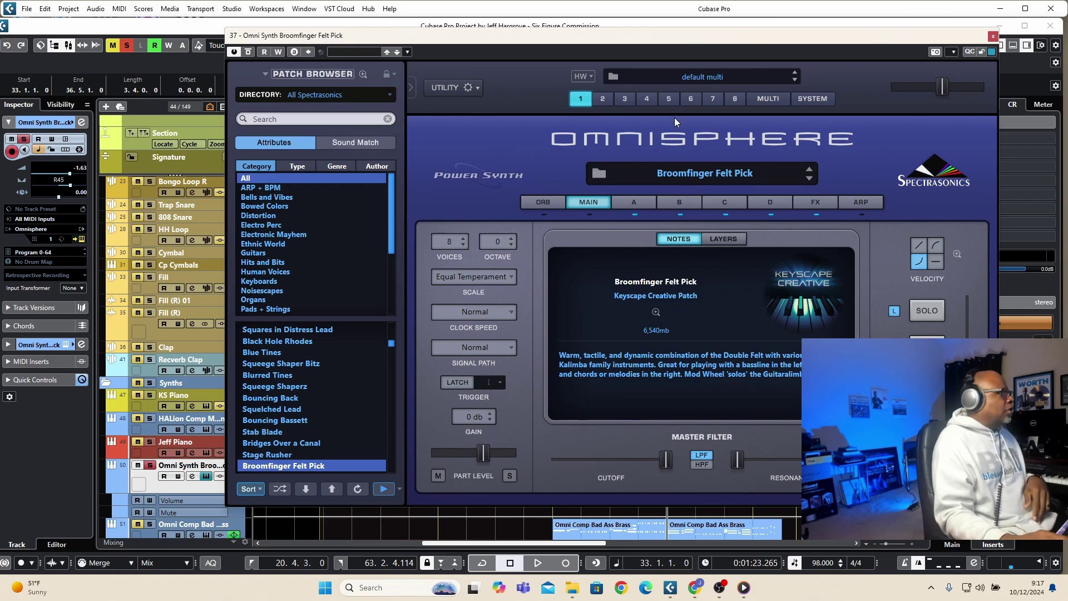
{"action": "left_click_drag", "start_coordinate": [677, 38], "coordinate": [599, 47]}
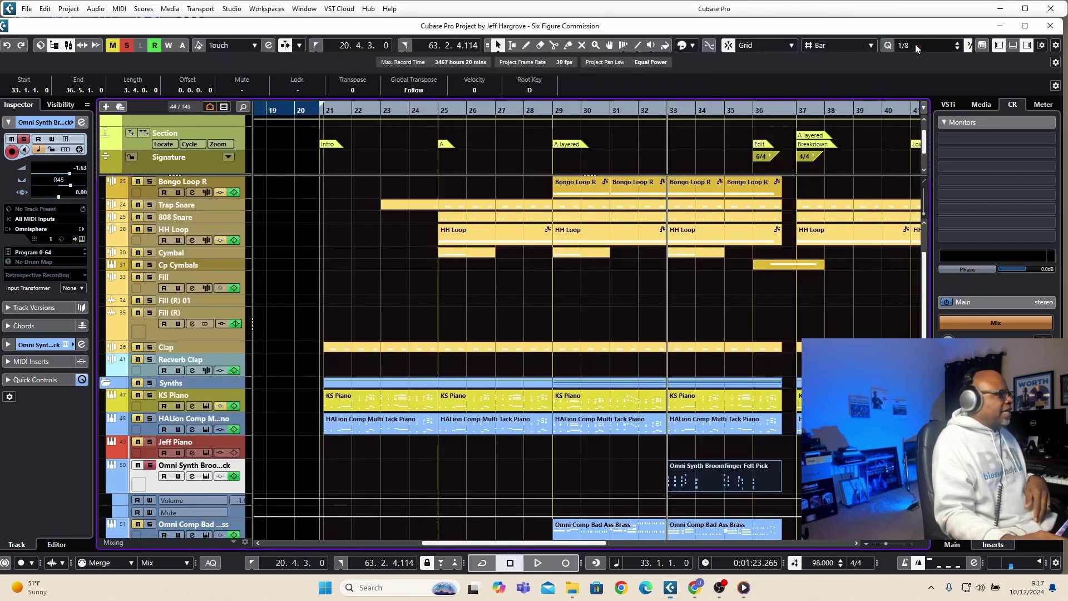
{"action": "left_click", "coordinate": [915, 44]}
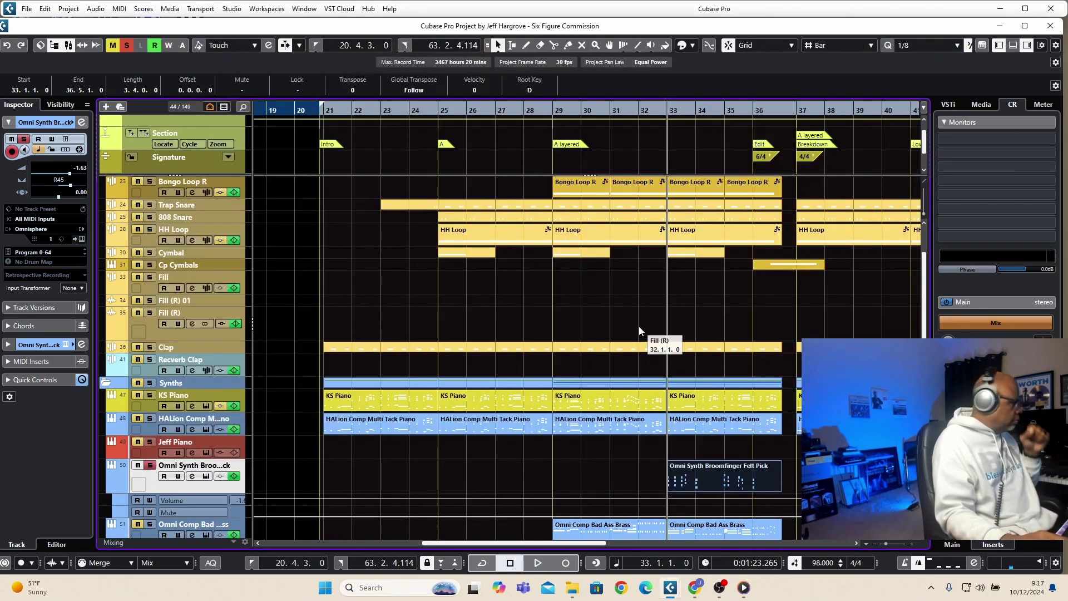
- Add the HALion Comp Multi Tack Piano and KS Piano tracks to the solo and play all three layers together from bar 33
{"action": "left_click", "coordinate": [149, 419]}
{"action": "left_click", "coordinate": [150, 395]}
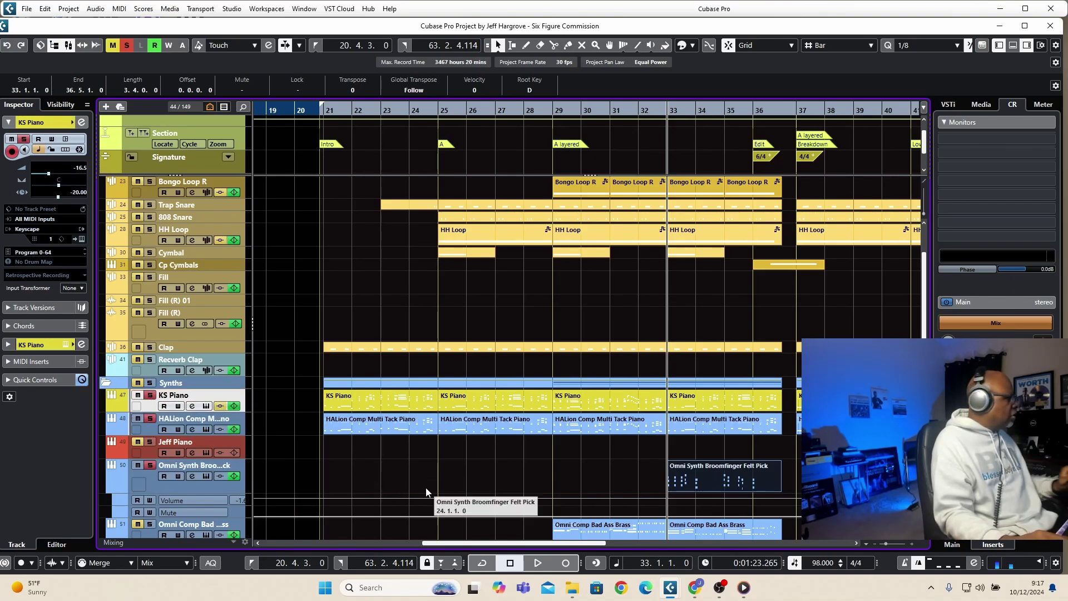
{"action": "key", "text": "space"}
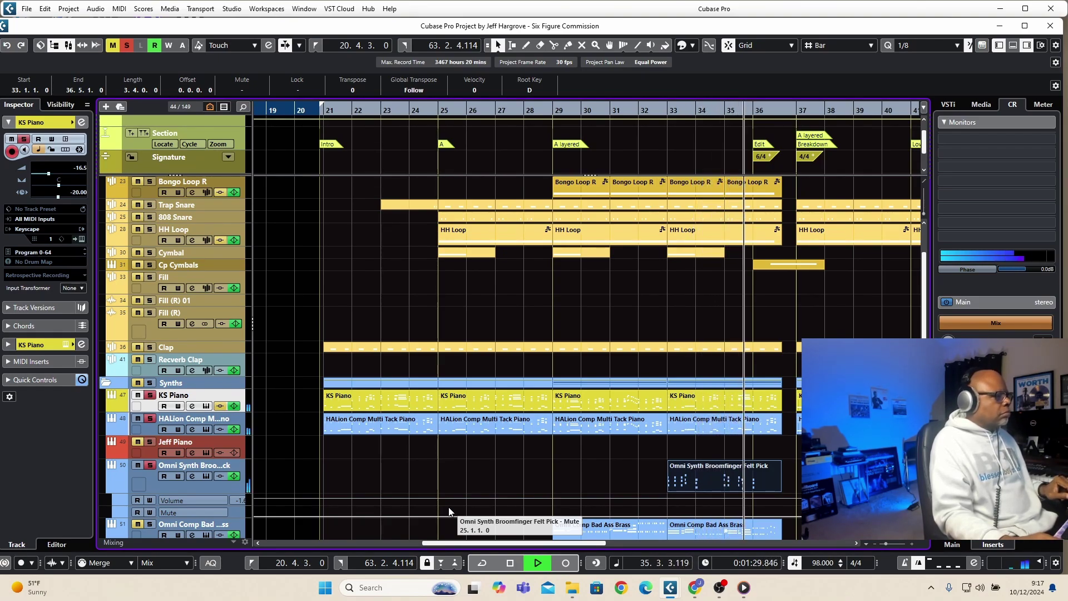
{"action": "key", "text": "space"}
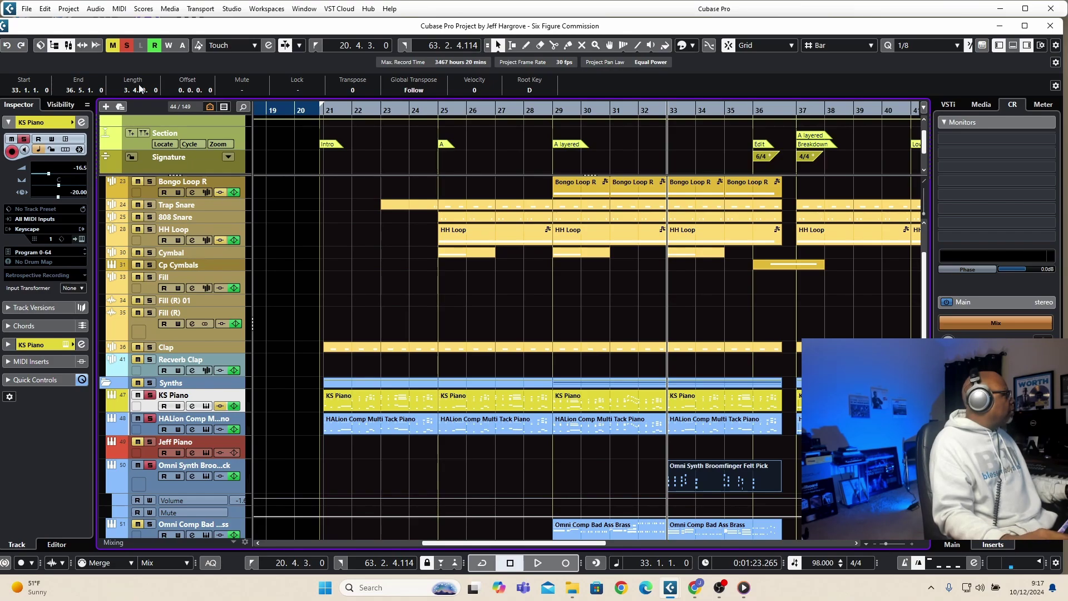
- Clear all solos and place the playhead at bar 29, bringing the brass and string tracks into view
{"action": "left_click", "coordinate": [127, 45]}
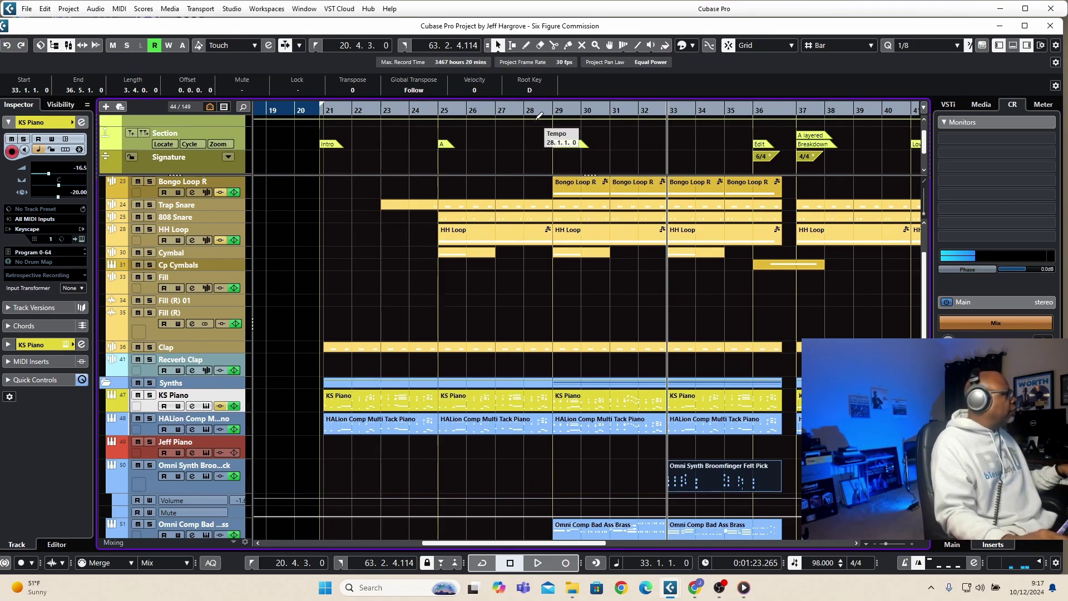
{"action": "left_click", "coordinate": [552, 109]}
{"action": "scroll", "coordinate": [551, 259], "scroll_direction": "down", "scroll_amount": 5}
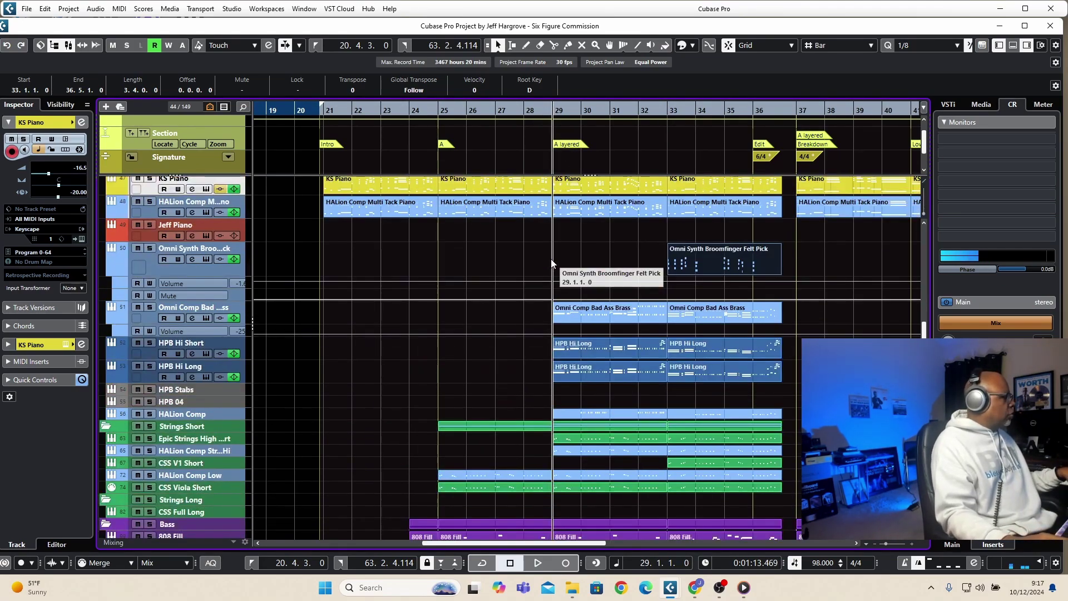
- Solo the Strings Short folder, play it from bar 29 for several bars, and remove the solo
{"action": "left_click", "coordinate": [149, 426]}
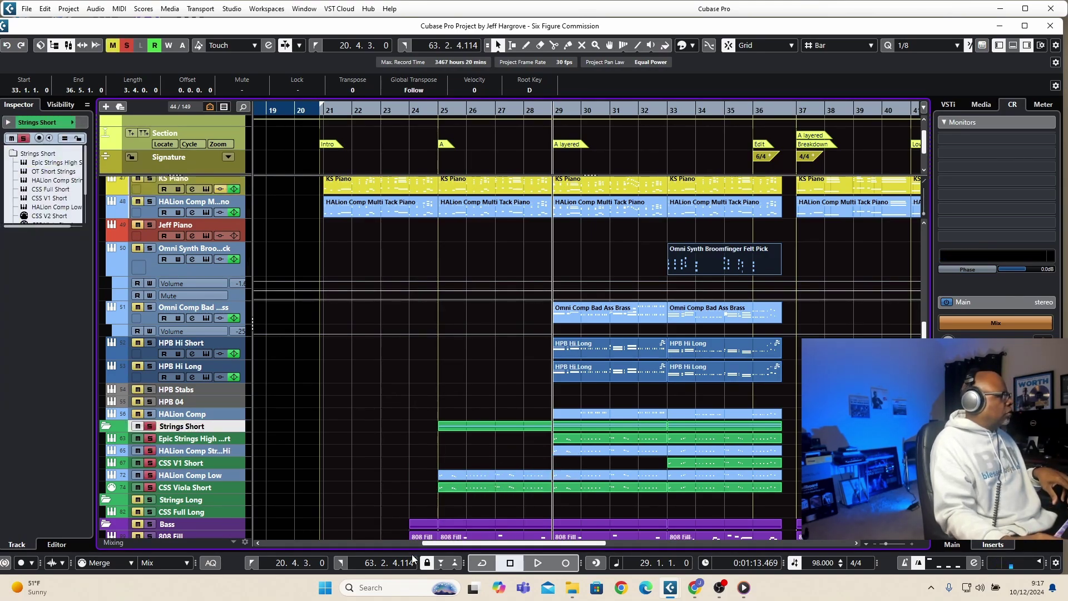
{"action": "key", "text": "space"}
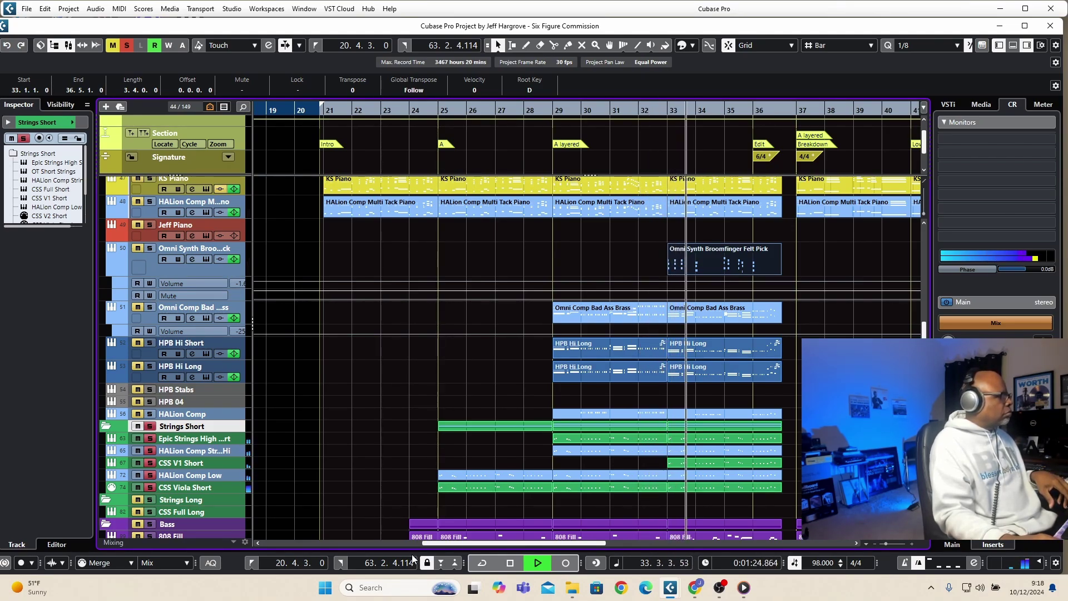
{"action": "key", "text": "space"}
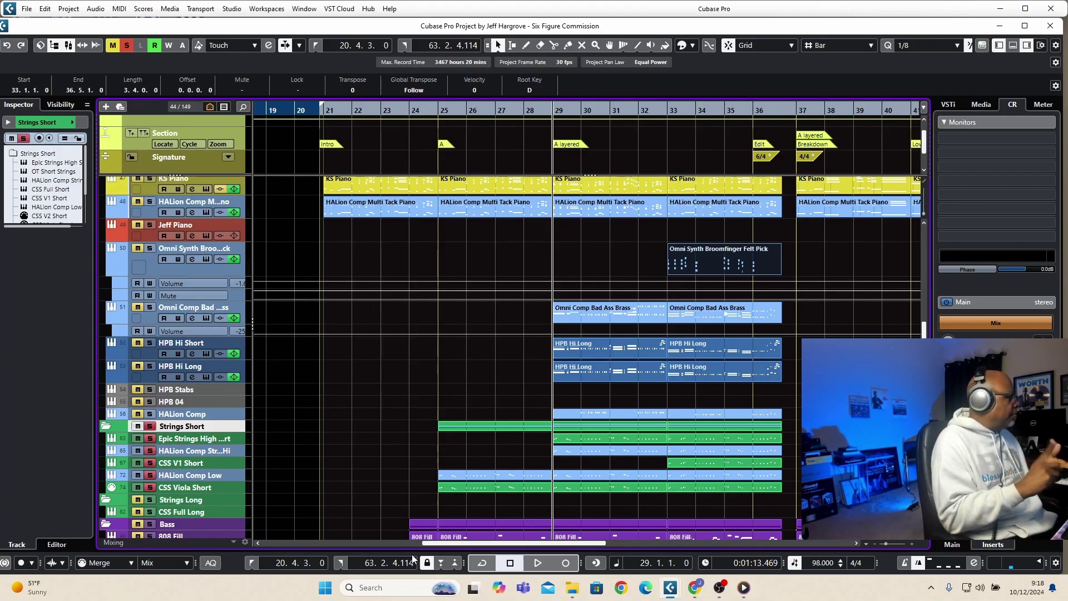
{"action": "left_click", "coordinate": [150, 427]}
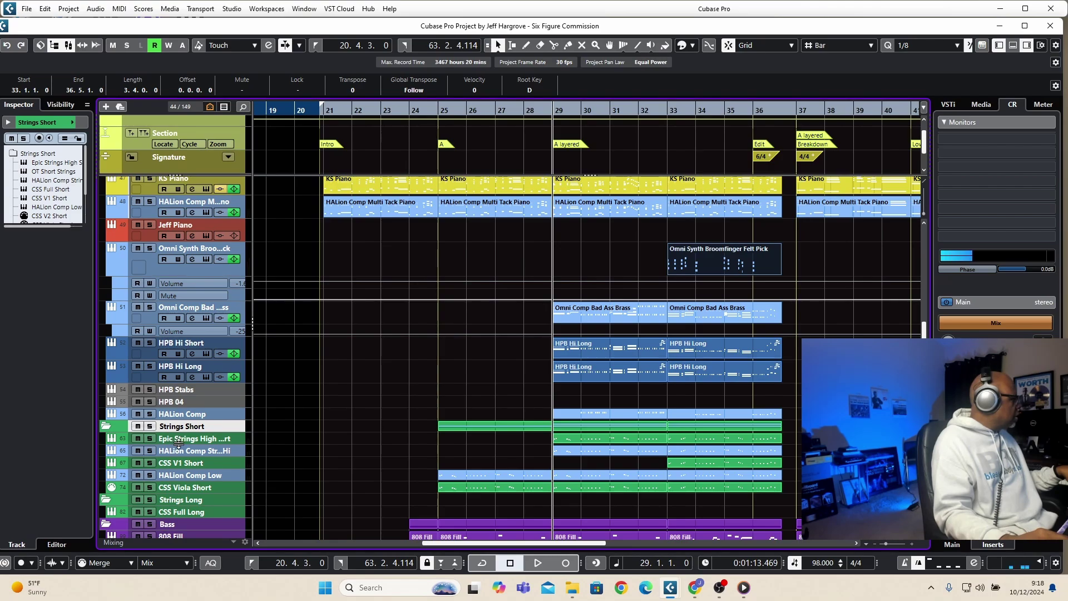
- Open the Epic Strings High Short track's Spitfire instrument to examine its patch, and close it again
{"action": "left_click", "coordinate": [181, 439]}
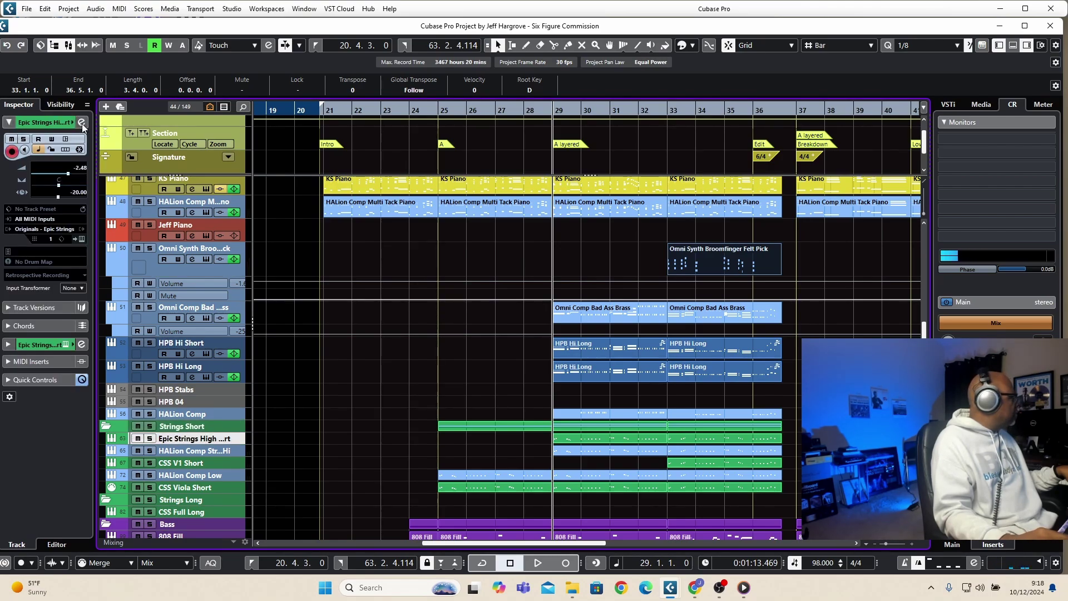
{"action": "left_click", "coordinate": [82, 122]}
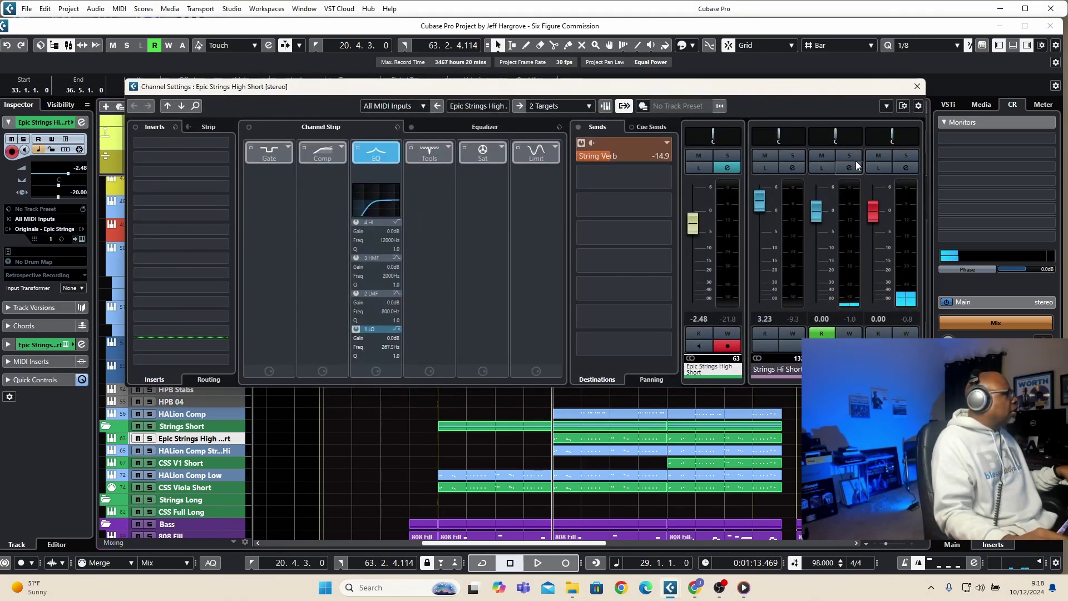
{"action": "left_click", "coordinate": [916, 85]}
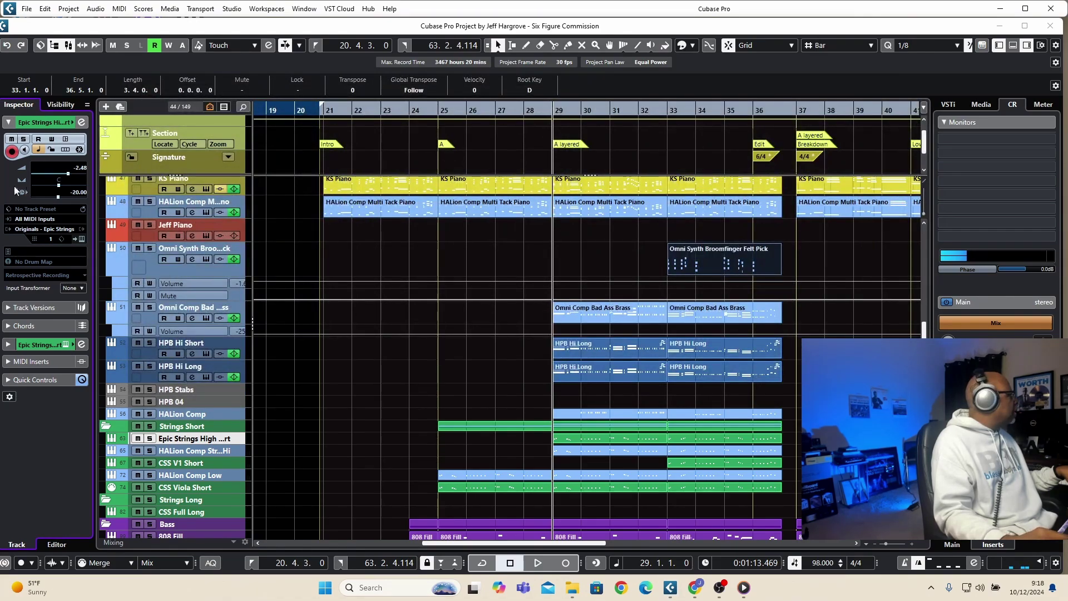
{"action": "left_click", "coordinate": [82, 239]}
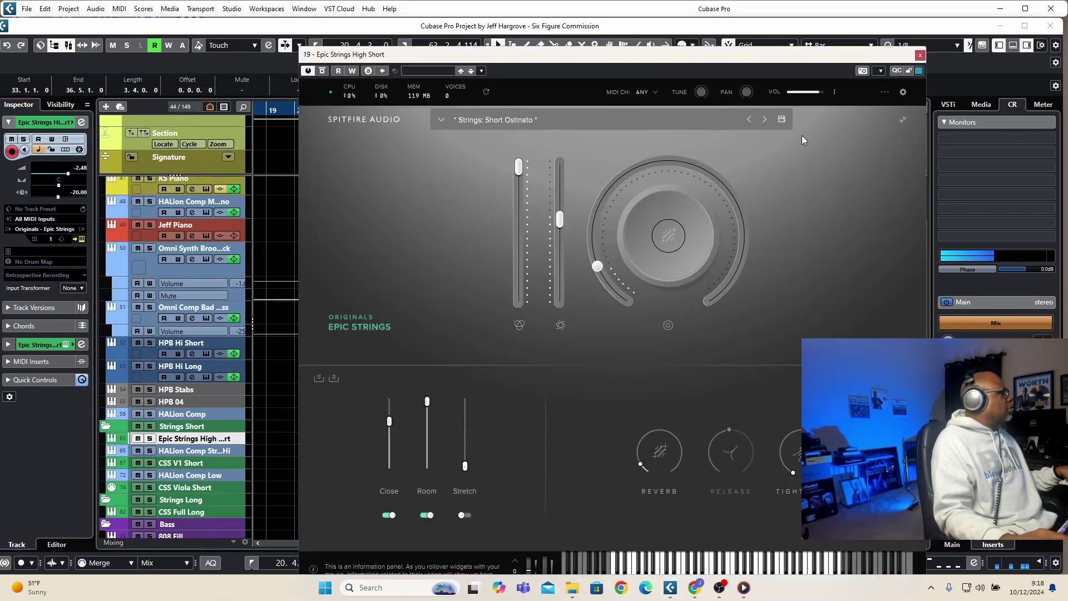
{"action": "left_click_drag", "start_coordinate": [652, 61], "coordinate": [647, 42]}
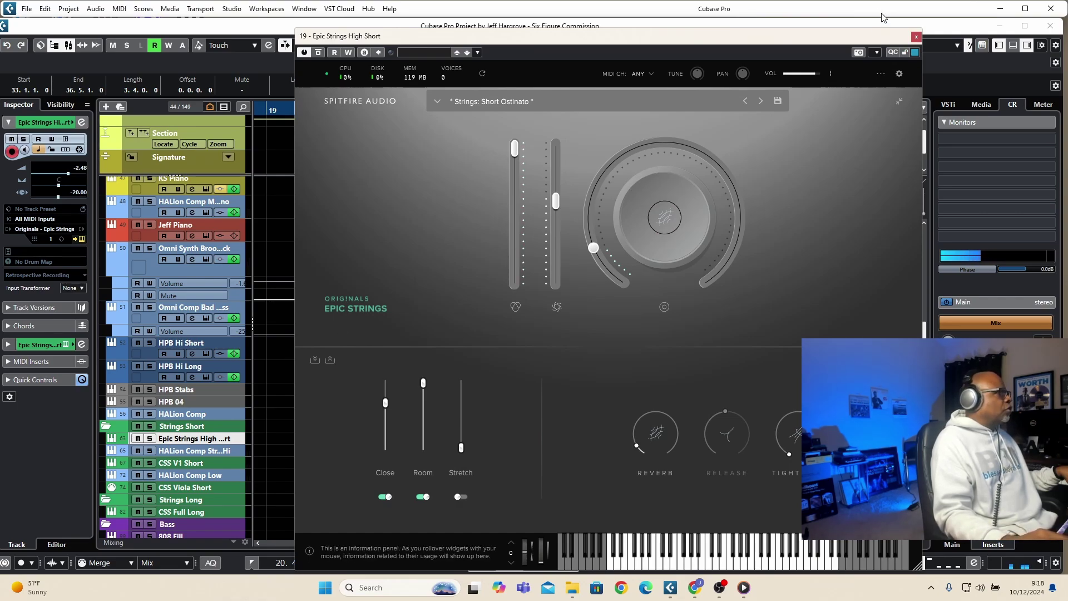
{"action": "left_click", "coordinate": [917, 38]}
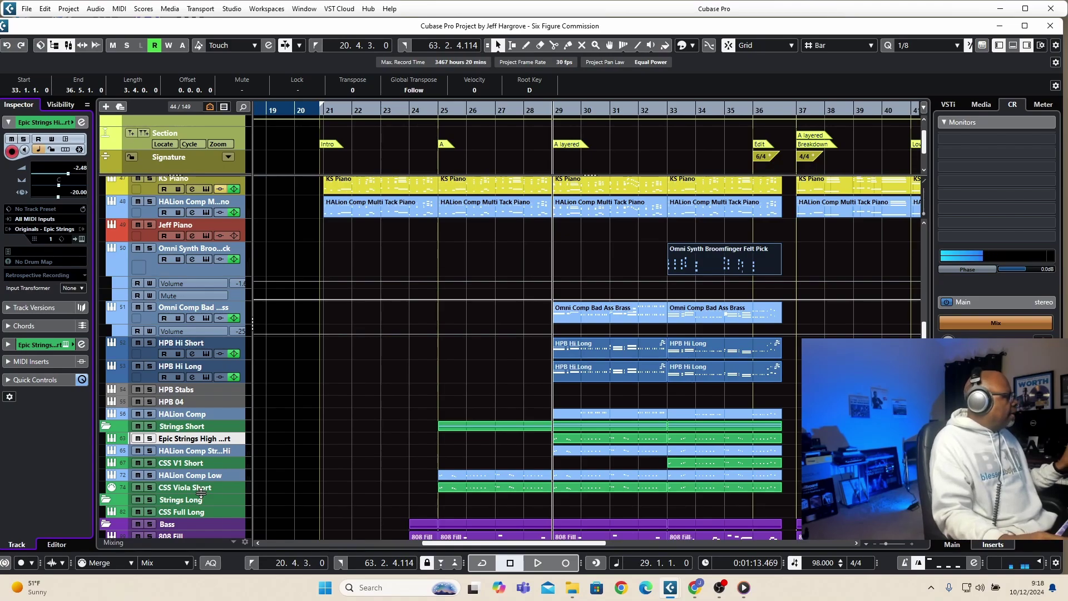
- Solo the Epic Strings High Short, CSS V1 Short and CSS Viola Short tracks, play them together from bar 29, and clear the solos
{"action": "left_click", "coordinate": [149, 426]}
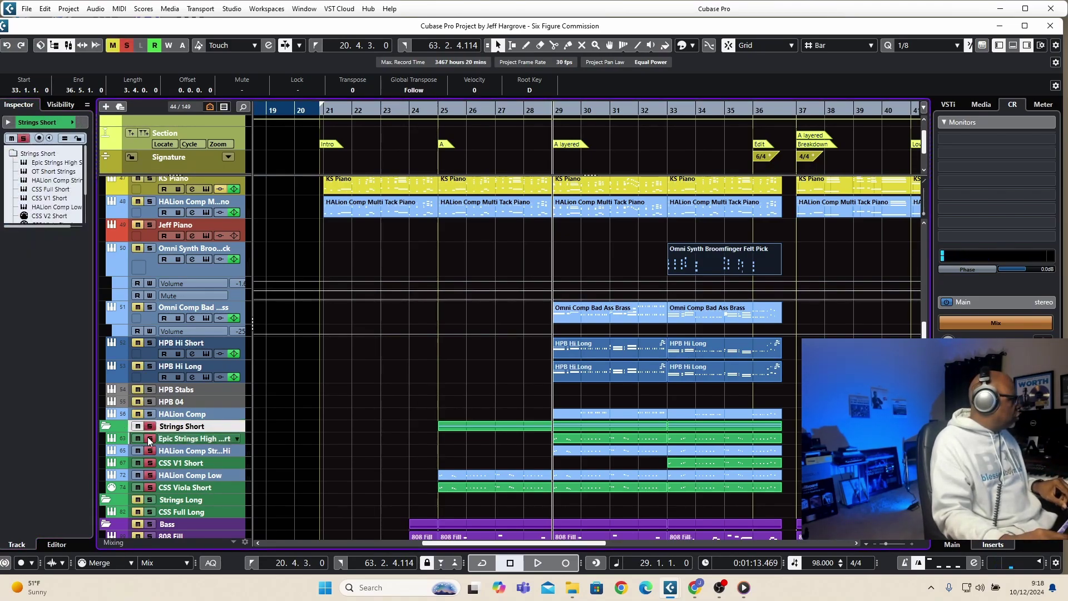
{"action": "left_click", "coordinate": [150, 439]}
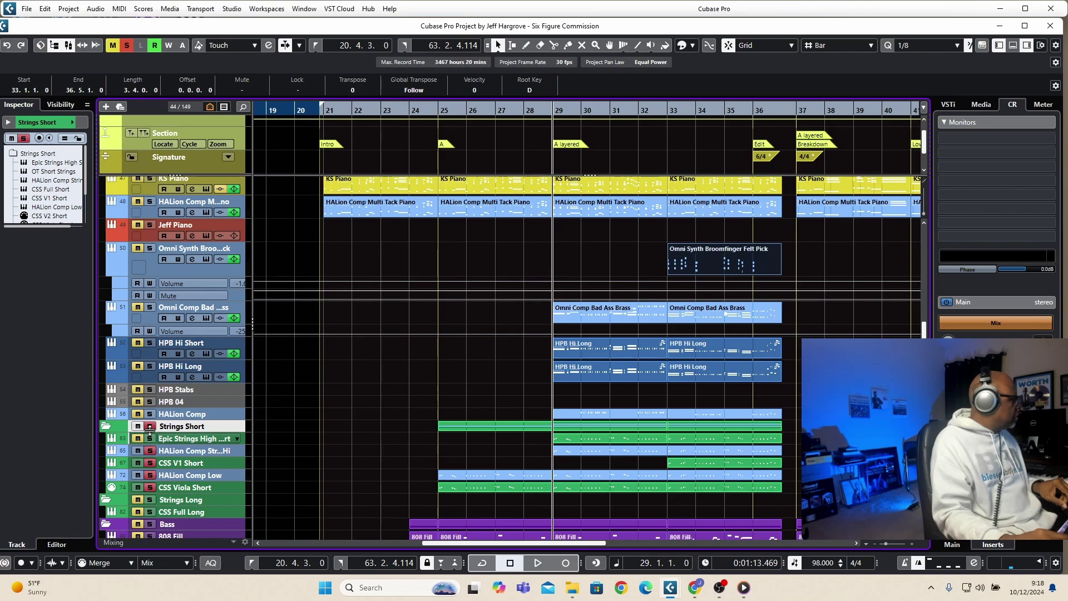
{"action": "left_click", "coordinate": [149, 436]}
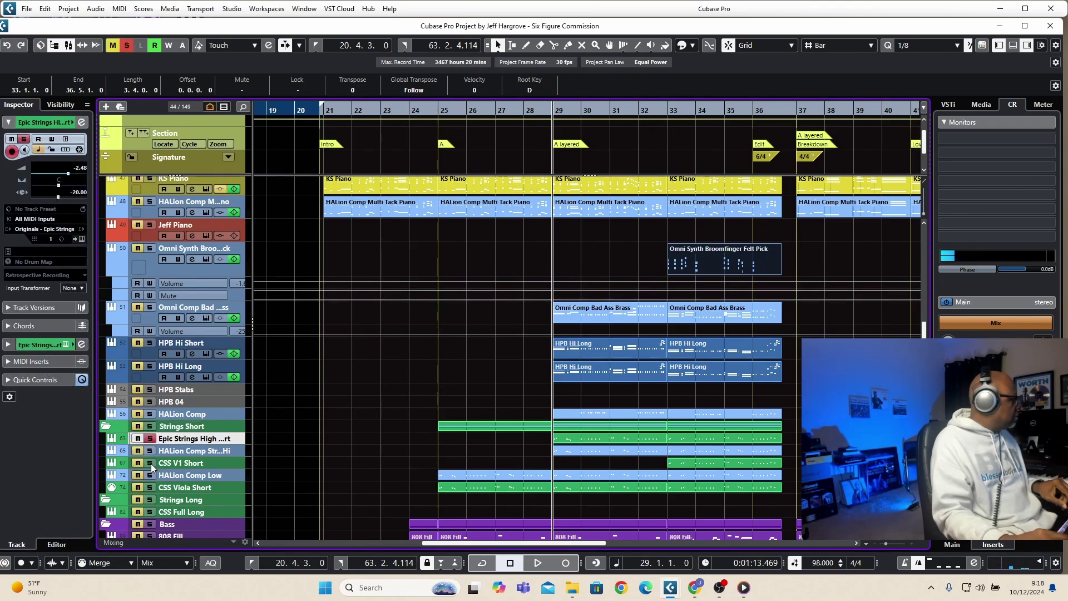
{"action": "left_click", "coordinate": [149, 487]}
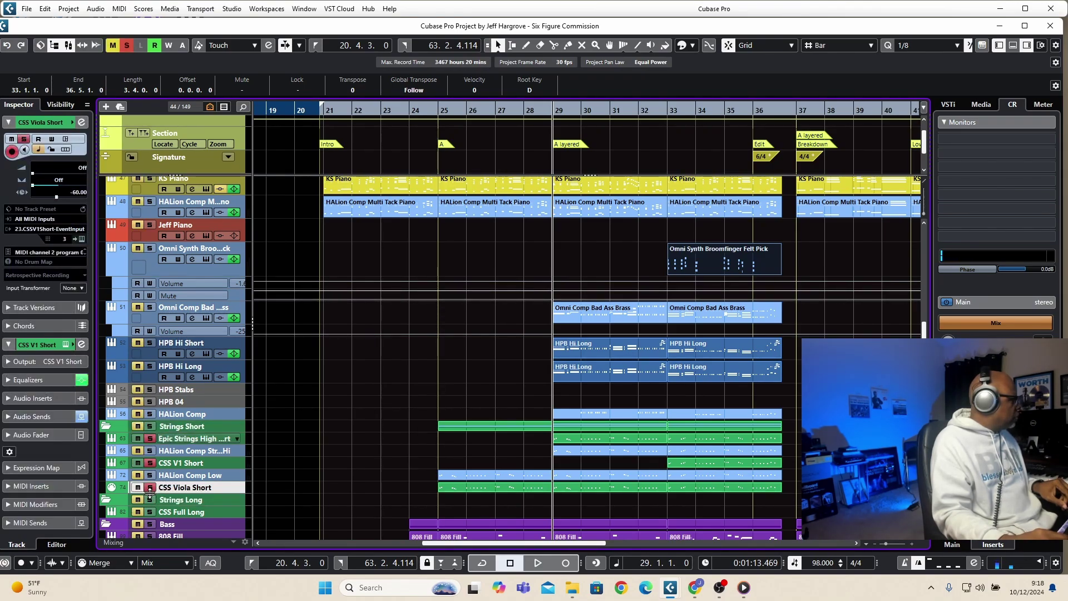
{"action": "key", "text": "space"}
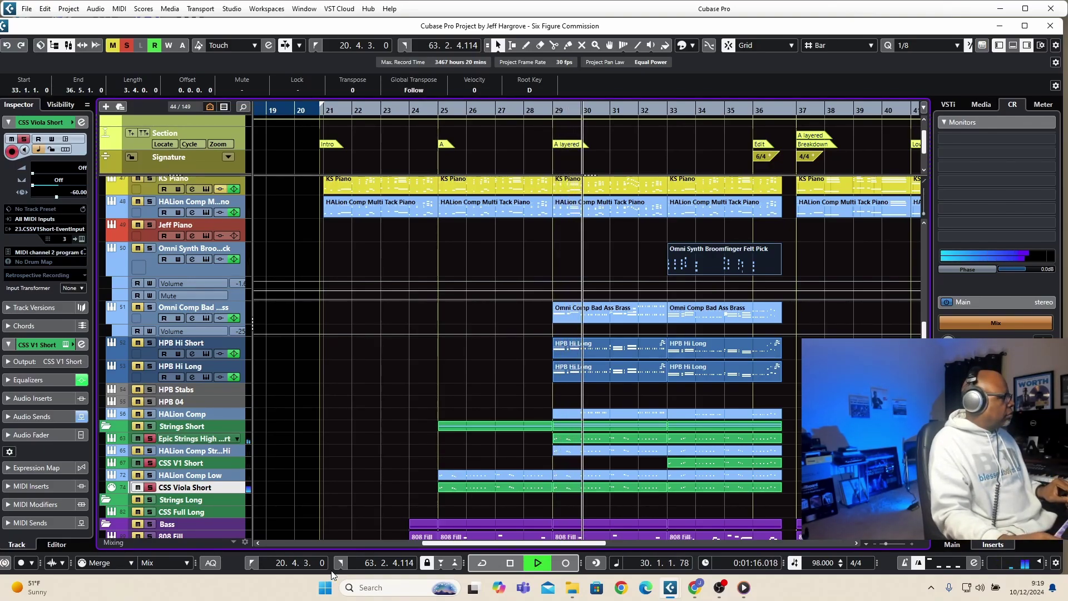
{"action": "key", "text": "space"}
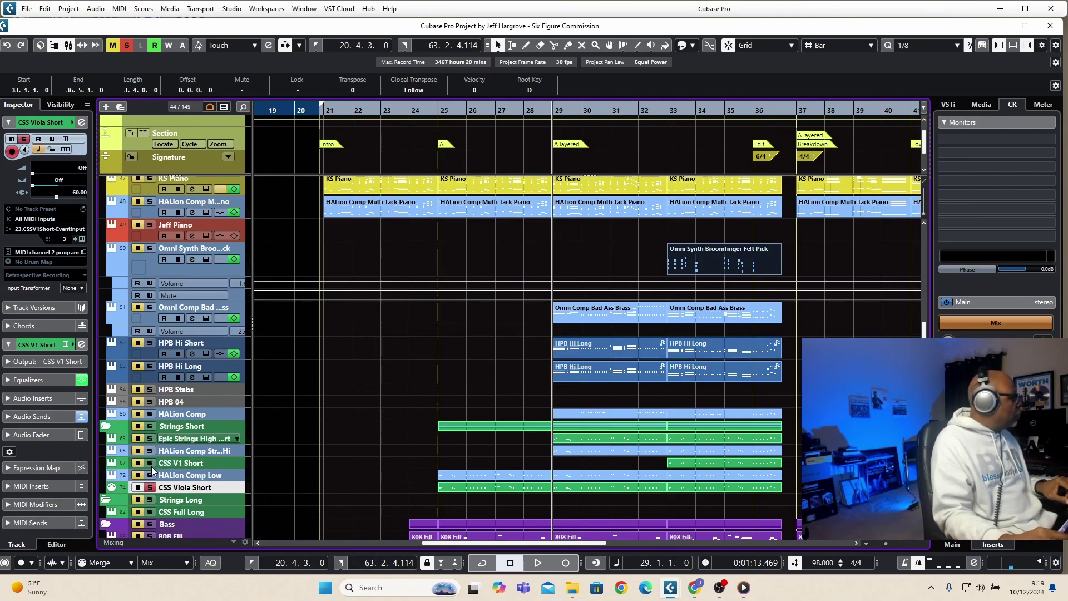
{"action": "left_click", "coordinate": [150, 487]}
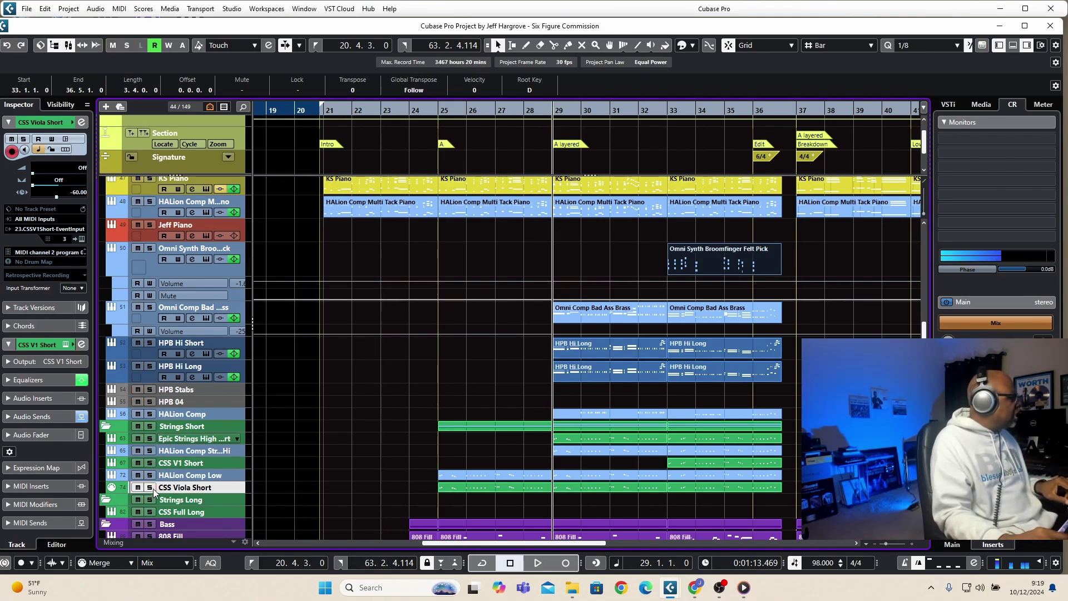
- Open the HALion Comp String Hi track's HALion Sonic instrument to examine its patch, and close it again
{"action": "left_click", "coordinate": [176, 452]}
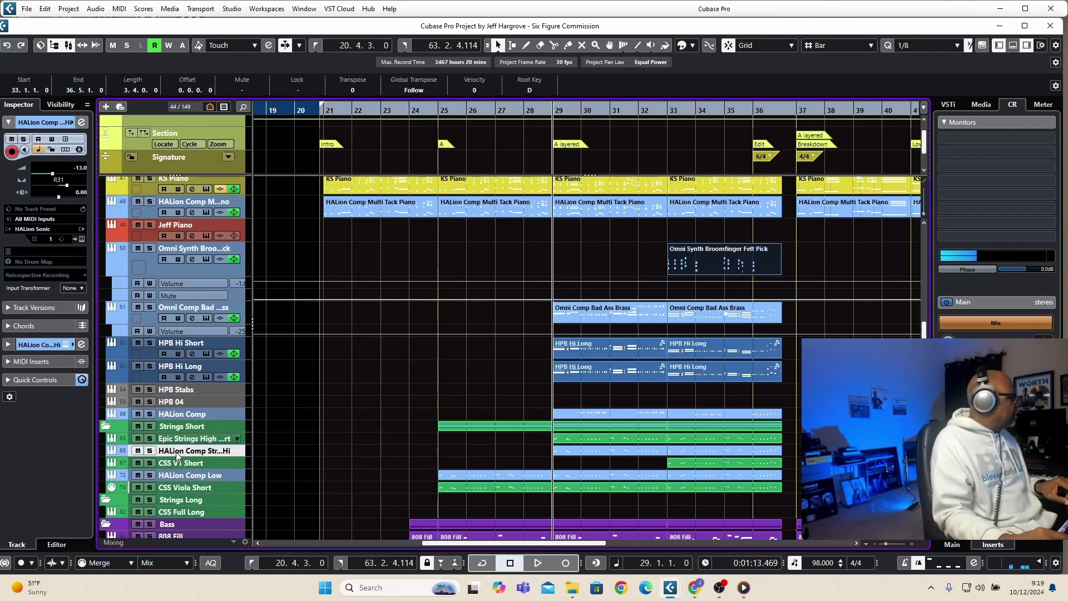
{"action": "left_click", "coordinate": [82, 238]}
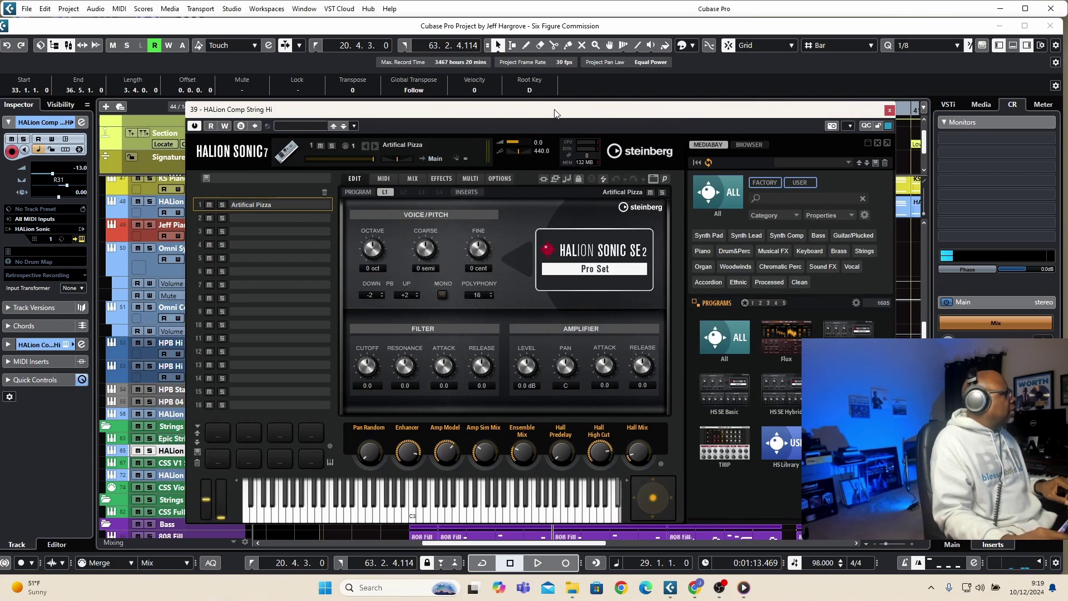
{"action": "left_click_drag", "start_coordinate": [554, 113], "coordinate": [608, 77]}
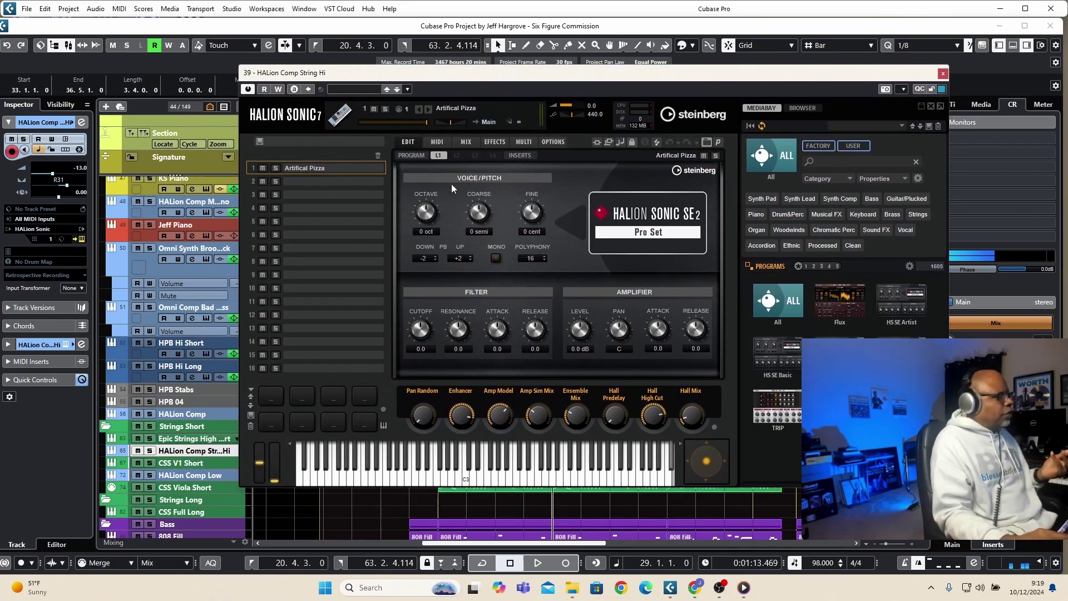
{"action": "left_click", "coordinate": [942, 74]}
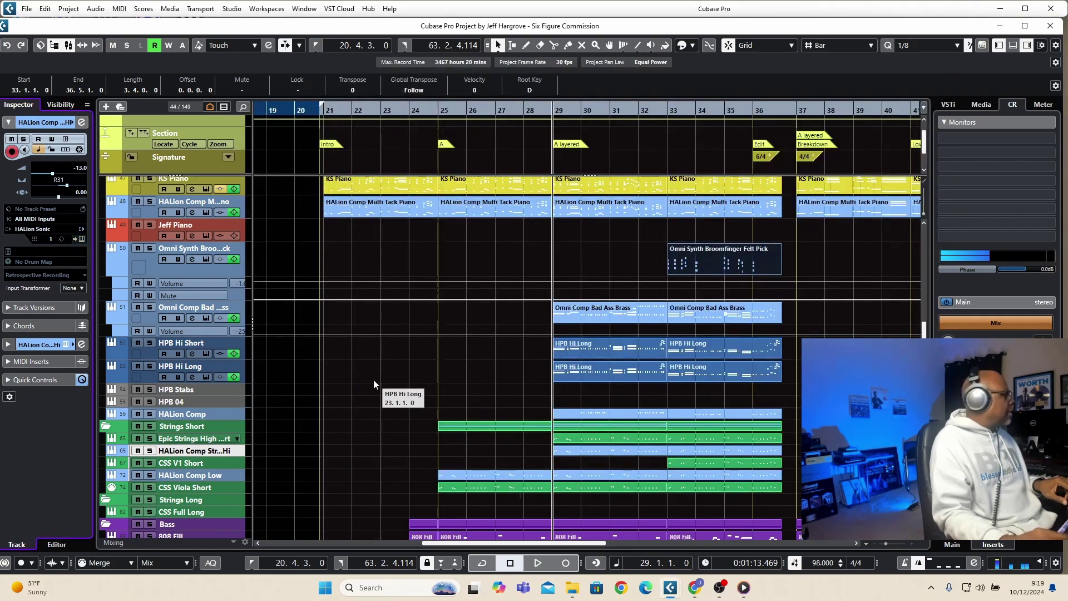
- Solo the HALion Comp String Hi track, play its part briefly from bar 29, and remove the solo
{"action": "left_click", "coordinate": [149, 450]}
{"action": "key", "text": "space"}
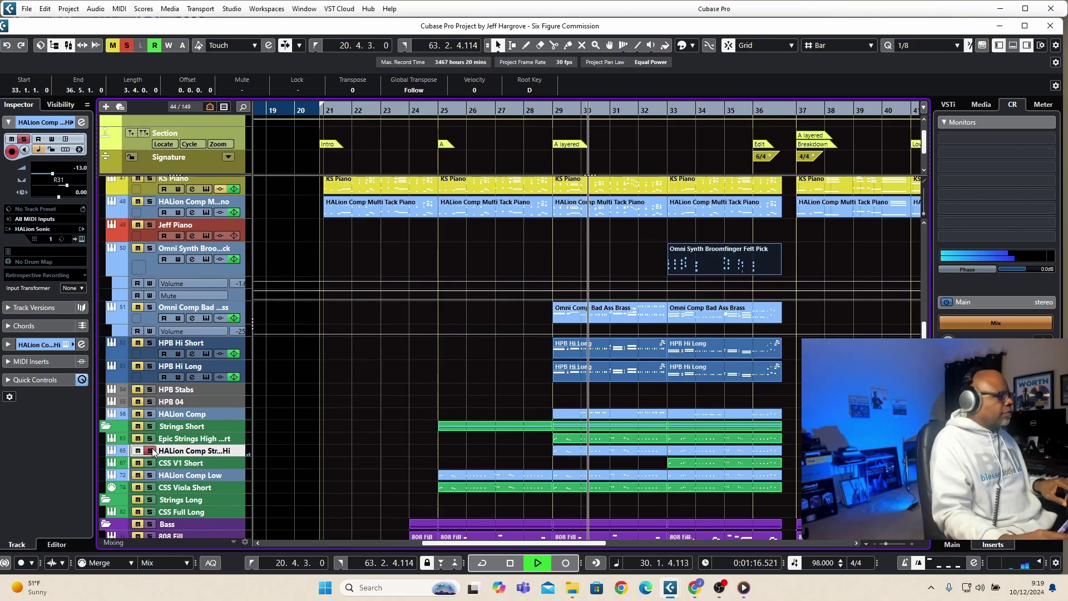
{"action": "key", "text": "space"}
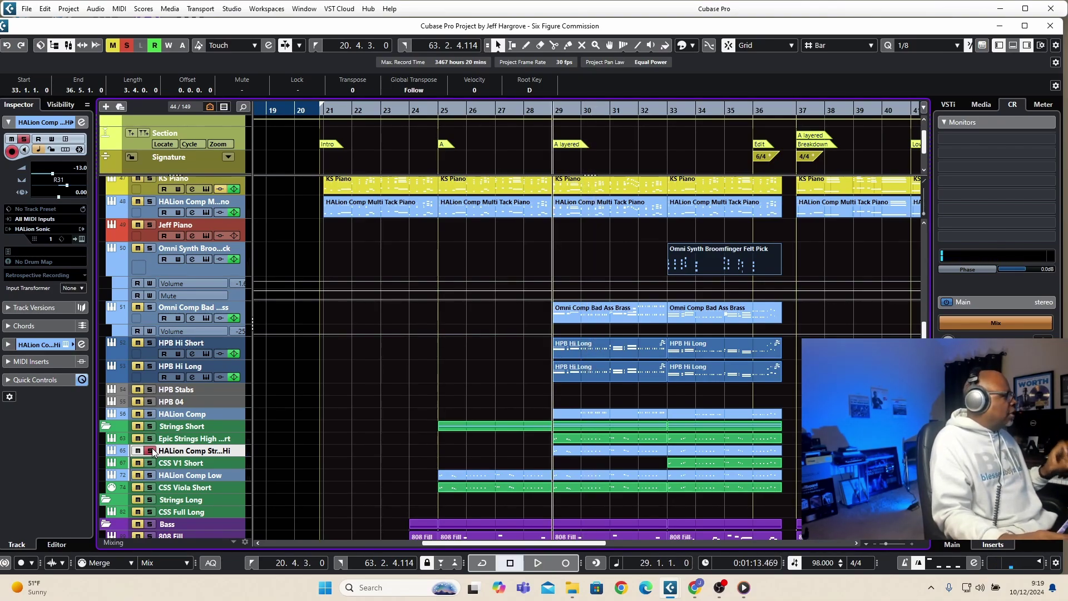
{"action": "left_click", "coordinate": [151, 451]}
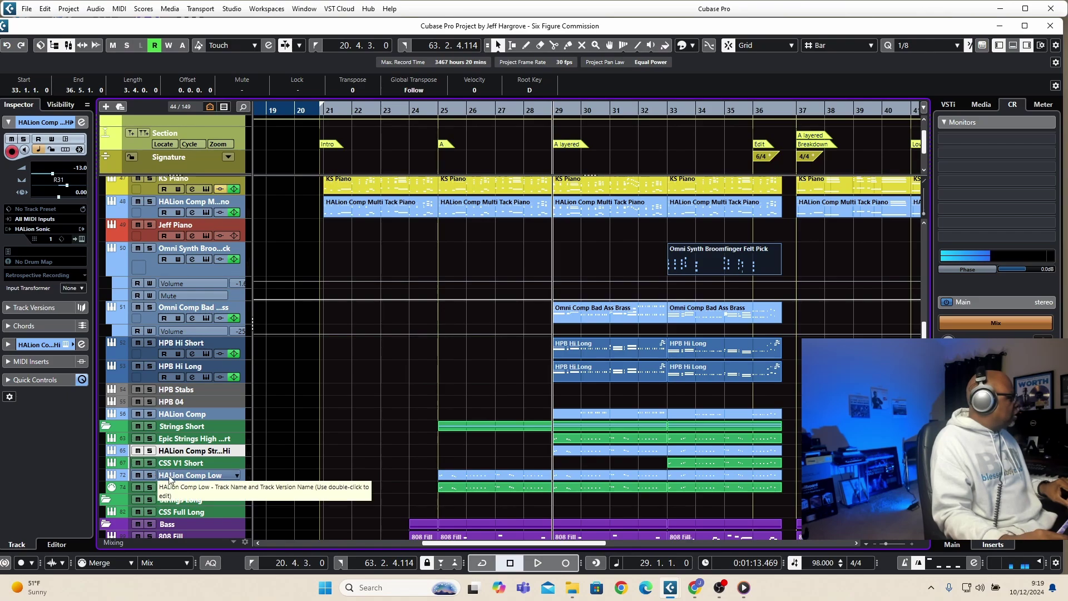
- Open the HALion Comp Low track's HALion Sonic instrument to examine its patch, and close it again
{"action": "left_click", "coordinate": [177, 477]}
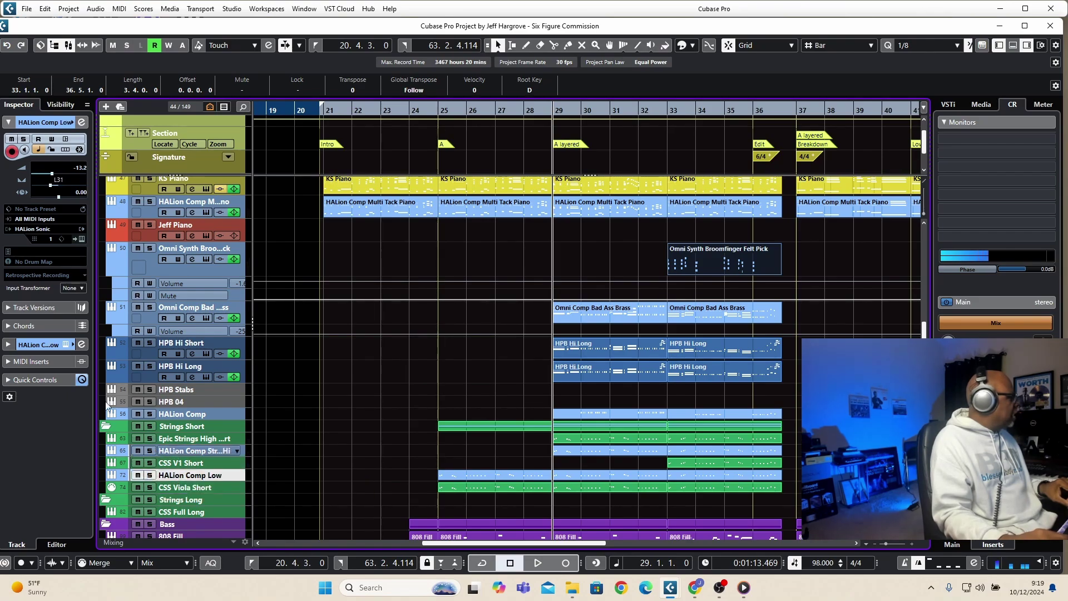
{"action": "left_click", "coordinate": [83, 239]}
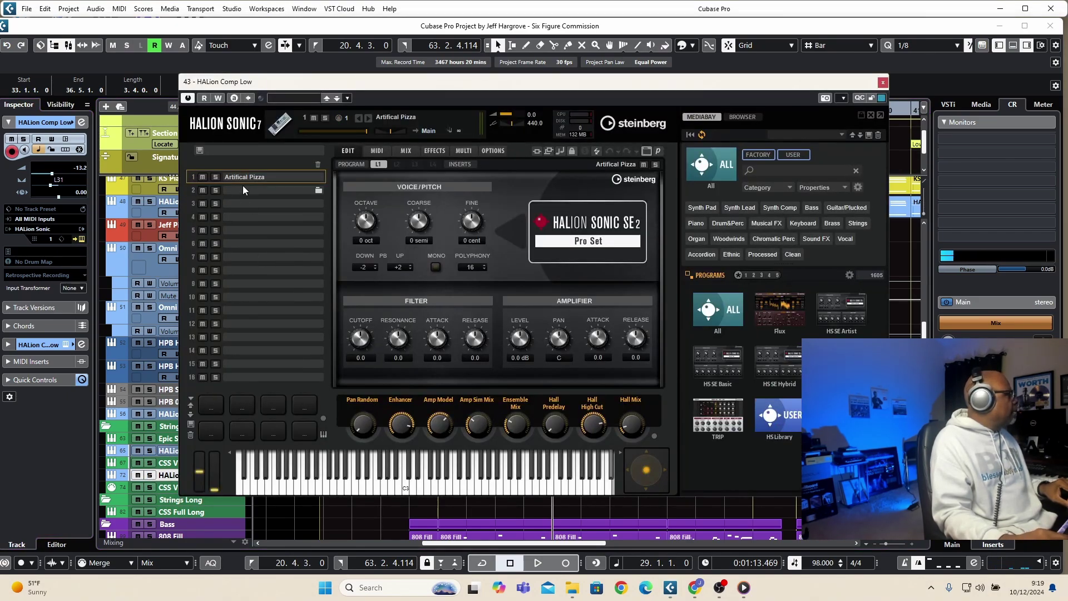
{"action": "left_click", "coordinate": [883, 84]}
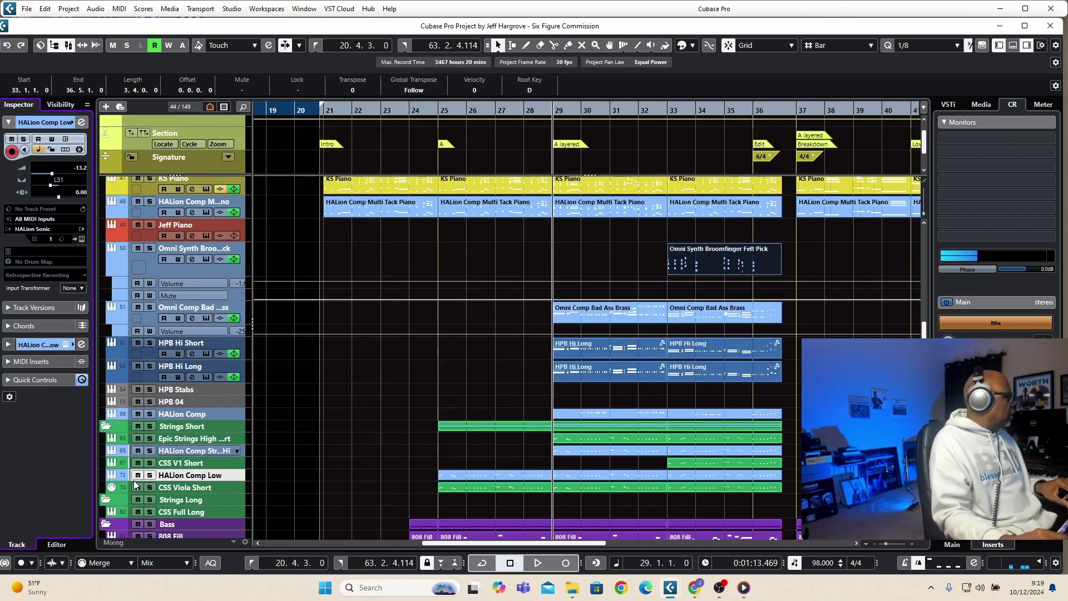
- Solo the HALion Comp Low and HALion Comp String Hi tracks and play both layers together from bar 29
{"action": "left_click", "coordinate": [149, 475]}
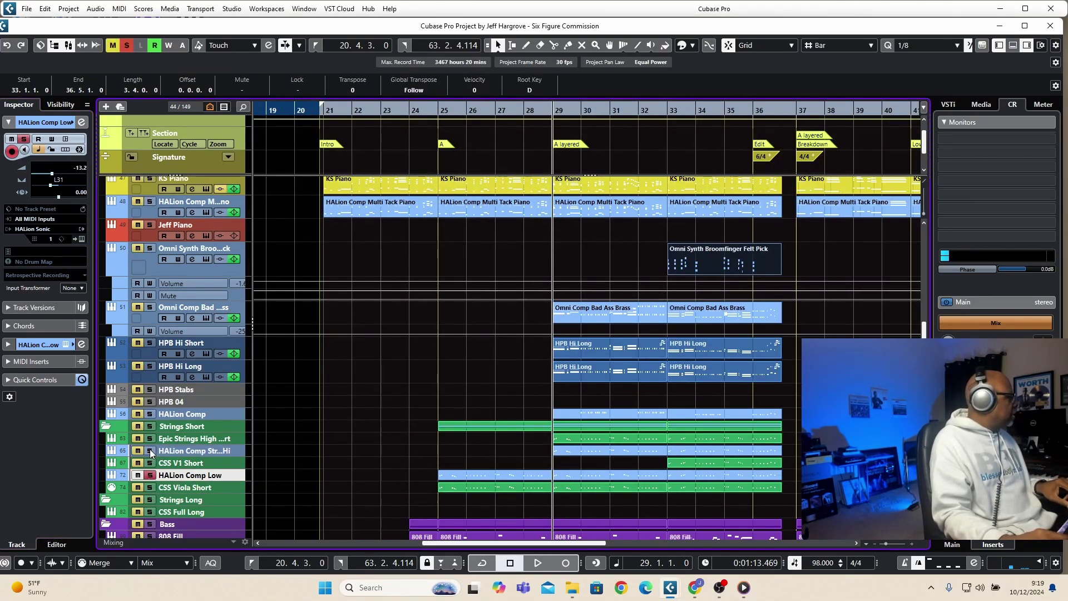
{"action": "left_click", "coordinate": [149, 450]}
{"action": "key", "text": "space"}
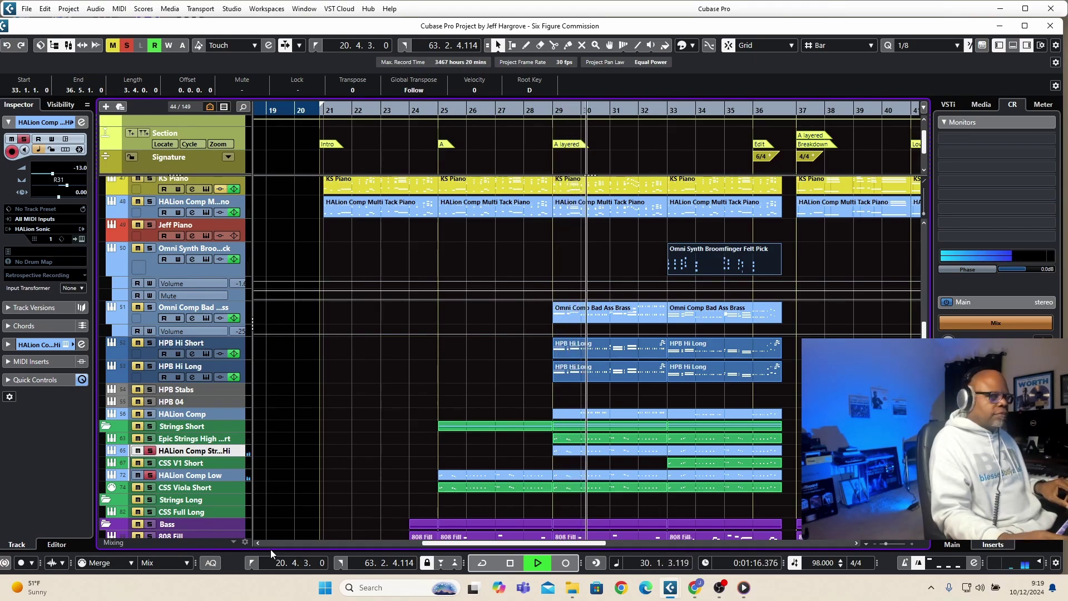
{"action": "key", "text": "space"}
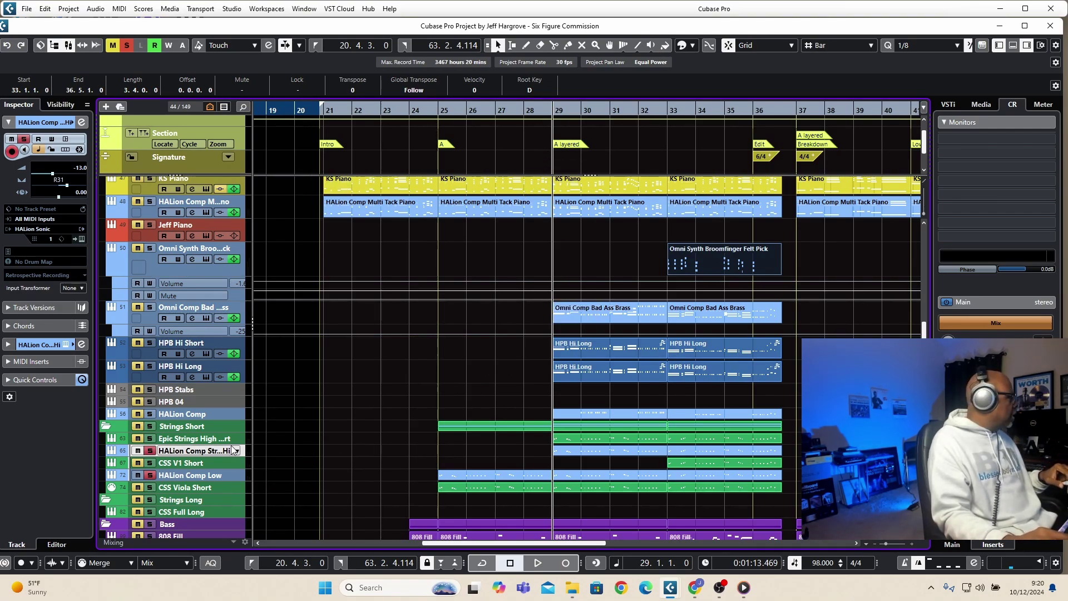
- Solo the whole Strings Short folder, play all its layers together from bar 29, and clear all solos
{"action": "left_click", "coordinate": [150, 414]}
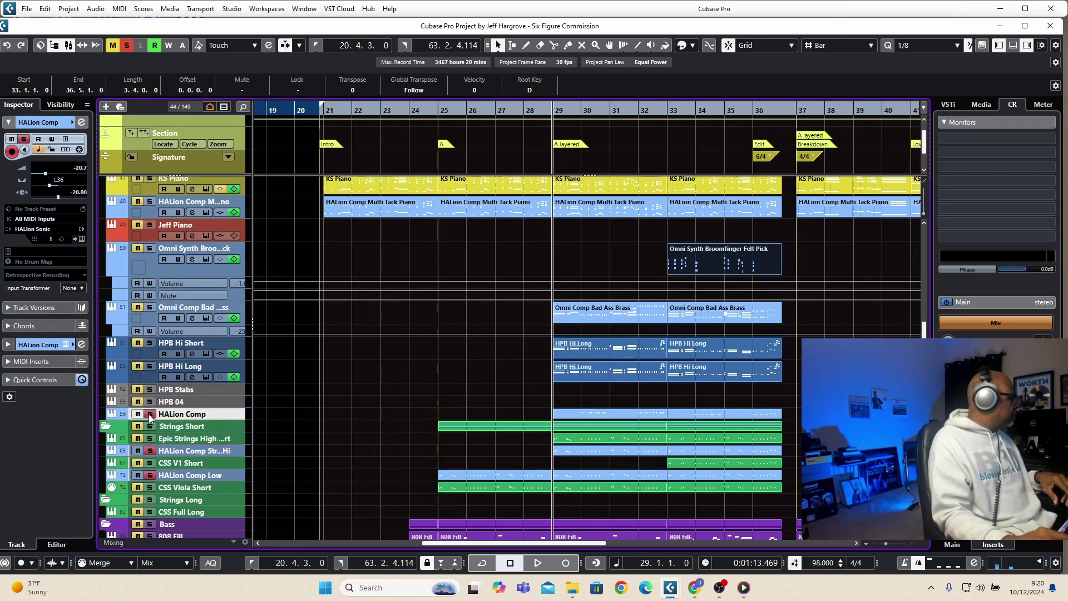
{"action": "left_click", "coordinate": [150, 414]}
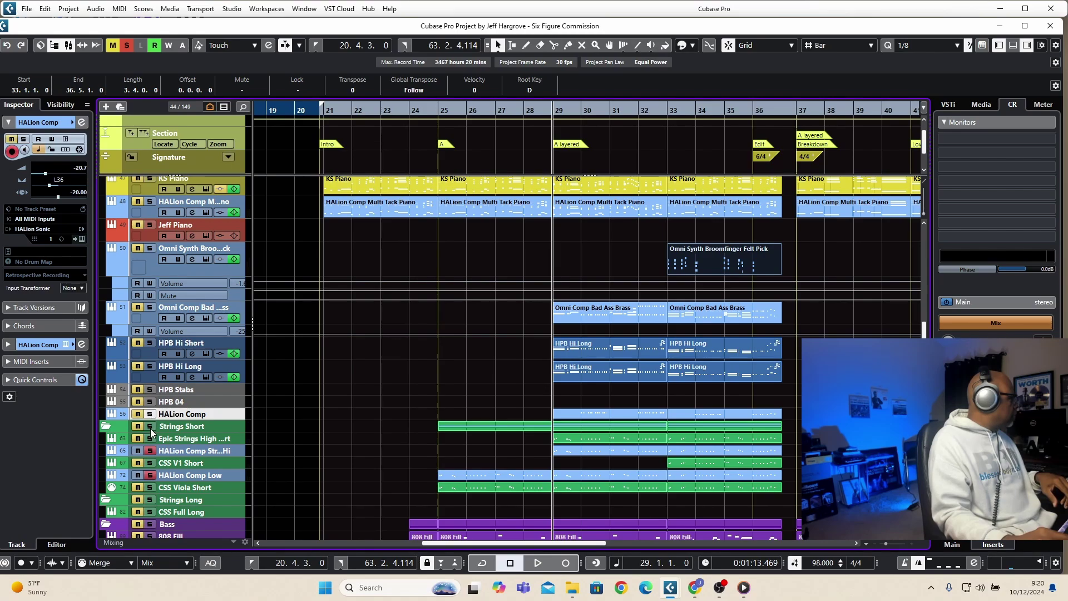
{"action": "left_click", "coordinate": [150, 426]}
{"action": "key", "text": "space"}
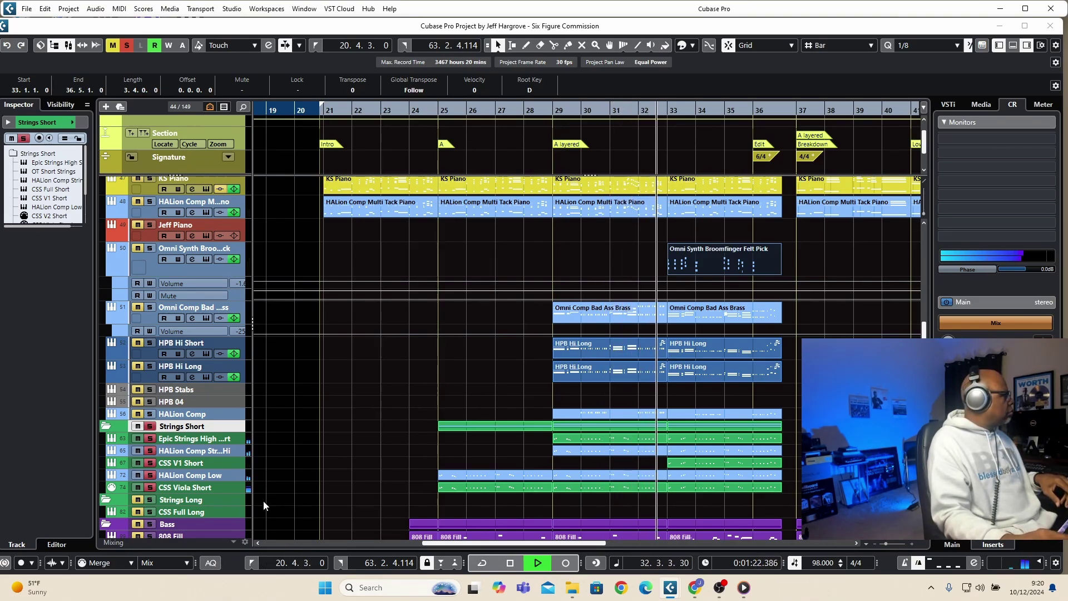
{"action": "key", "text": "space"}
{"action": "left_click", "coordinate": [127, 47]}
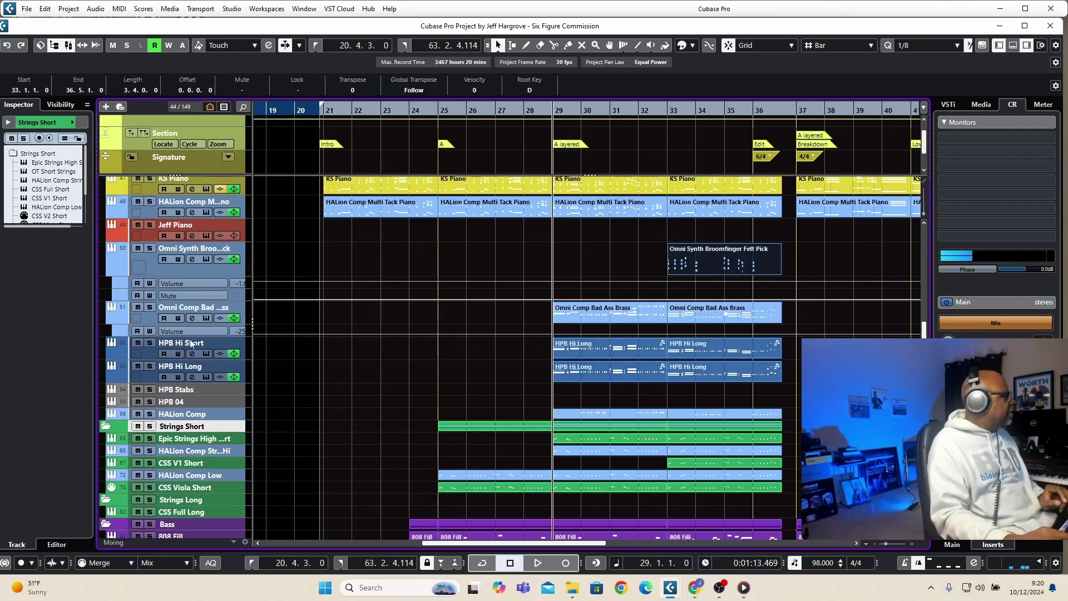
- Open the HPB Hi Short track's instrument to examine its brass library and patch, and close it again
{"action": "left_click", "coordinate": [206, 354]}
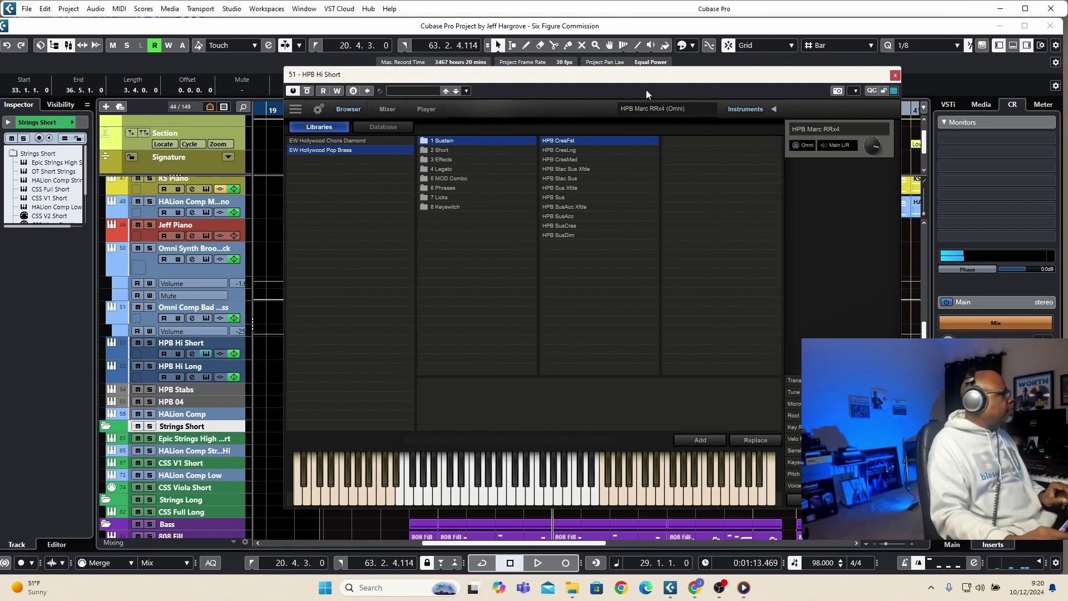
{"action": "left_click_drag", "start_coordinate": [646, 69], "coordinate": [728, 47]}
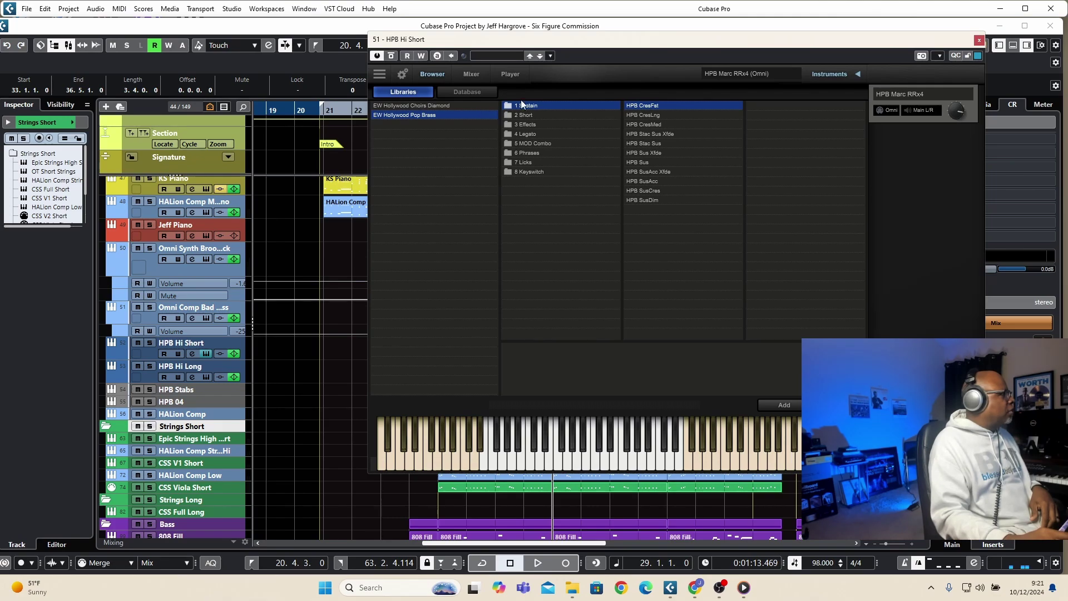
{"action": "left_click", "coordinate": [979, 41]}
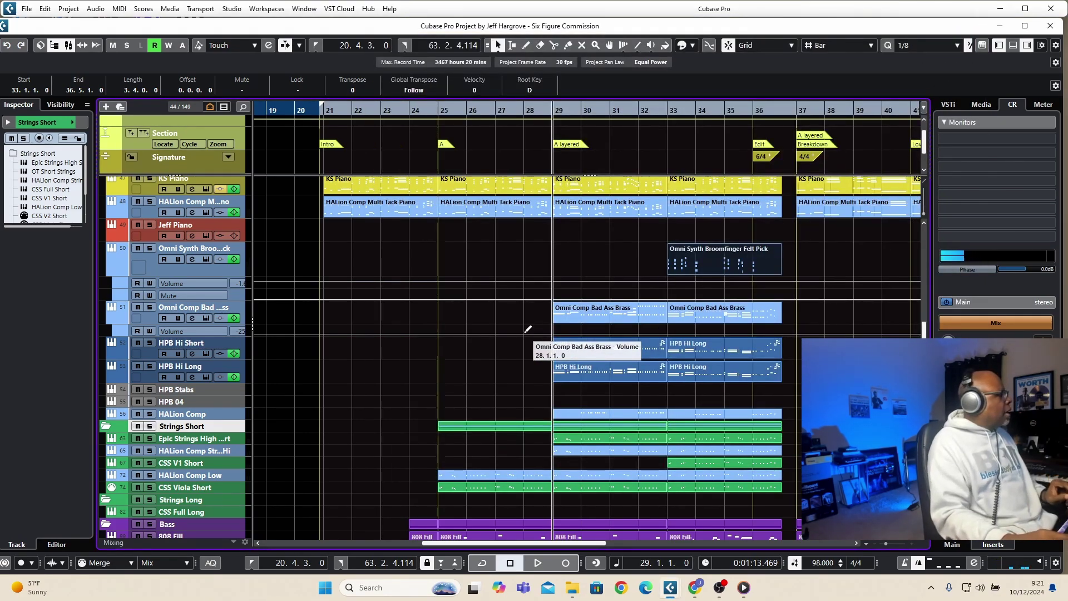
{"action": "left_click", "coordinate": [206, 354]}
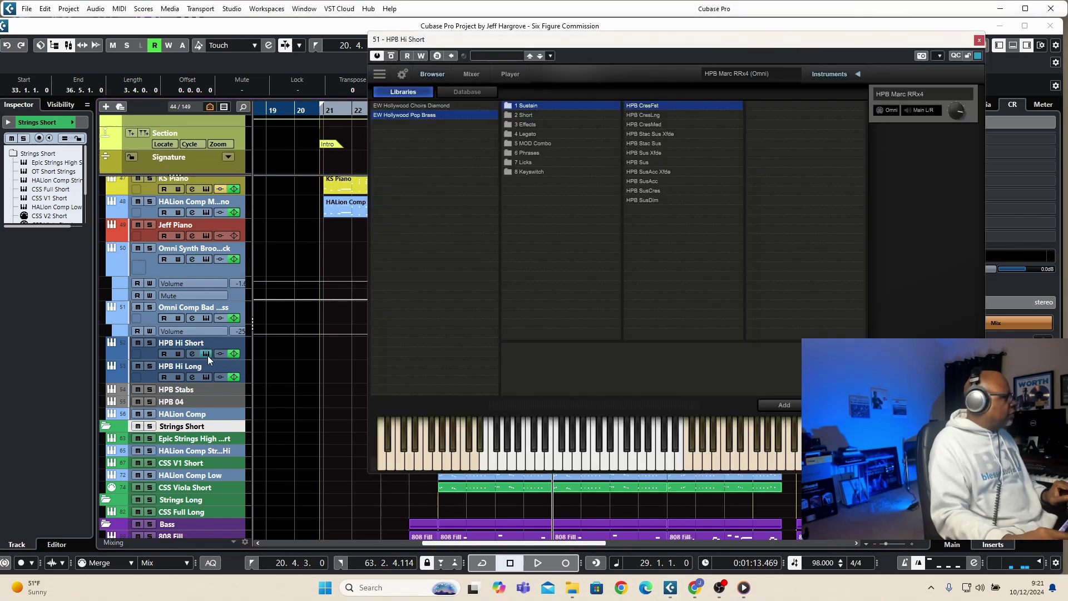
{"action": "left_click", "coordinate": [978, 41]}
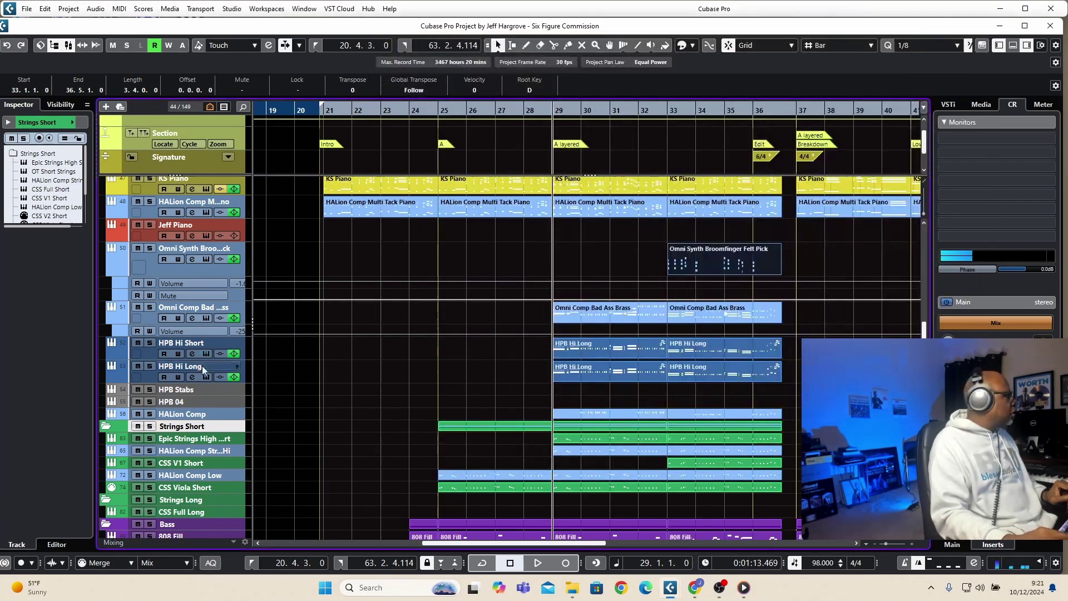
- Solo the HPB Hi Short track and play its brass part briefly from bar 29
{"action": "left_click", "coordinate": [148, 341]}
{"action": "key", "text": "space"}
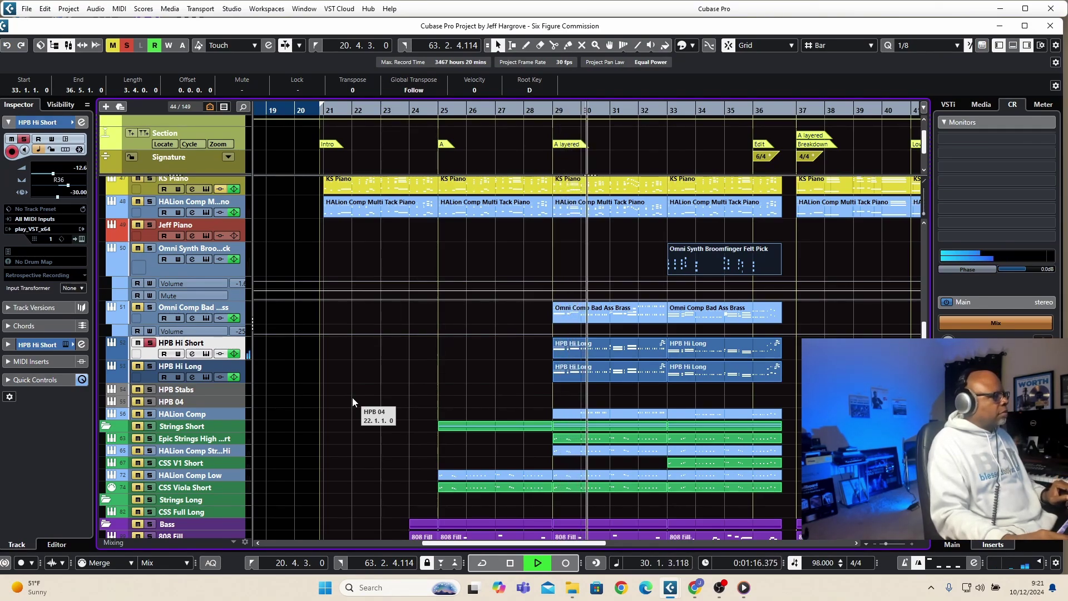
{"action": "key", "text": "space"}
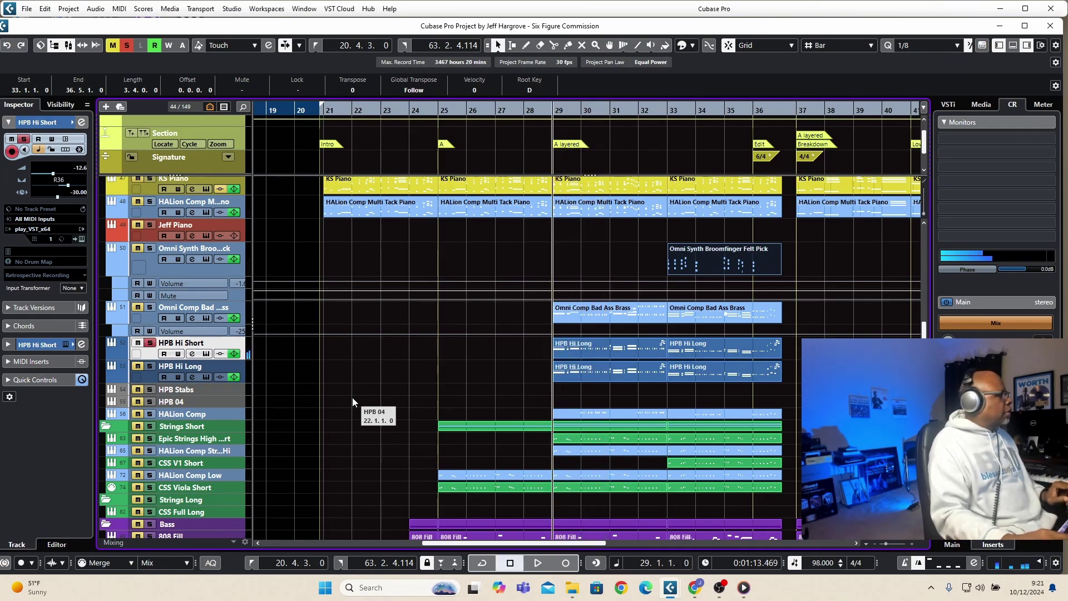
- Add the HPB Hi Long track to the solo, play both brass layers together from bar 29, and clear the solos
{"action": "left_click", "coordinate": [149, 365]}
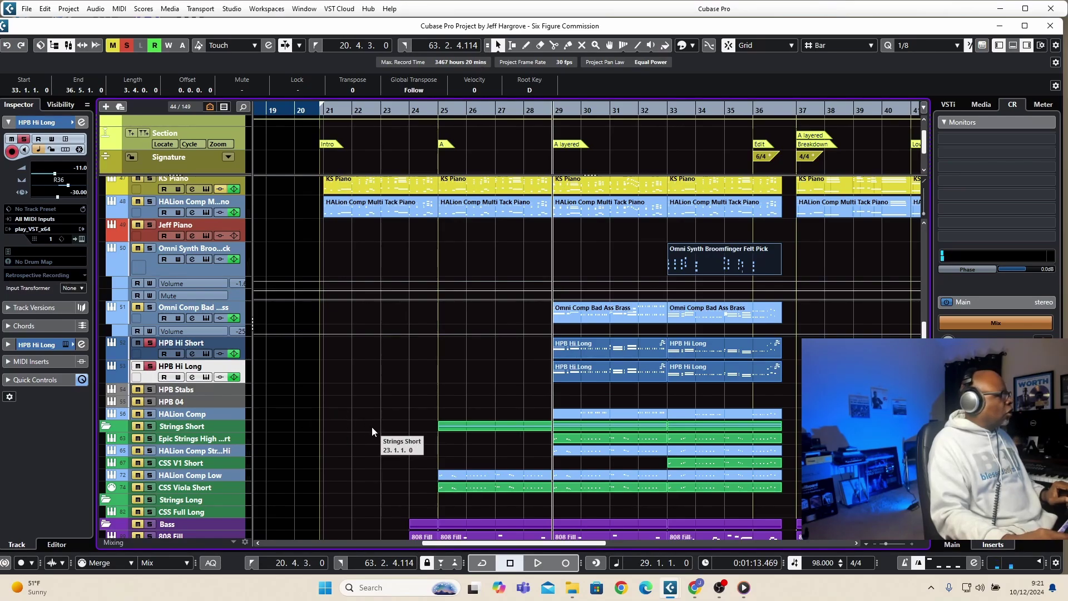
{"action": "key", "text": "space"}
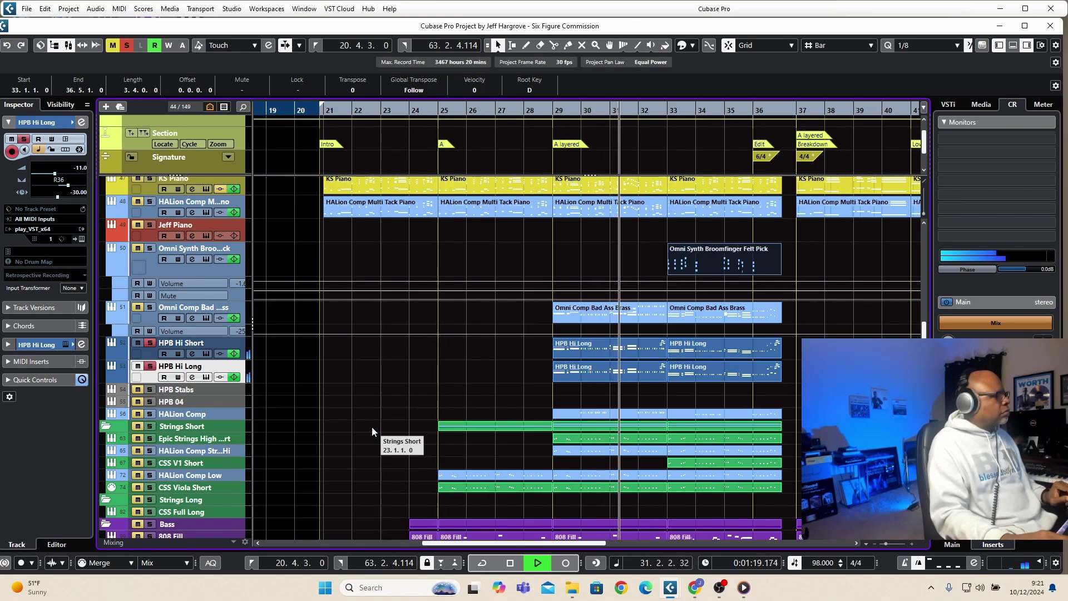
{"action": "key", "text": "space"}
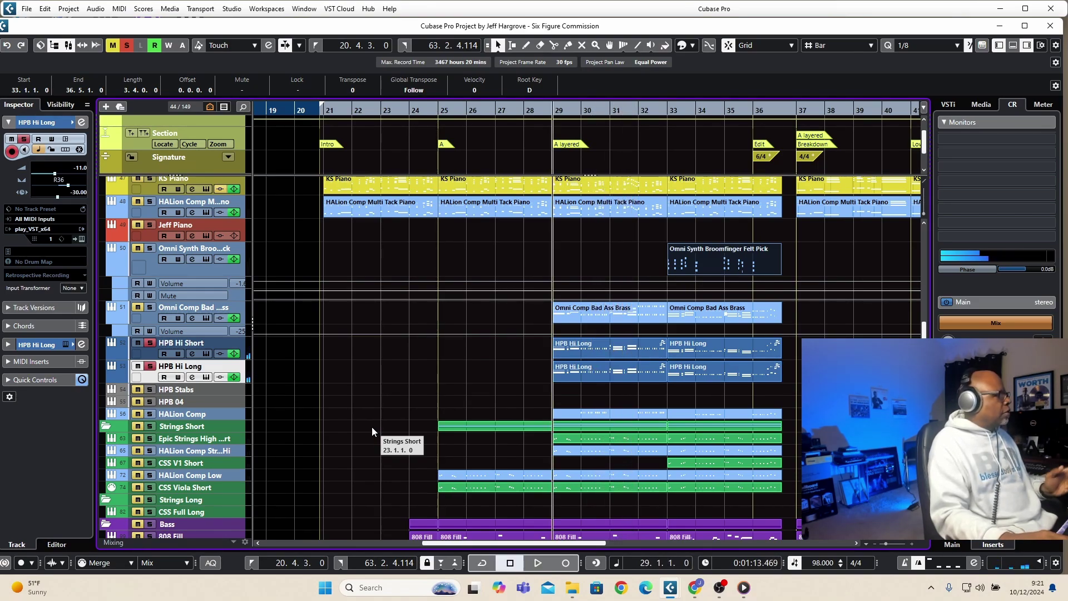
{"action": "left_click", "coordinate": [150, 367]}
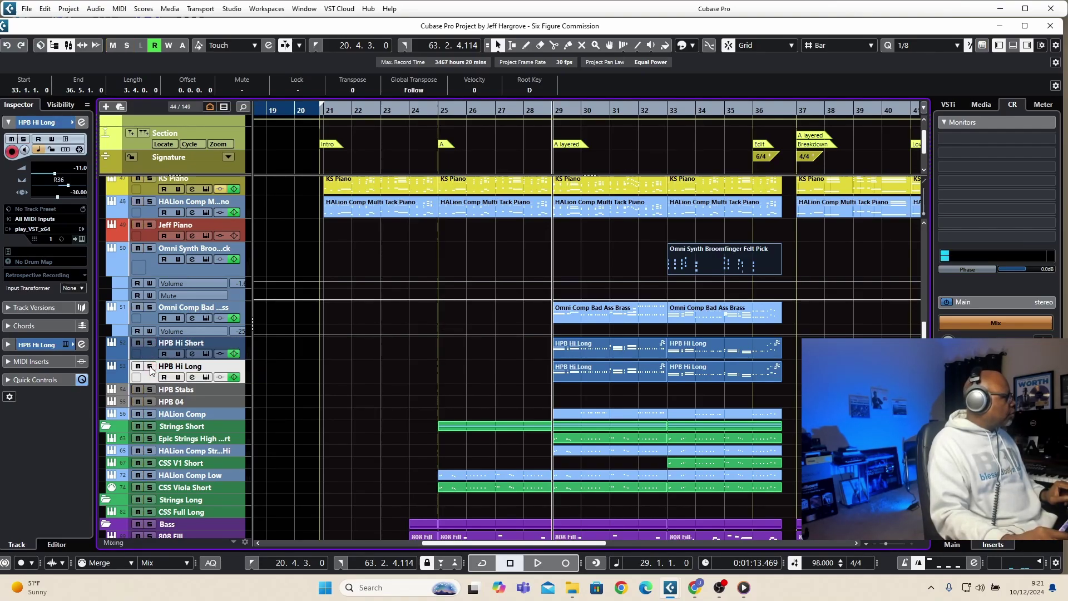
- Solo the Omni Comp Bad Ass Brass track, examine its Omnisphere patch, and play the part from bar 29
{"action": "left_click", "coordinate": [150, 307]}
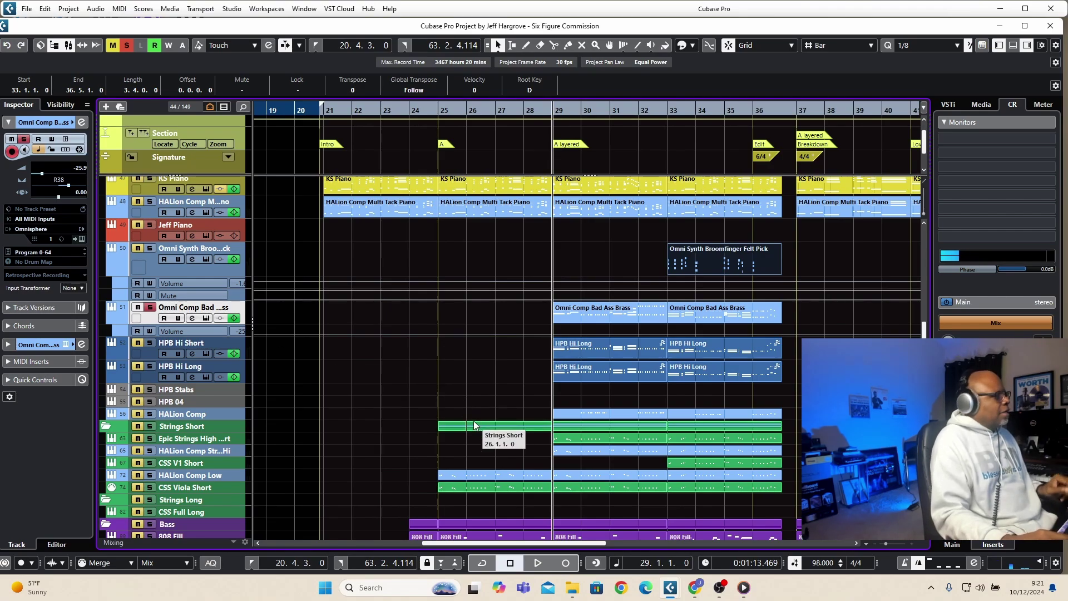
{"action": "left_click", "coordinate": [205, 318]}
{"action": "left_click_drag", "start_coordinate": [739, 51], "coordinate": [781, 31]}
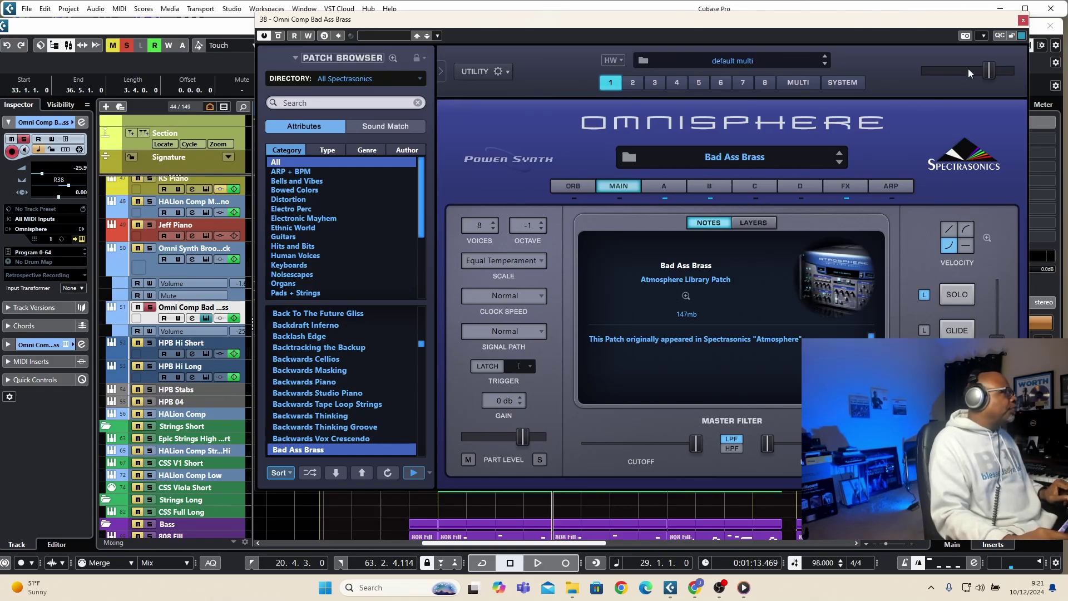
{"action": "left_click", "coordinate": [1022, 21]}
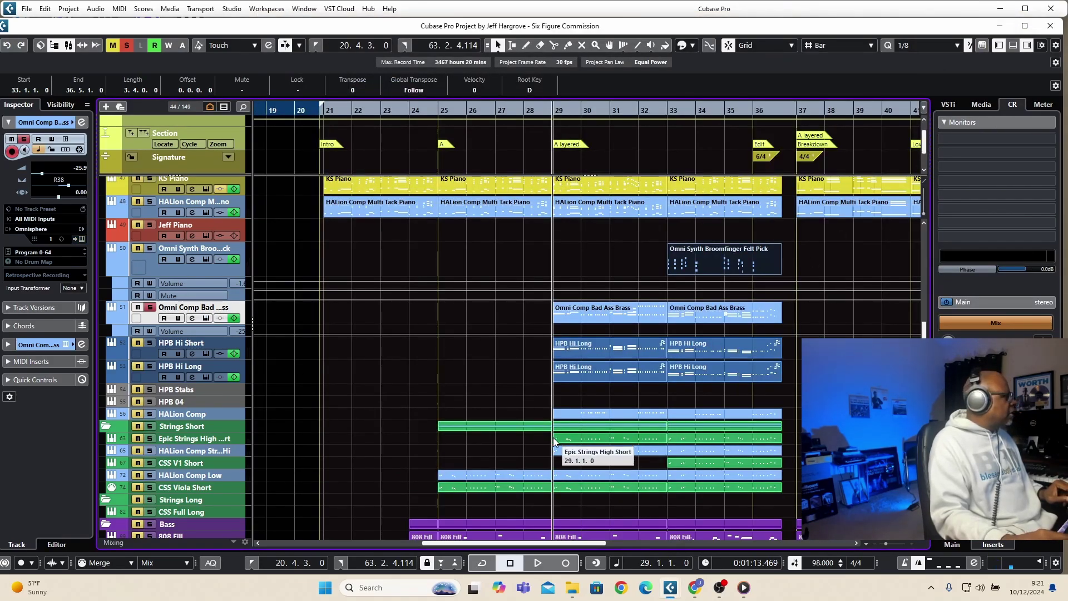
{"action": "key", "text": "space"}
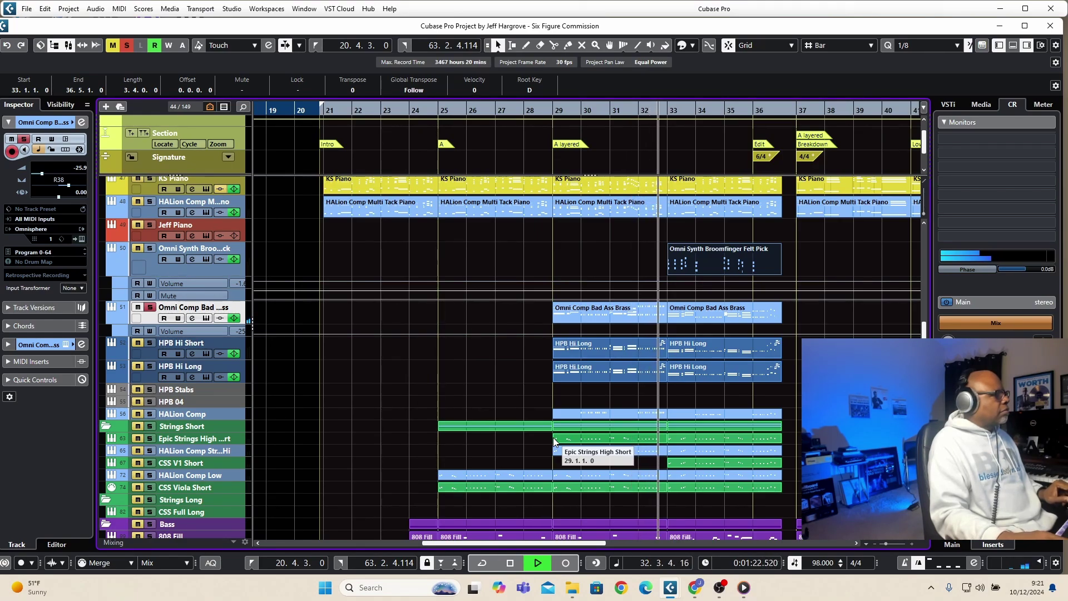
{"action": "key", "text": "space"}
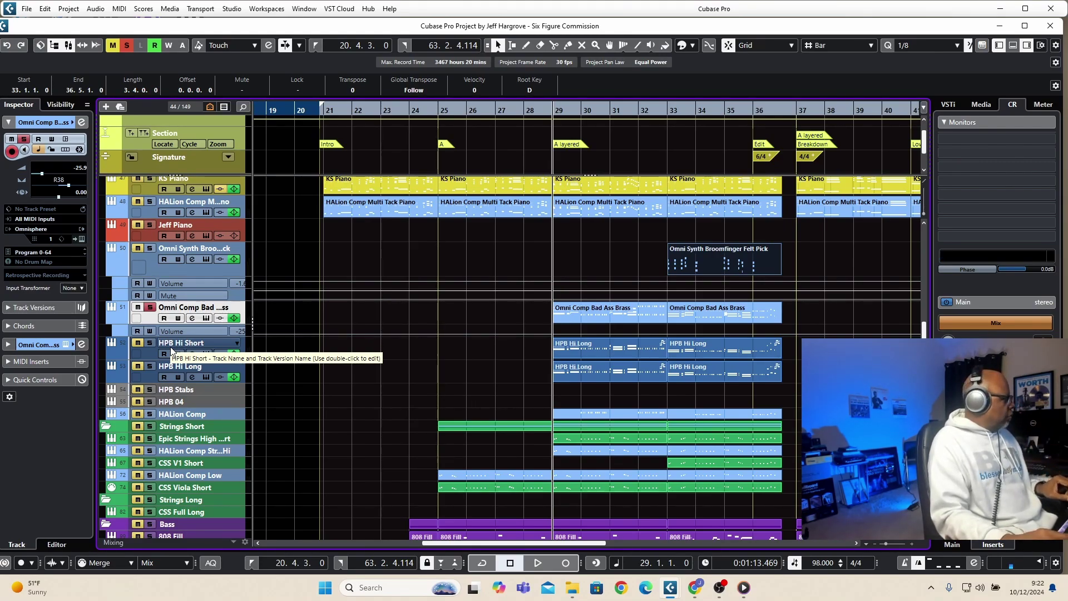
- Add HPB Hi Short and HPB Hi Long to the soloed brass, play all three layers from bar 29, and clear all solos
{"action": "left_click", "coordinate": [151, 342]}
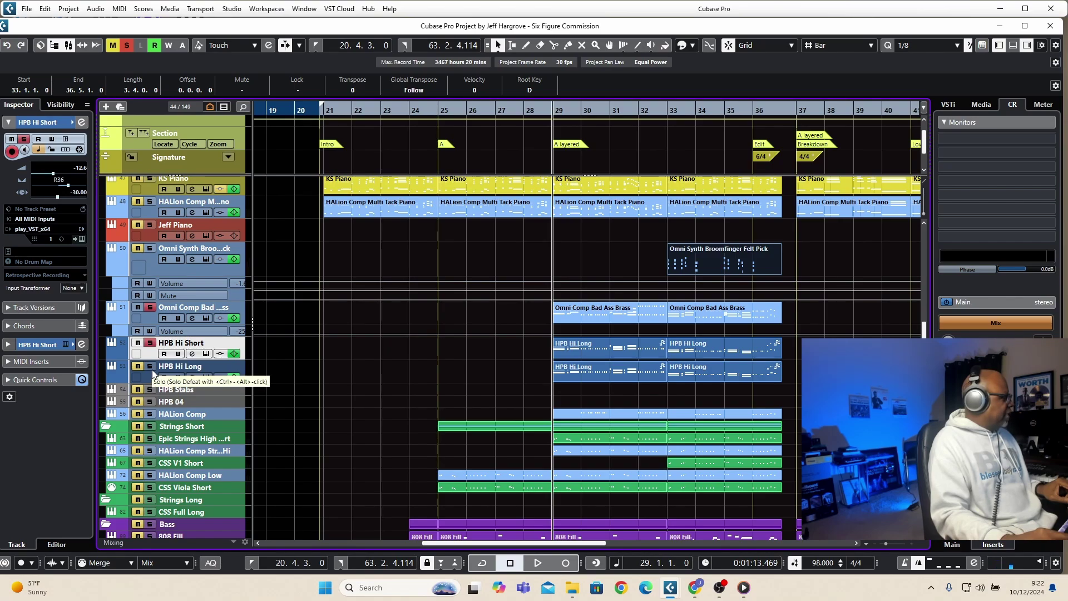
{"action": "left_click", "coordinate": [151, 367]}
{"action": "key", "text": "space"}
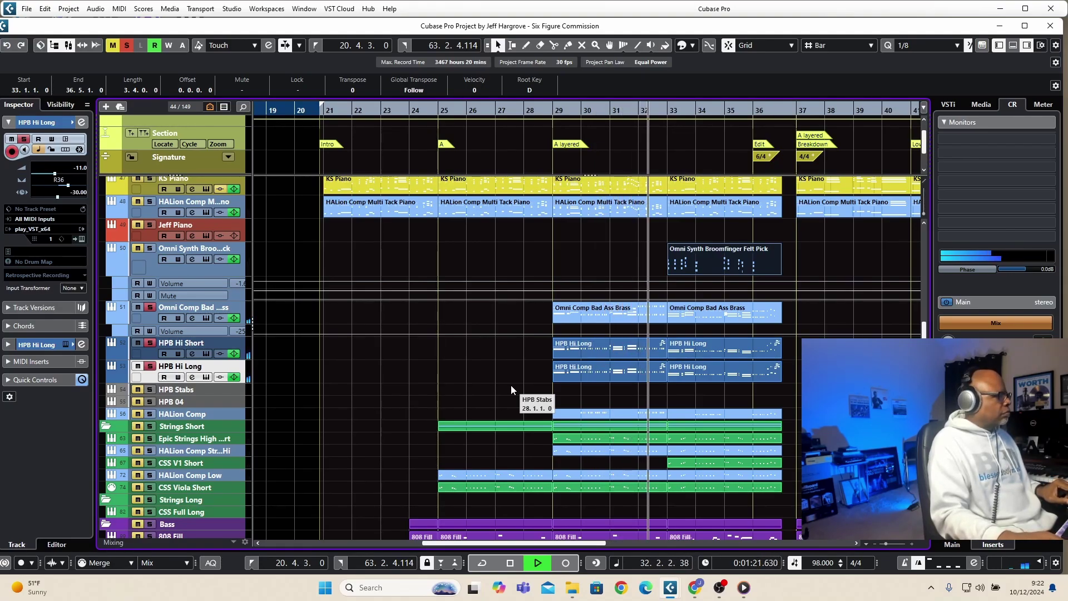
{"action": "key", "text": "space"}
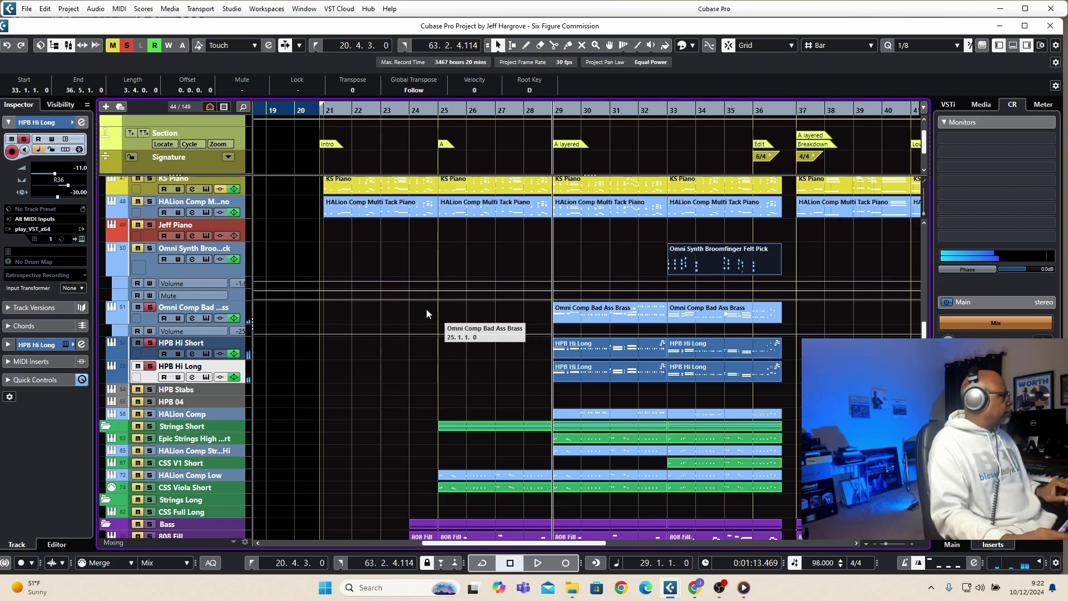
{"action": "left_click", "coordinate": [127, 45]}
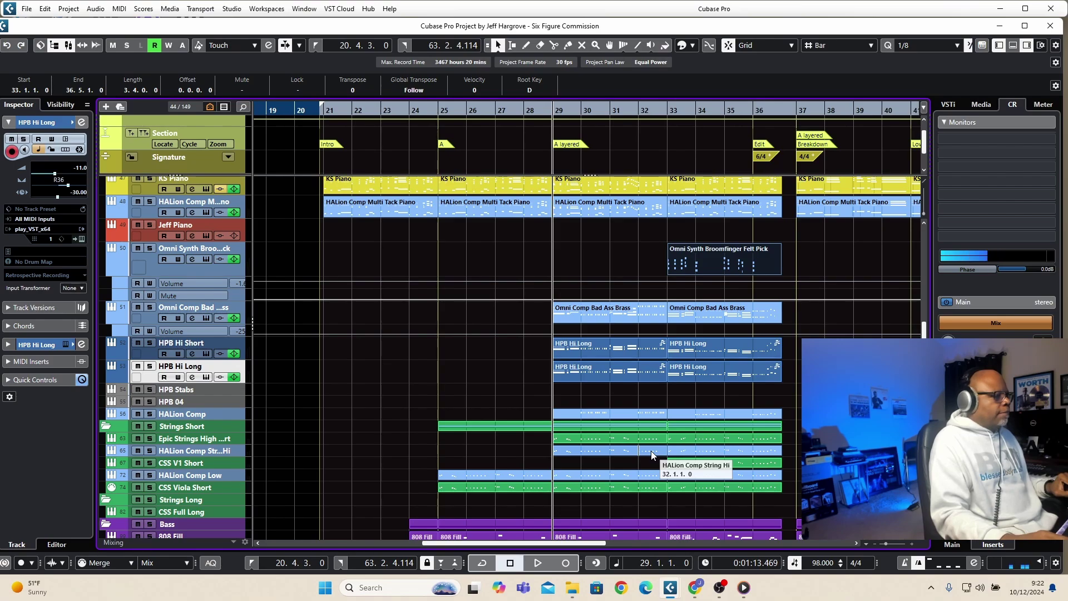
- Open the 808 Fill track's SubLabXL instrument to examine its bass patch, and close it again
{"action": "scroll", "coordinate": [651, 488], "scroll_direction": "down", "scroll_amount": 3}
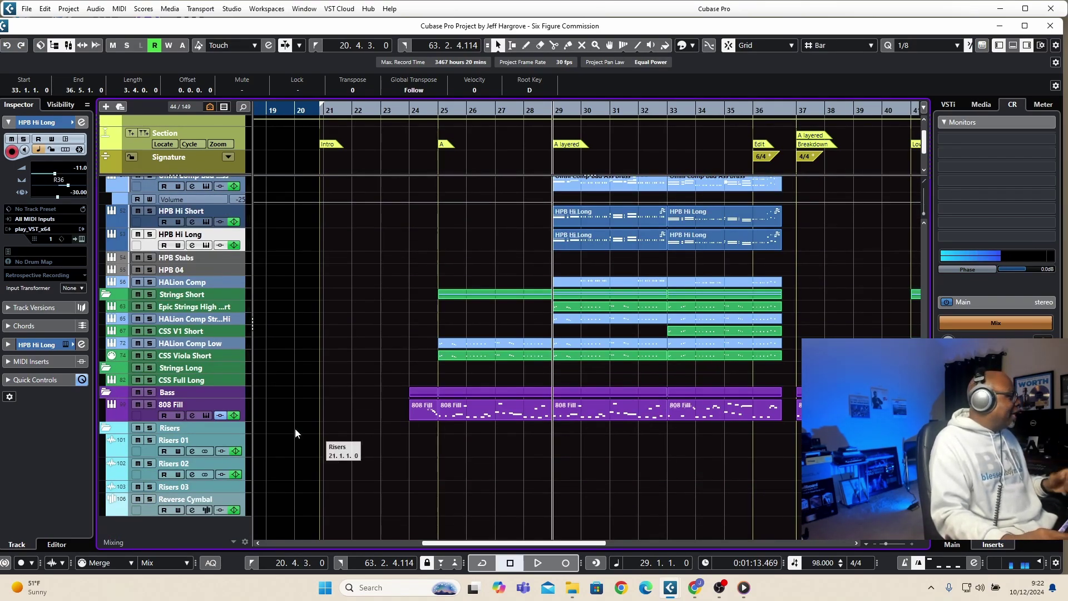
{"action": "left_click", "coordinate": [207, 415]}
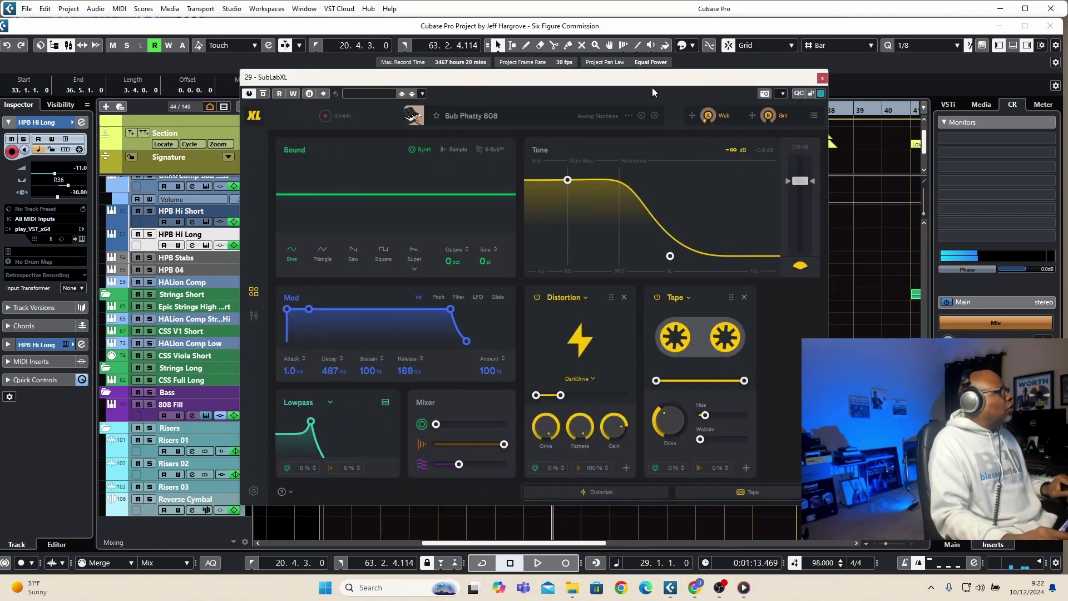
{"action": "left_click_drag", "start_coordinate": [652, 88], "coordinate": [748, 47]}
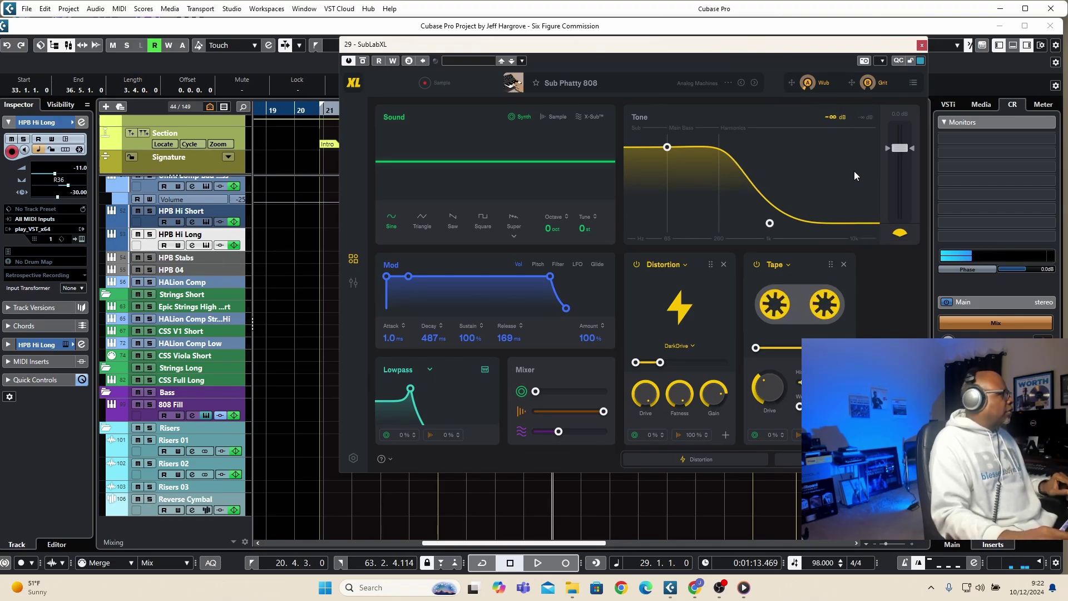
{"action": "left_click", "coordinate": [922, 44]}
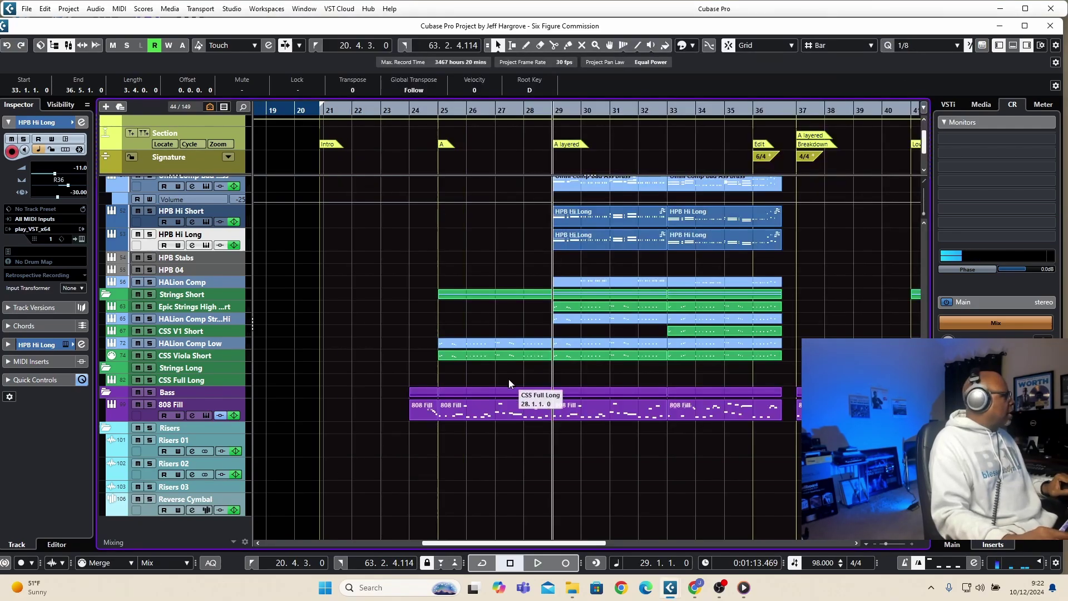
- Solo the 808 Fill track, play its bass line from bar 29, and remove the solo
{"action": "left_click", "coordinate": [149, 405]}
{"action": "key", "text": "space"}
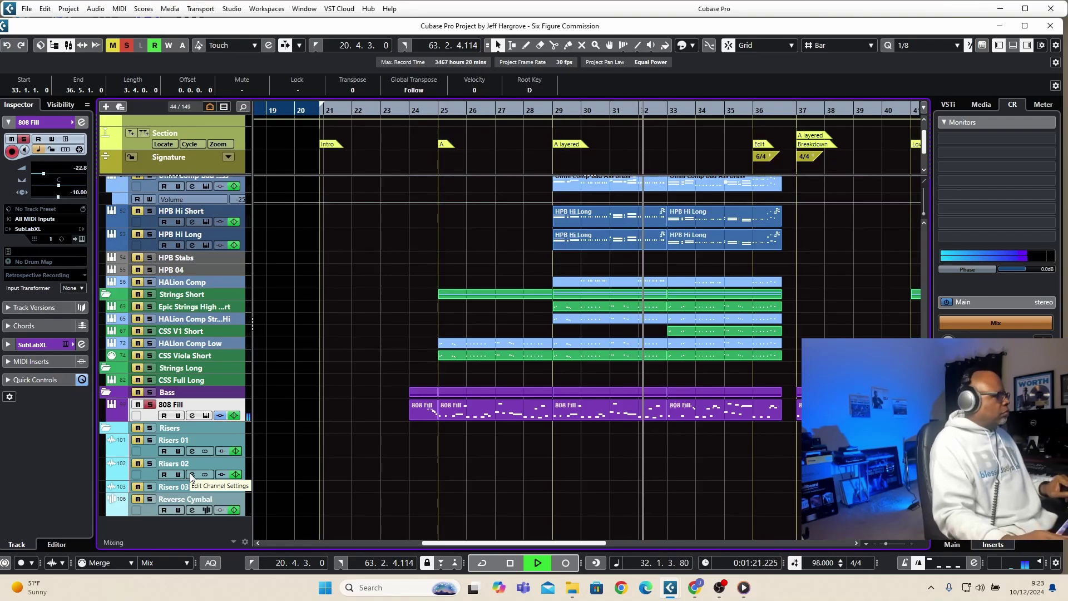
{"action": "key", "text": "space"}
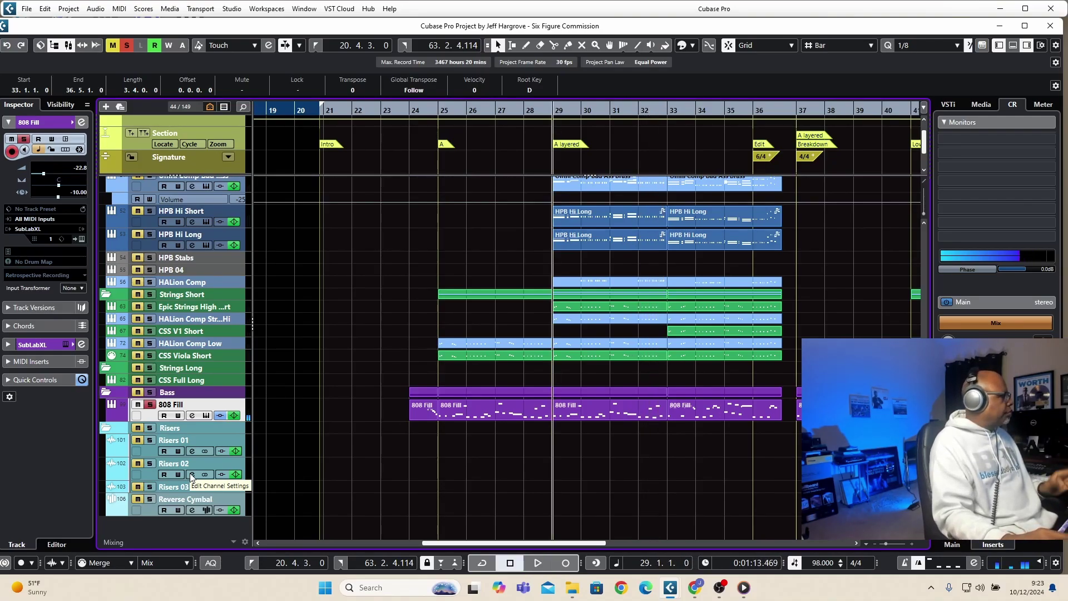
{"action": "left_click", "coordinate": [149, 404]}
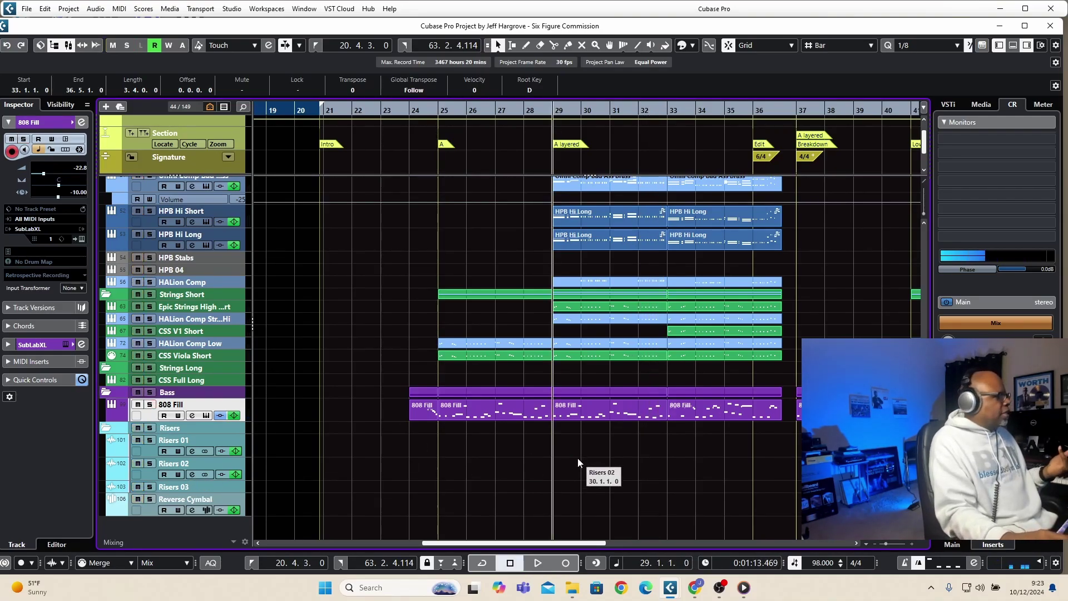
- Open the 808 Fill part at bar 29 in the Key Editor, examine its notes, and close the editor
{"action": "double_click", "coordinate": [615, 415]}
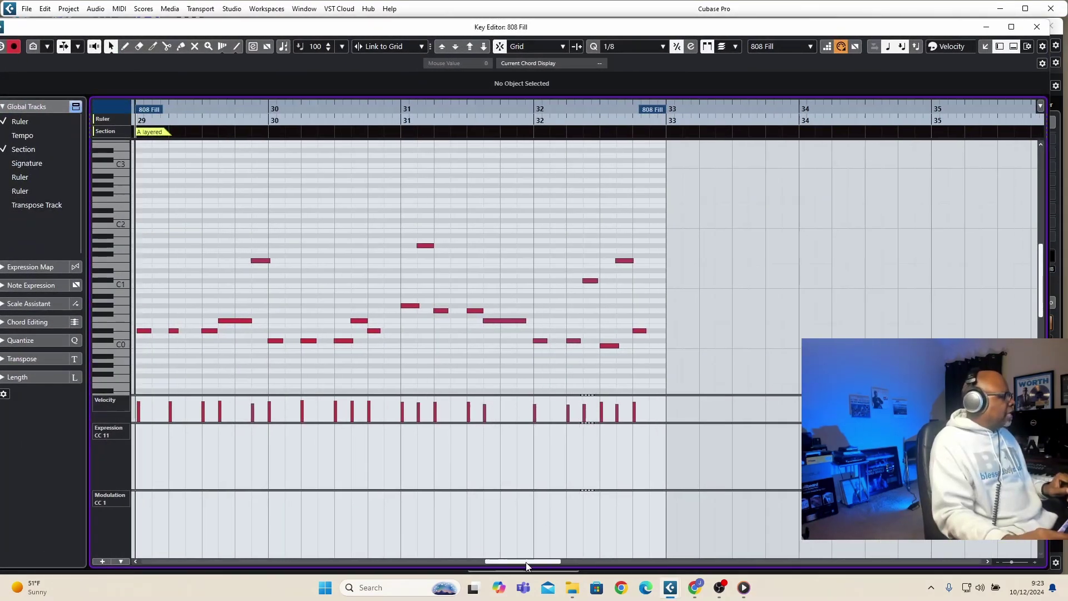
{"action": "left_click_drag", "start_coordinate": [525, 562], "coordinate": [511, 561]}
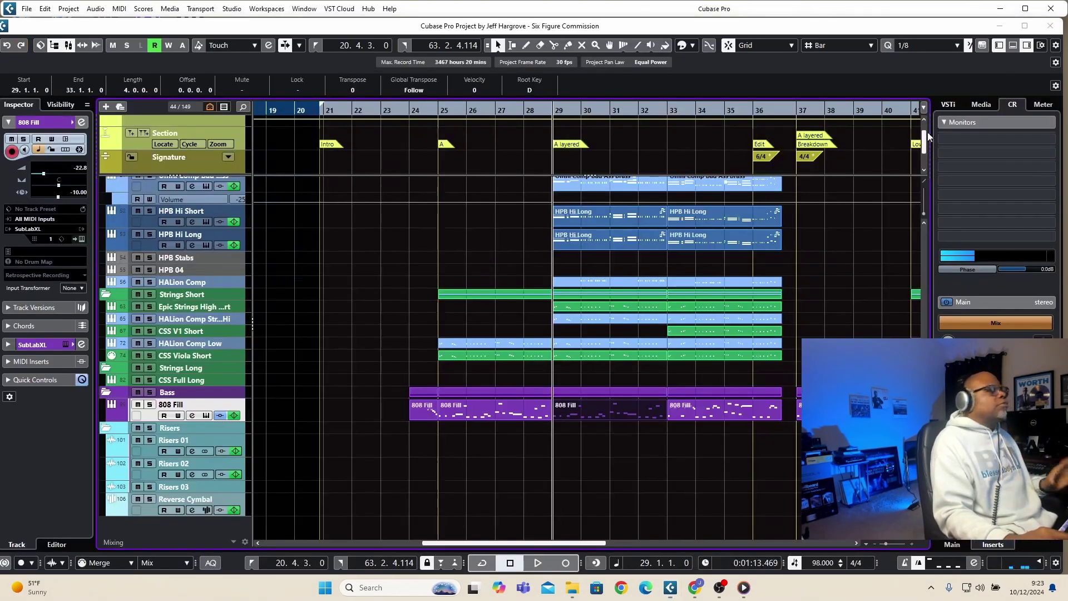
{"action": "left_click", "coordinate": [1037, 27]}
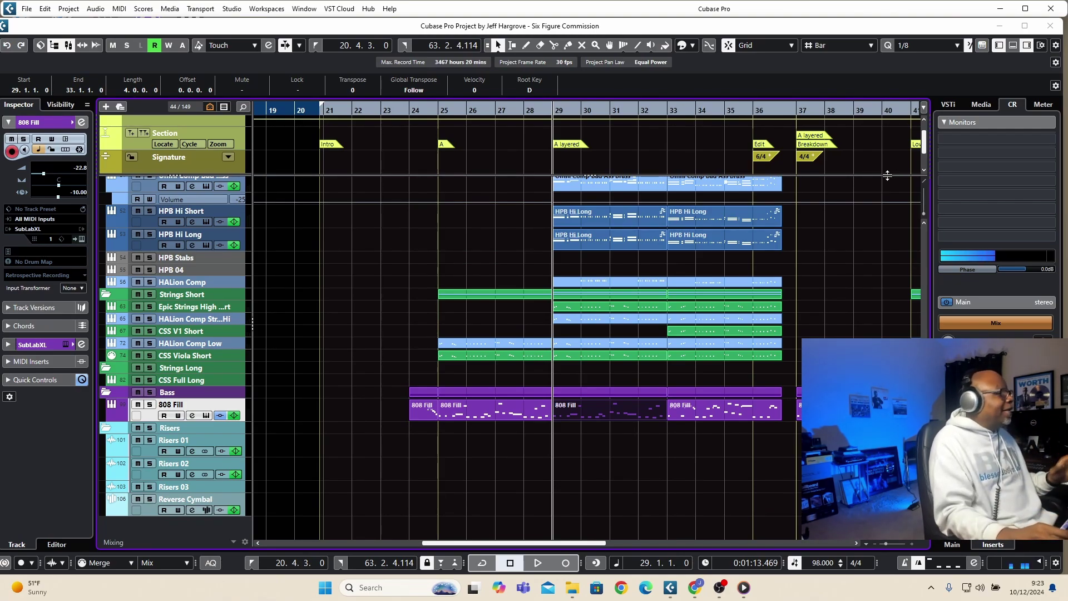
- Examine how the drum, synth and brass tracks are arranged in the song's following sections, from bar 33 to bar 55
{"action": "scroll", "coordinate": [729, 278], "scroll_direction": "up", "scroll_amount": 3}
{"action": "scroll", "coordinate": [730, 278], "scroll_direction": "down", "scroll_amount": 3}
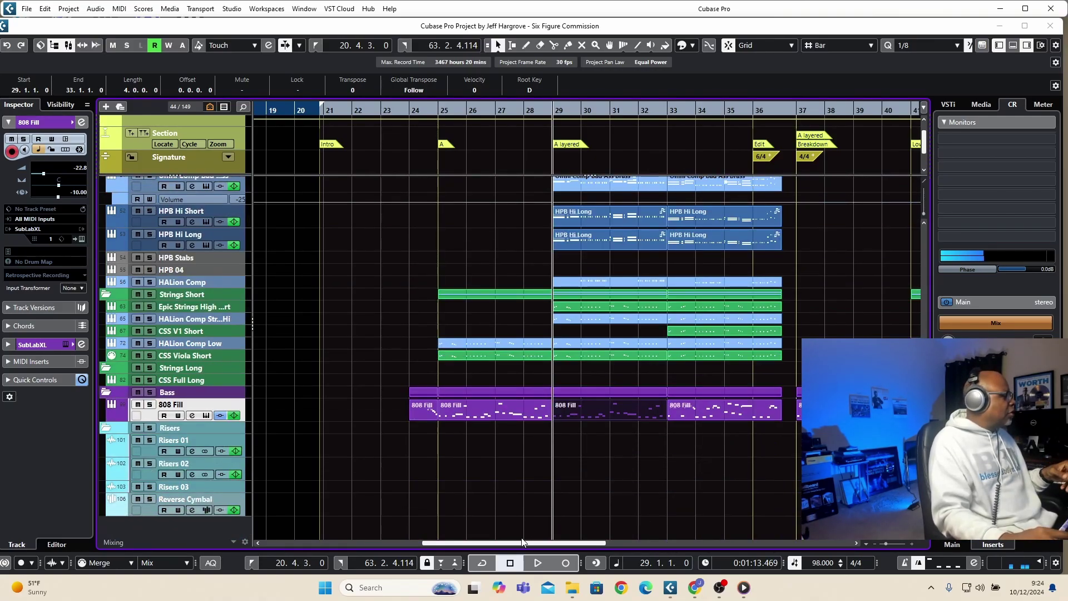
{"action": "left_click", "coordinate": [567, 535]}
{"action": "left_click_drag", "start_coordinate": [554, 544], "coordinate": [671, 522]}
{"action": "scroll", "coordinate": [777, 362], "scroll_direction": "up", "scroll_amount": 8}
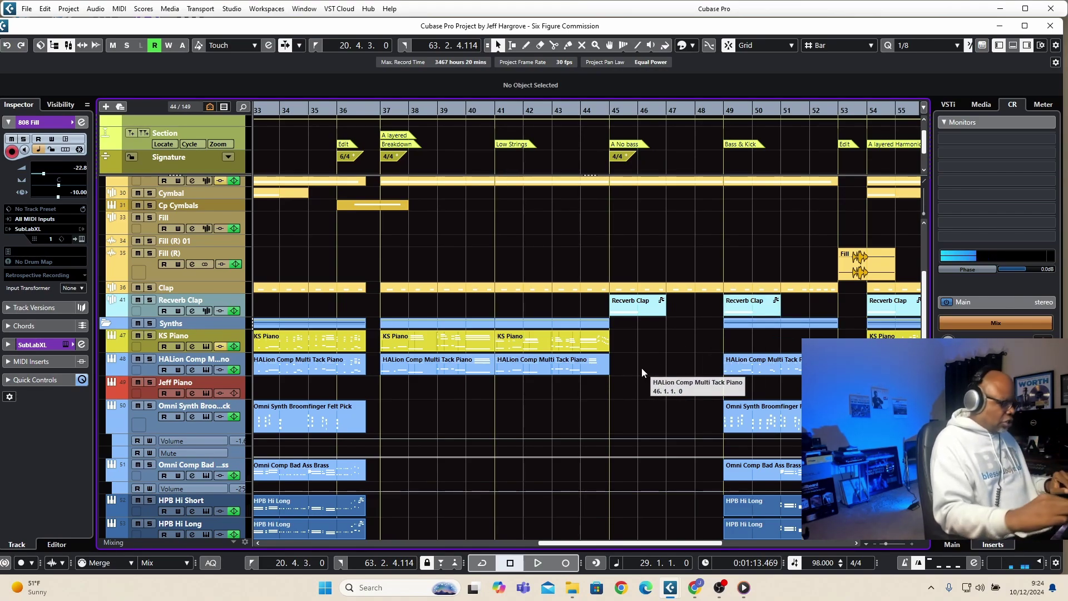
- Return the playhead to the left locator before the Intro and activate the Object Selection tool, checking its sizing modes
{"action": "key", "text": "KP_1"}
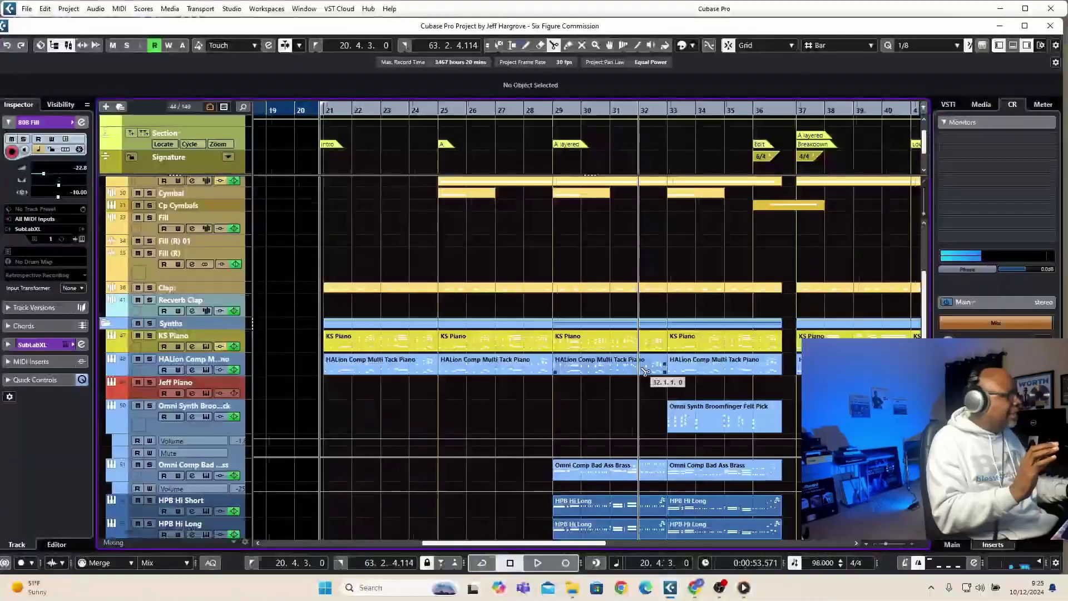
{"action": "left_click", "coordinate": [496, 45]}
{"action": "left_click", "coordinate": [496, 46]}
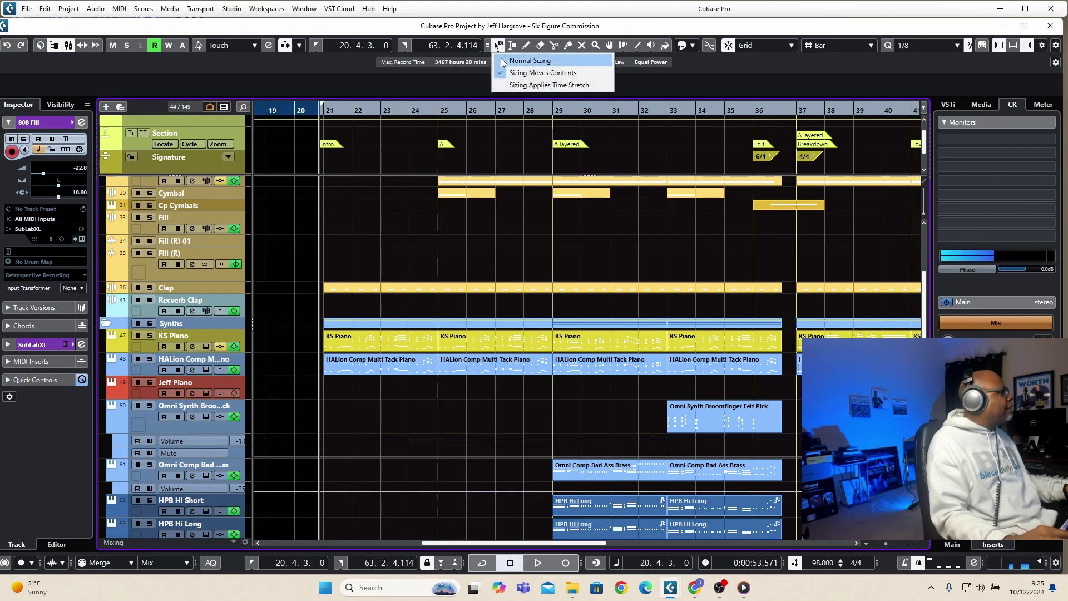
{"action": "left_click", "coordinate": [487, 100]}
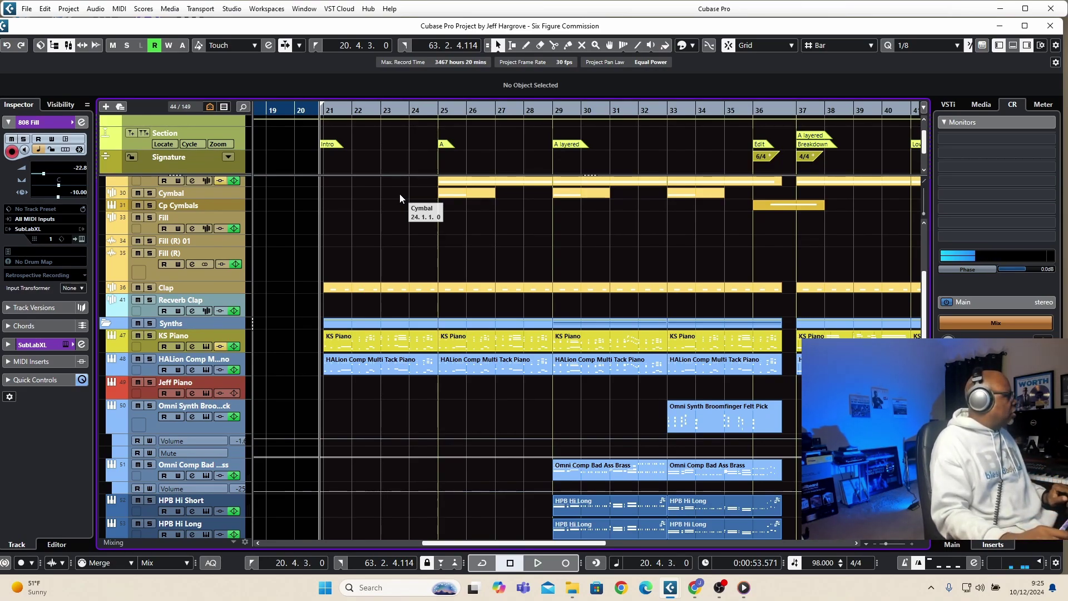
- Play the Intro section from the left locator and stop playback after reviewing its drum and piano tracks
{"action": "key", "text": "space"}
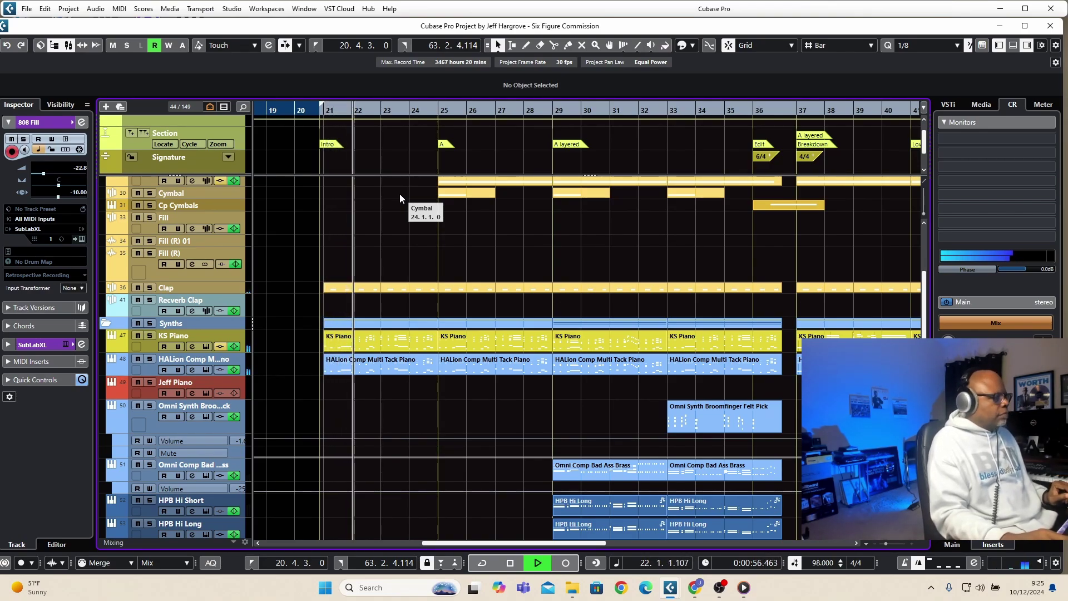
{"action": "scroll", "coordinate": [495, 237], "scroll_direction": "up", "scroll_amount": 3}
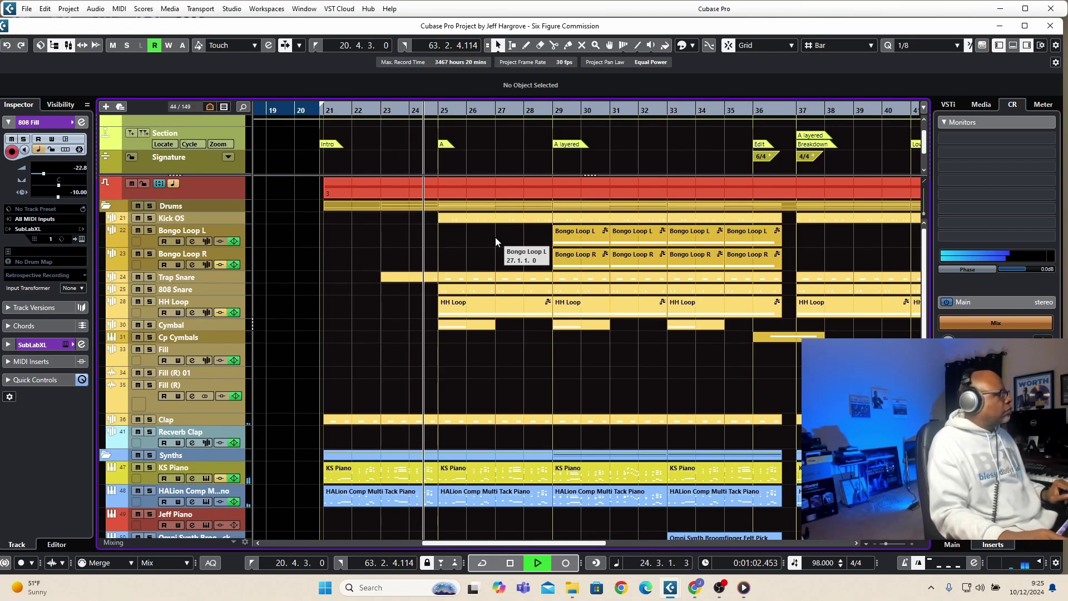
{"action": "key", "text": "space"}
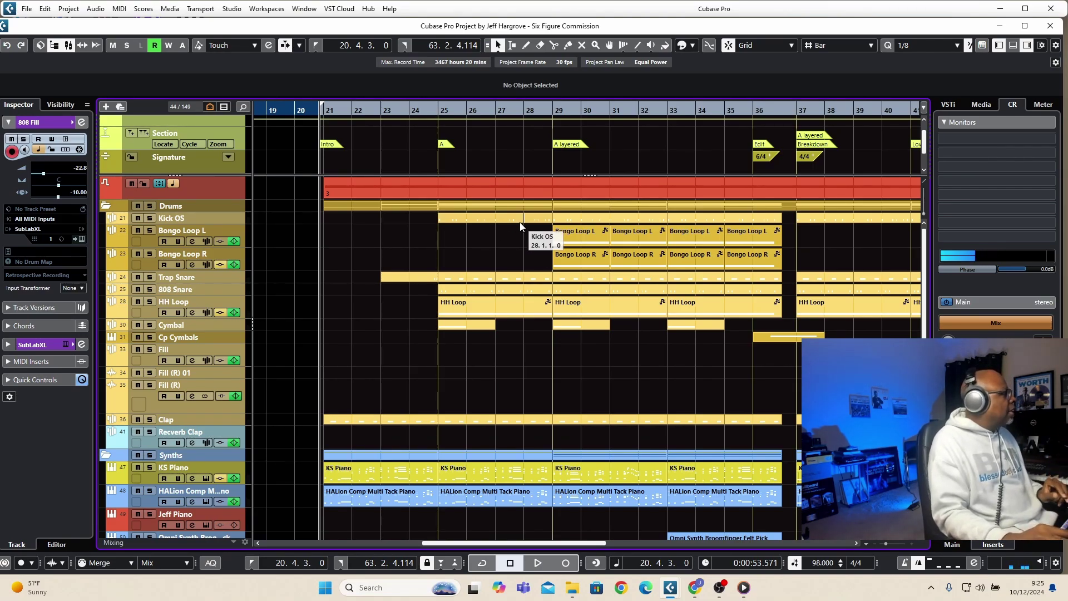
- Solo the 808 Fill track, play its opening fill from bar 24, and remove the solo
{"action": "scroll", "coordinate": [456, 206], "scroll_direction": "down", "scroll_amount": 10}
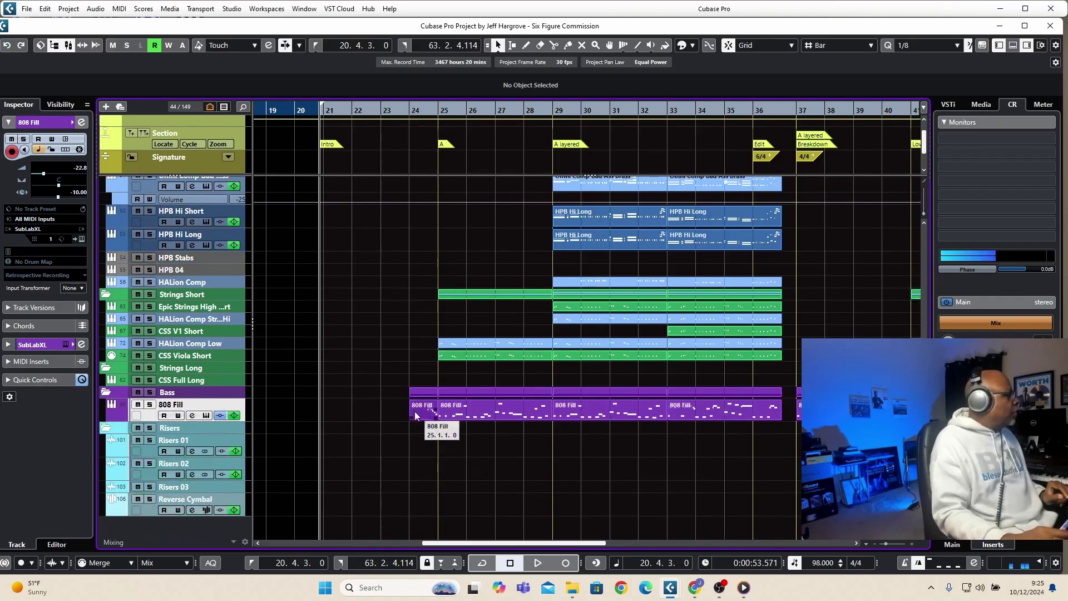
{"action": "left_click", "coordinate": [406, 112]}
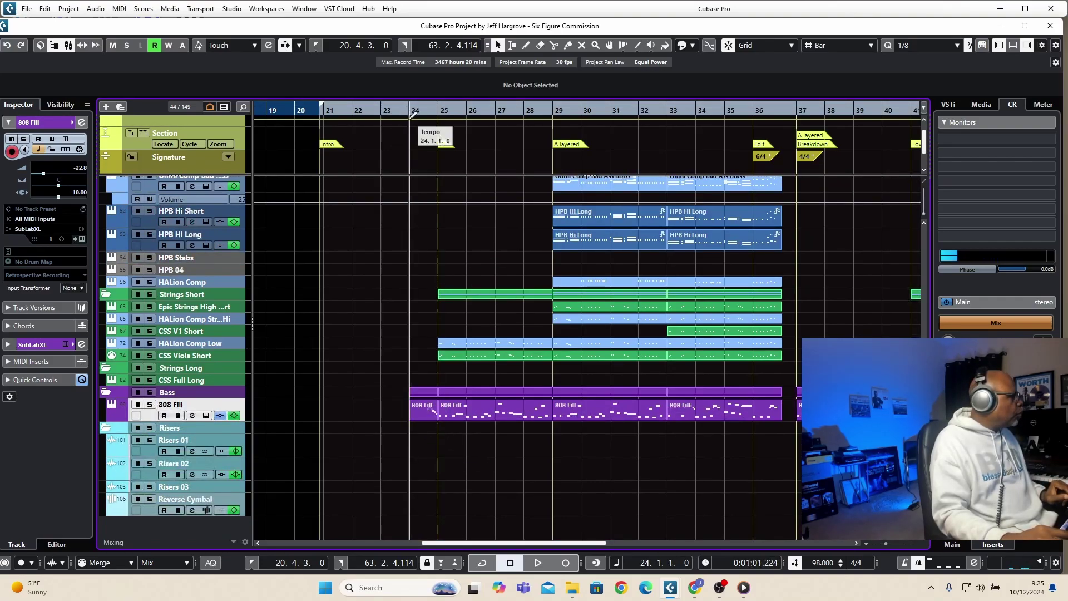
{"action": "left_click", "coordinate": [149, 405]}
{"action": "key", "text": "space"}
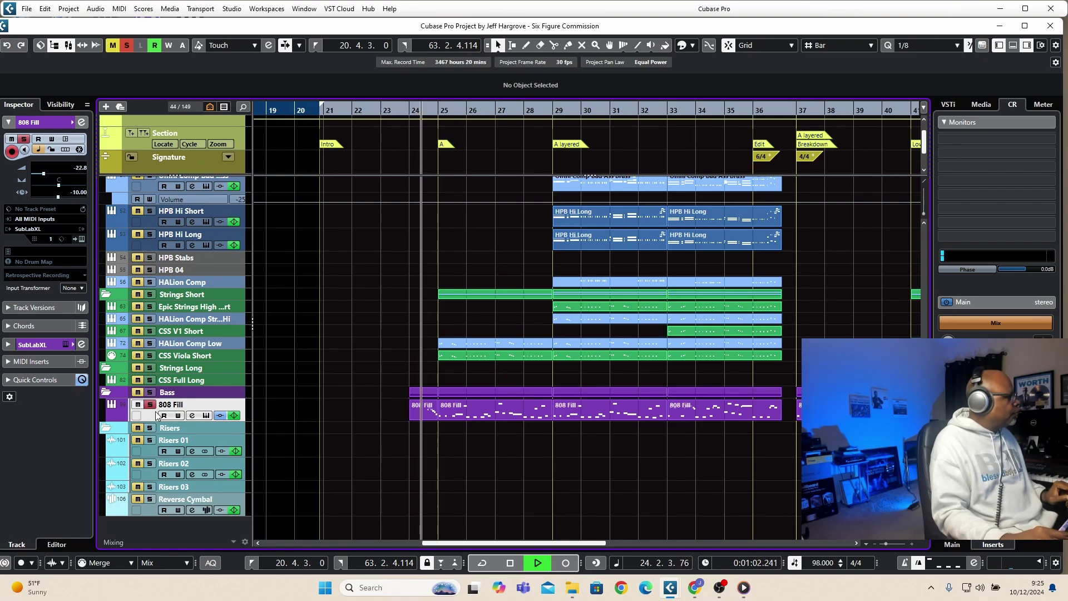
{"action": "key", "text": "space"}
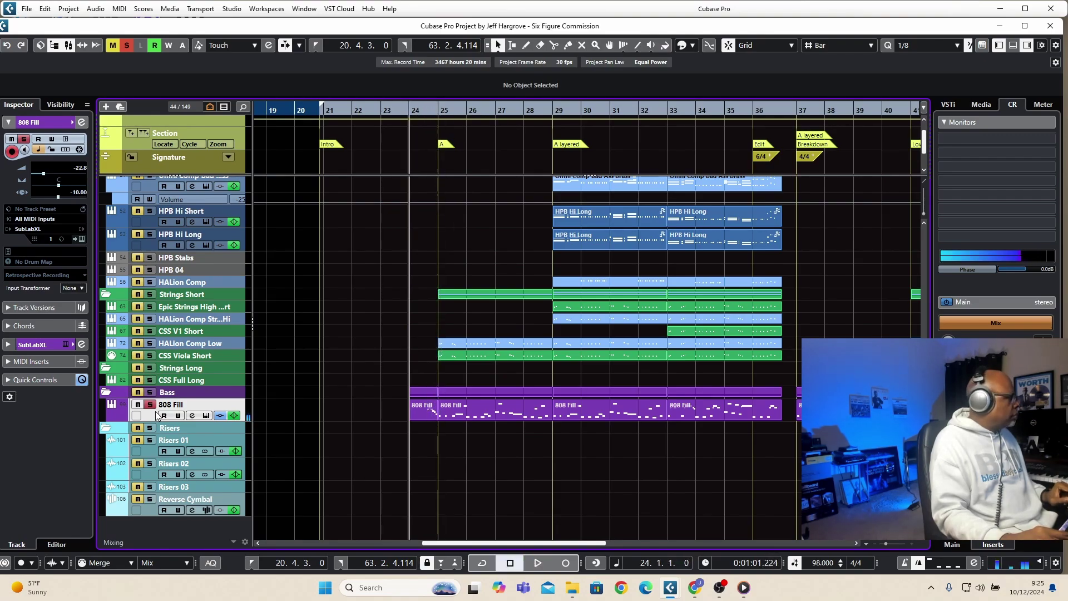
{"action": "left_click", "coordinate": [149, 405]}
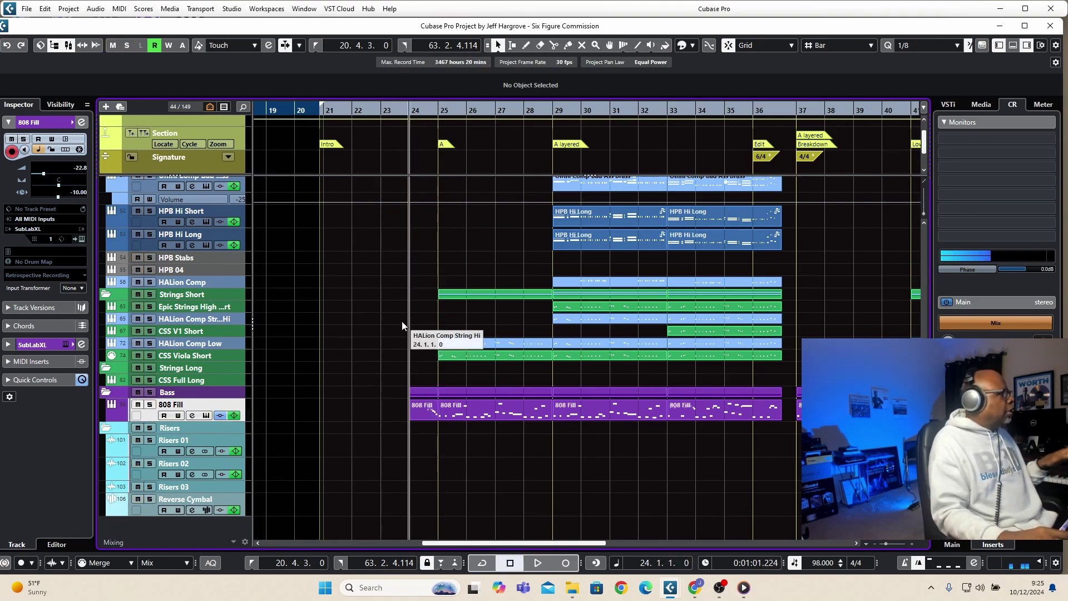
- Play the A section with all tracks from bar 25 and stop playback
{"action": "scroll", "coordinate": [485, 235], "scroll_direction": "up", "scroll_amount": 5}
{"action": "scroll", "coordinate": [496, 232], "scroll_direction": "up", "scroll_amount": 3}
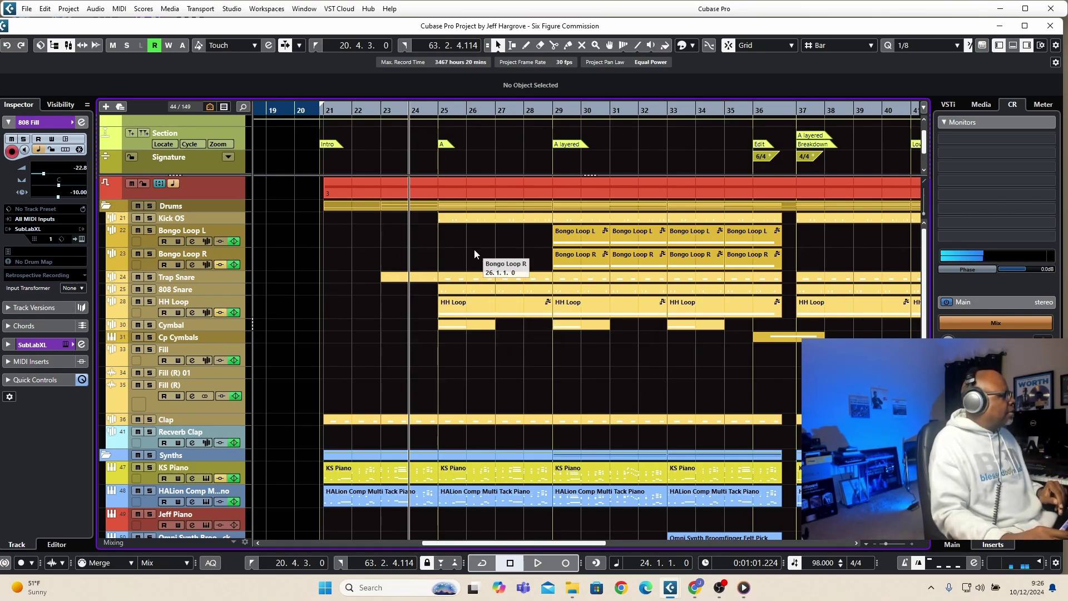
{"action": "left_click", "coordinate": [437, 108]}
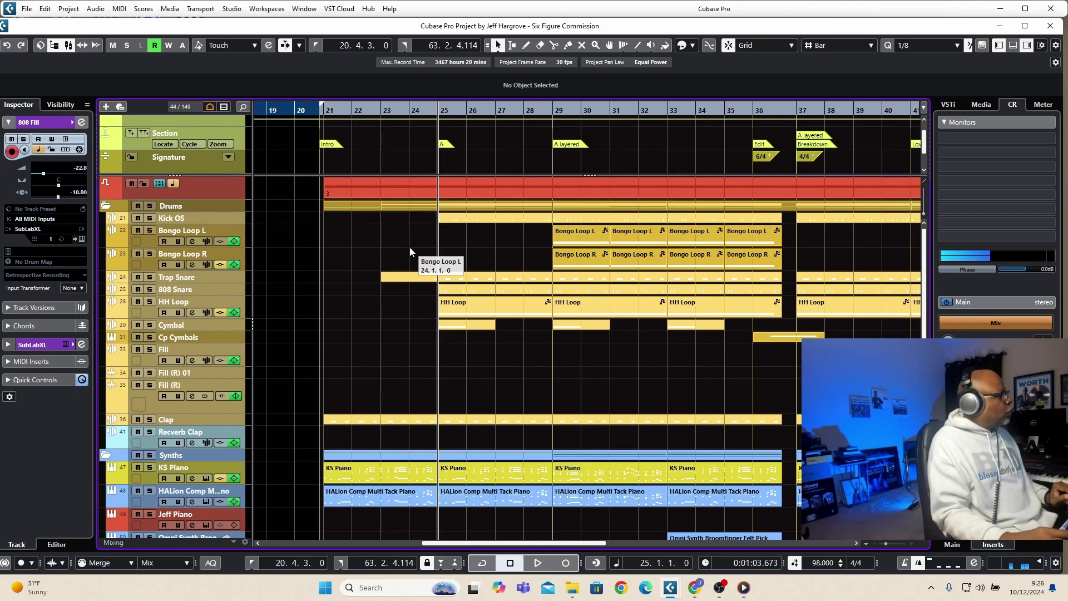
{"action": "key", "text": "space"}
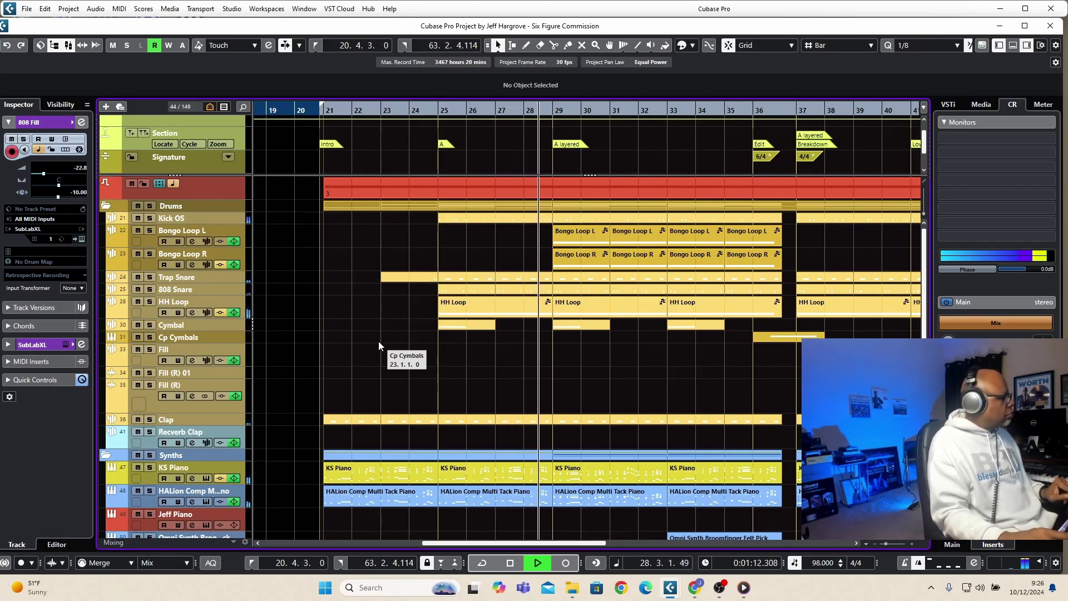
{"action": "key", "text": "space"}
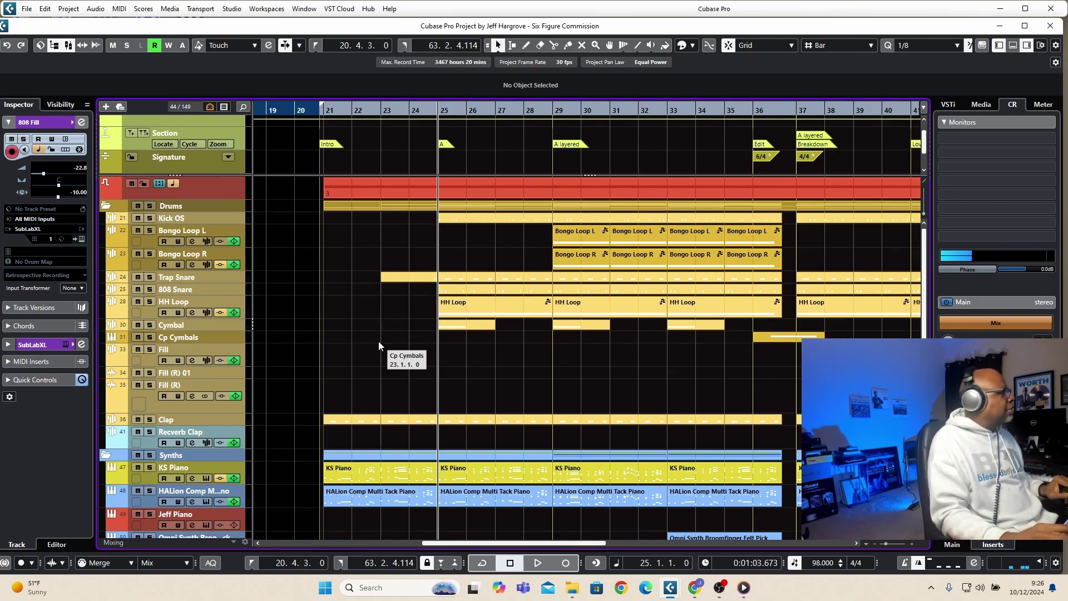
- Examine the layers added at bar 29 and play the lead-in to the A layered section from bar 28
{"action": "left_click", "coordinate": [554, 108]}
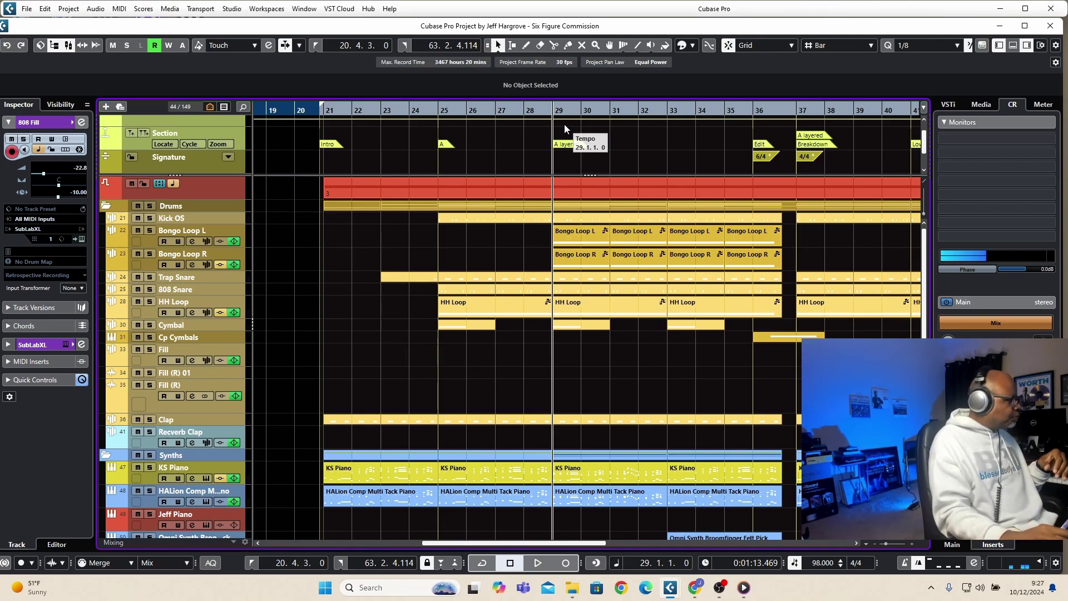
{"action": "scroll", "coordinate": [586, 188], "scroll_direction": "down", "scroll_amount": 3}
{"action": "scroll", "coordinate": [593, 186], "scroll_direction": "down", "scroll_amount": 3}
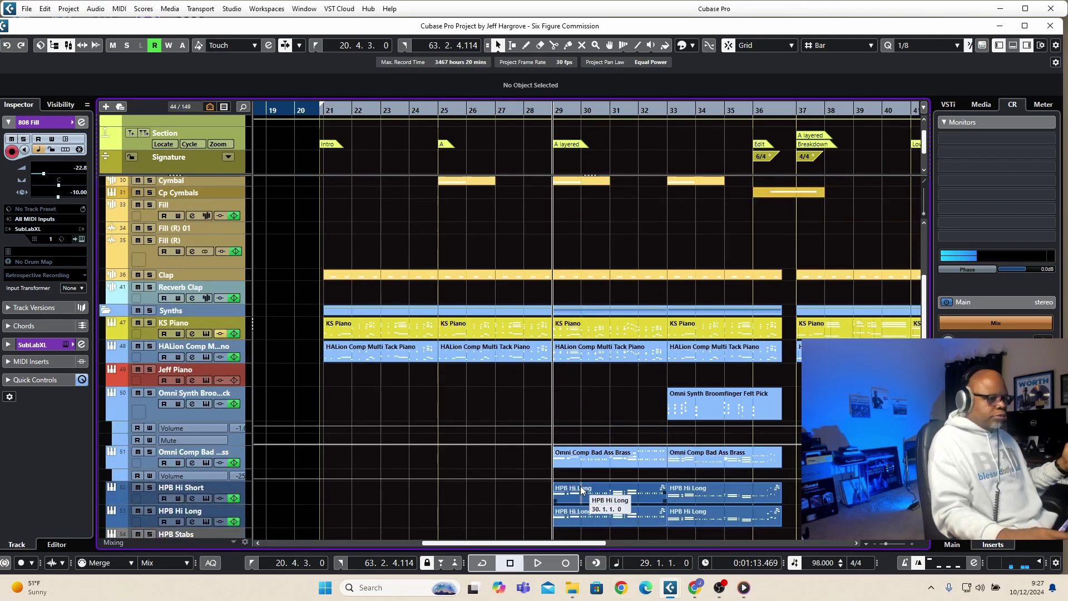
{"action": "scroll", "coordinate": [582, 478], "scroll_direction": "up", "scroll_amount": 6}
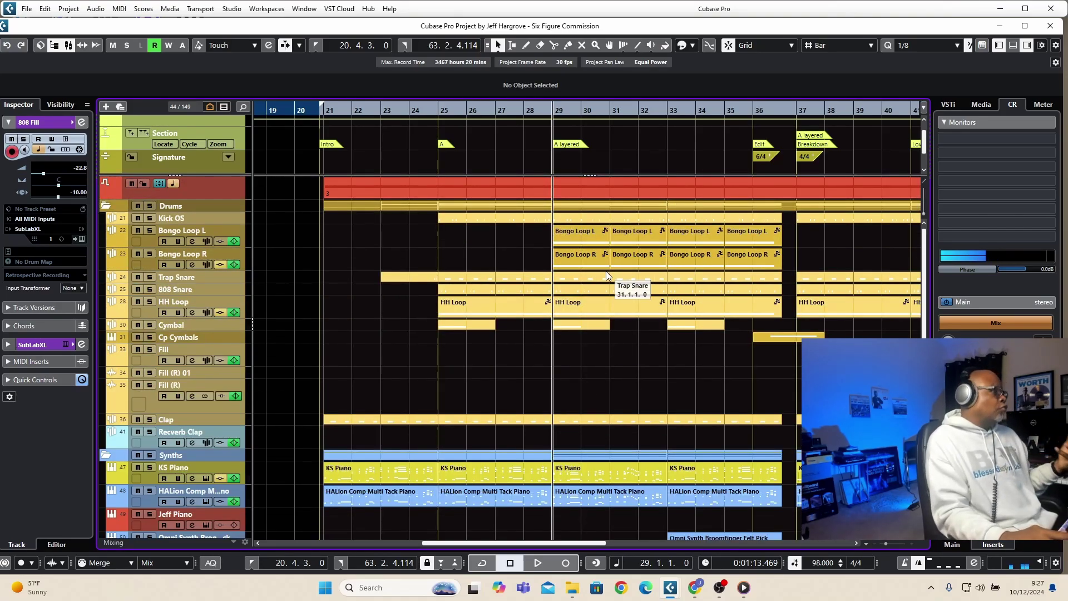
{"action": "left_click", "coordinate": [524, 109]}
{"action": "key", "text": "space"}
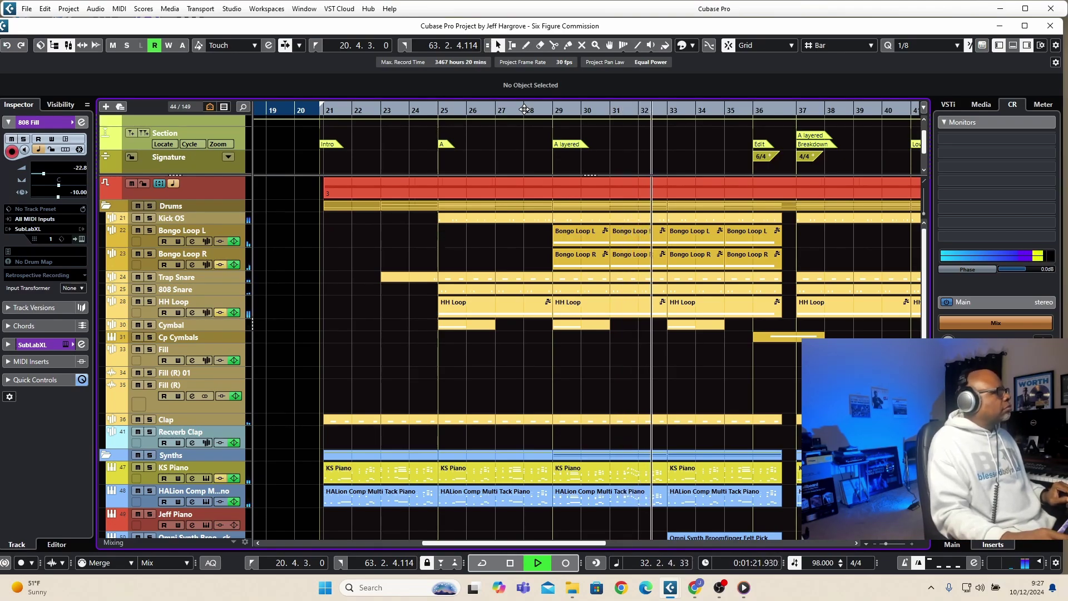
{"action": "key", "text": "space"}
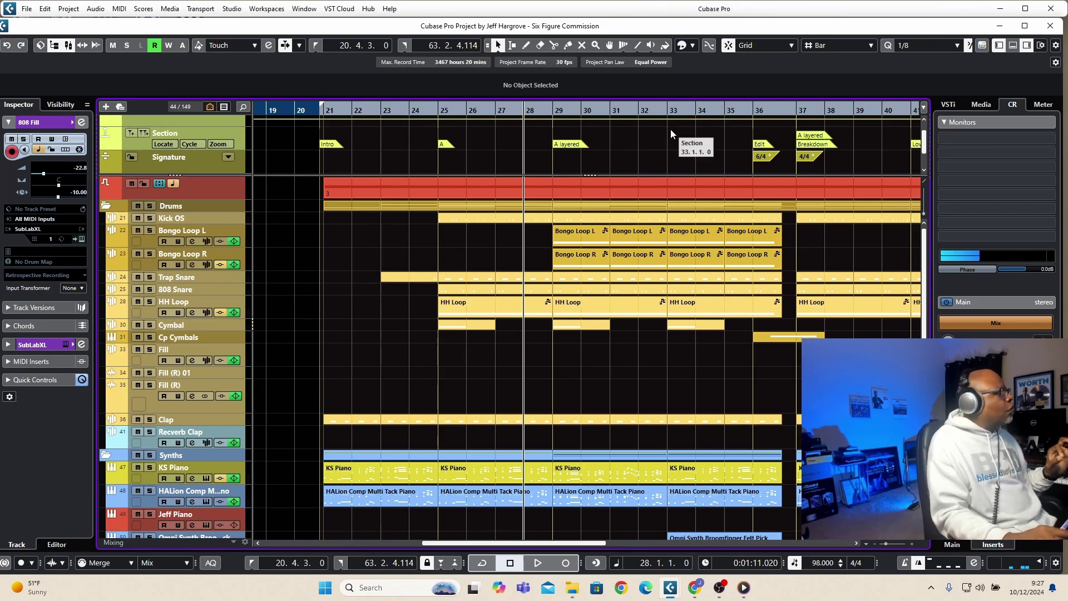
- Play the second half of the A layered section from bar 33, where the Omni Synth Broomfinger Felt Pick part enters
{"action": "left_click", "coordinate": [664, 110]}
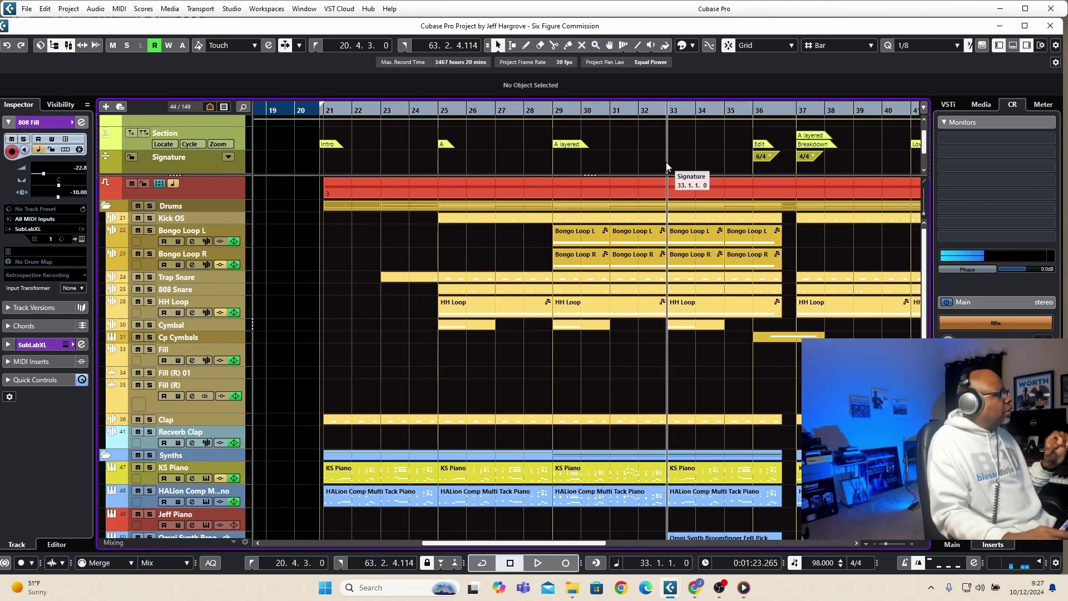
{"action": "scroll", "coordinate": [667, 161], "scroll_direction": "down", "scroll_amount": 1}
{"action": "scroll", "coordinate": [709, 291], "scroll_direction": "down", "scroll_amount": 2}
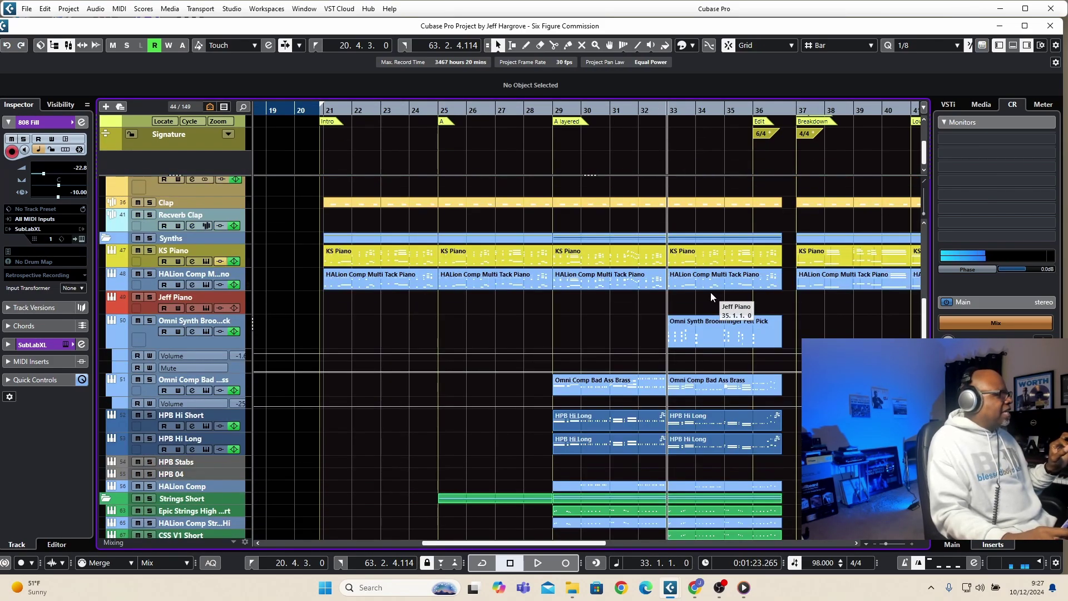
{"action": "scroll", "coordinate": [711, 291], "scroll_direction": "down", "scroll_amount": 1}
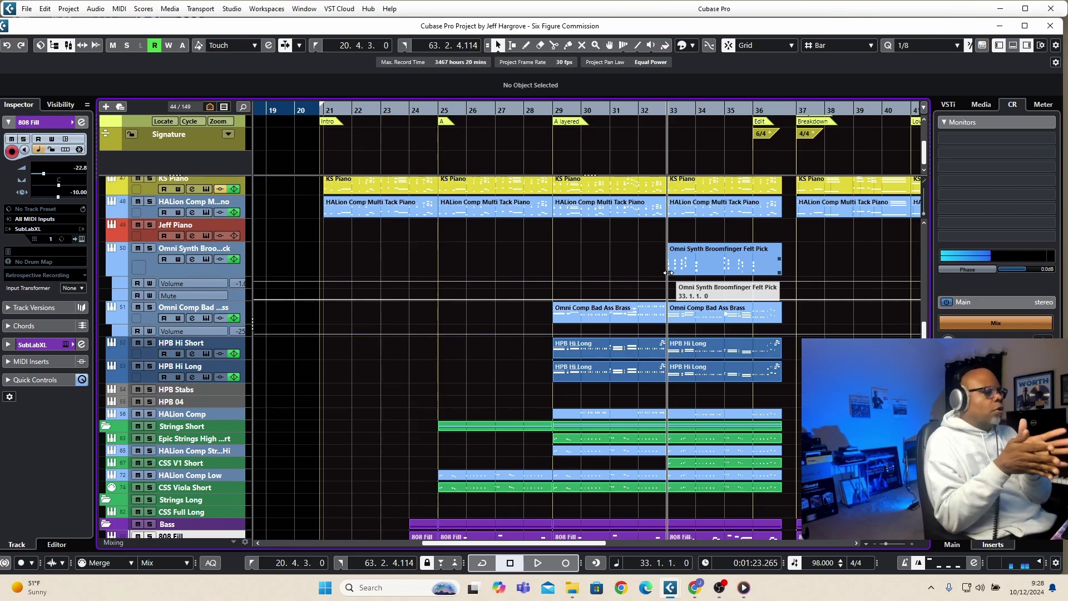
{"action": "key", "text": "space"}
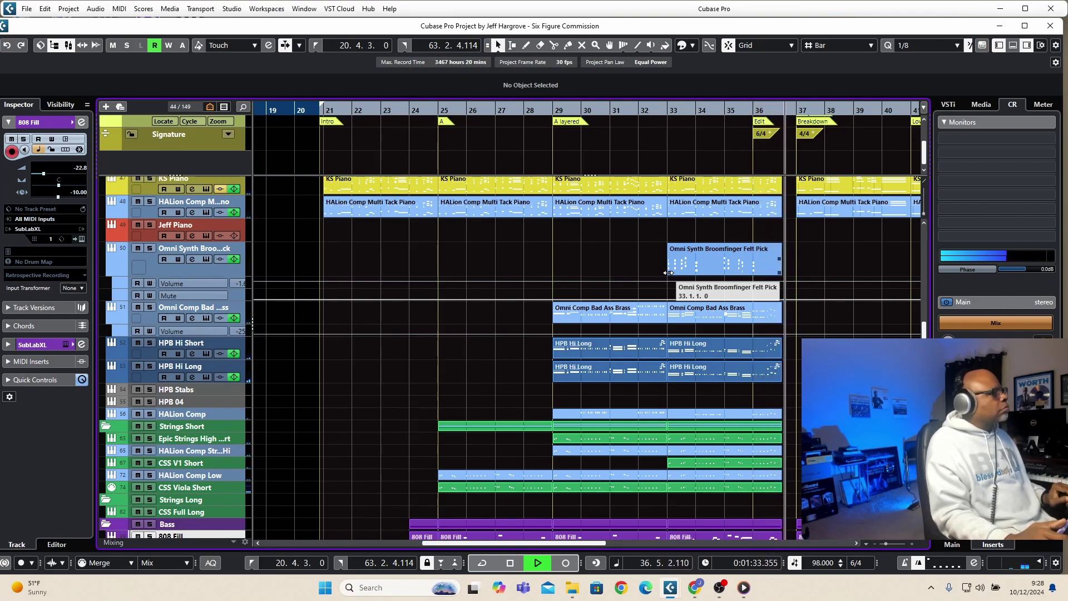
{"action": "key", "text": "space"}
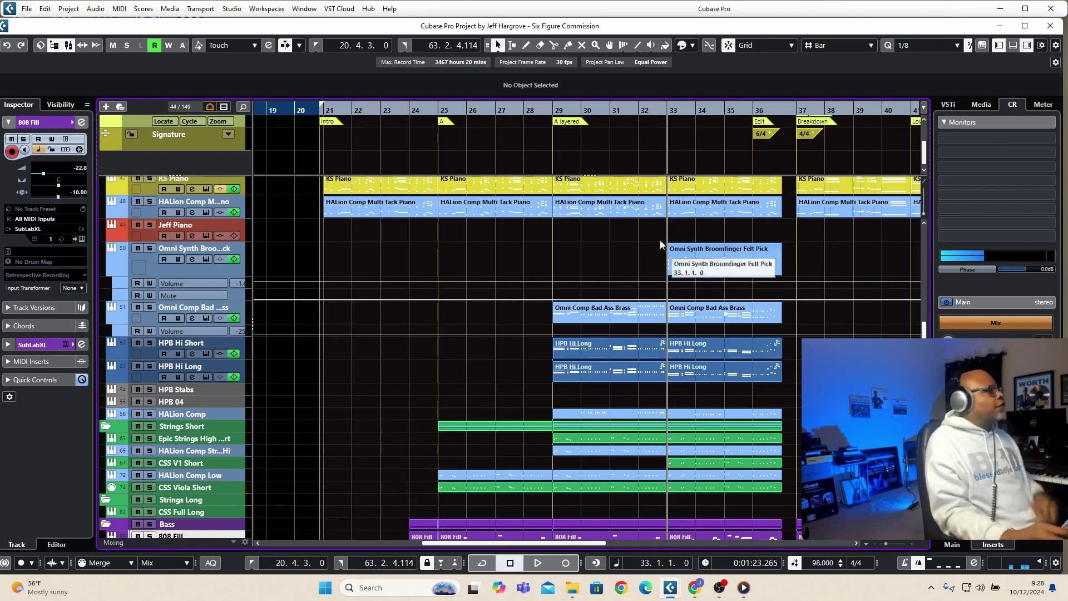
- Play the 6/4 Edit section from bar 36 and the Breakdown section from bar 37
{"action": "left_click", "coordinate": [752, 109]}
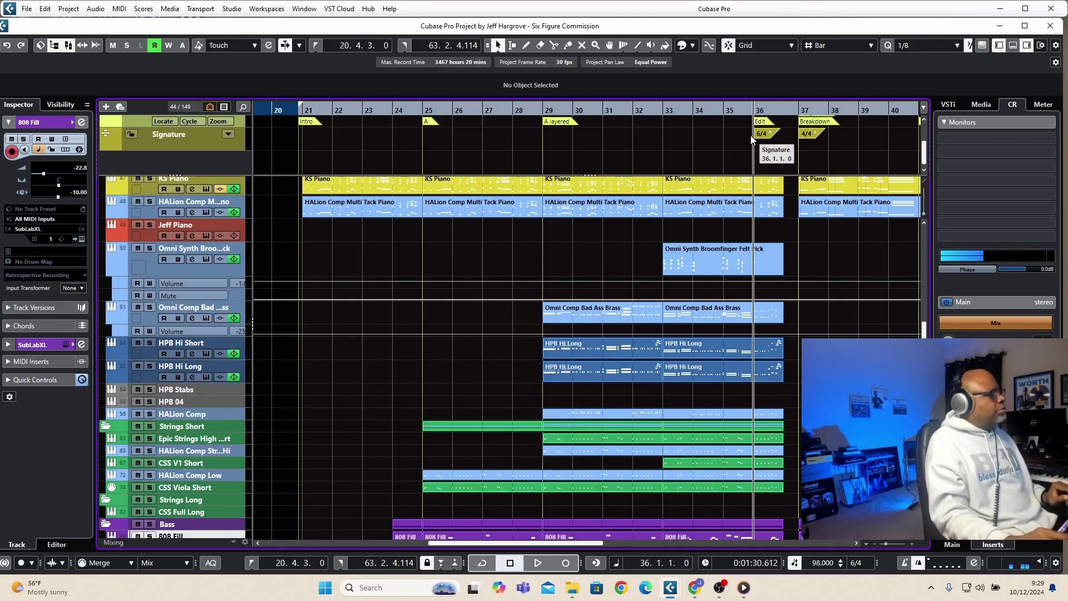
{"action": "key", "text": "space"}
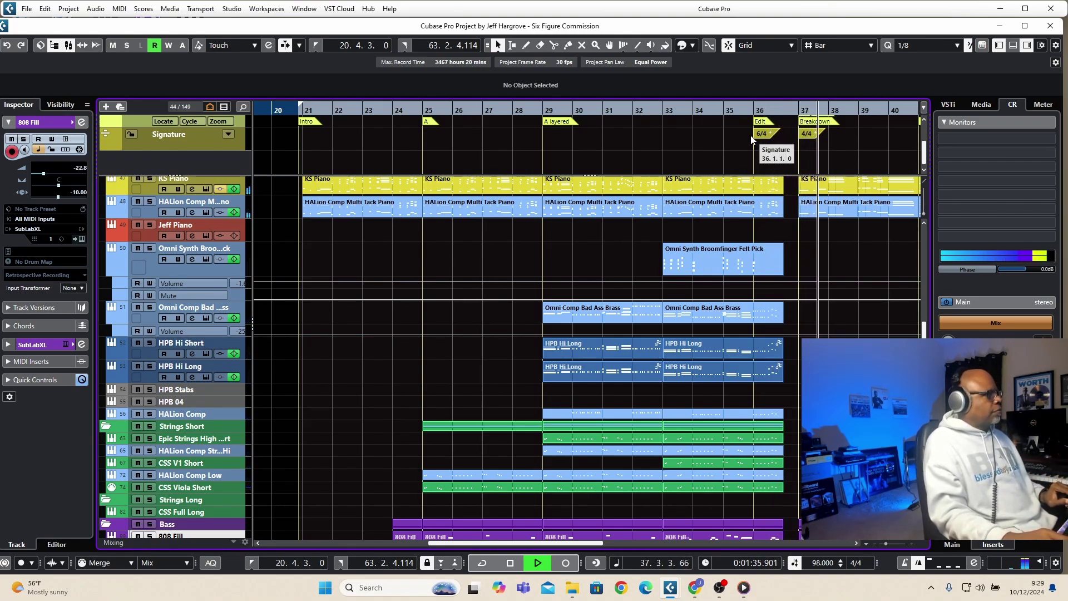
{"action": "key", "text": "space"}
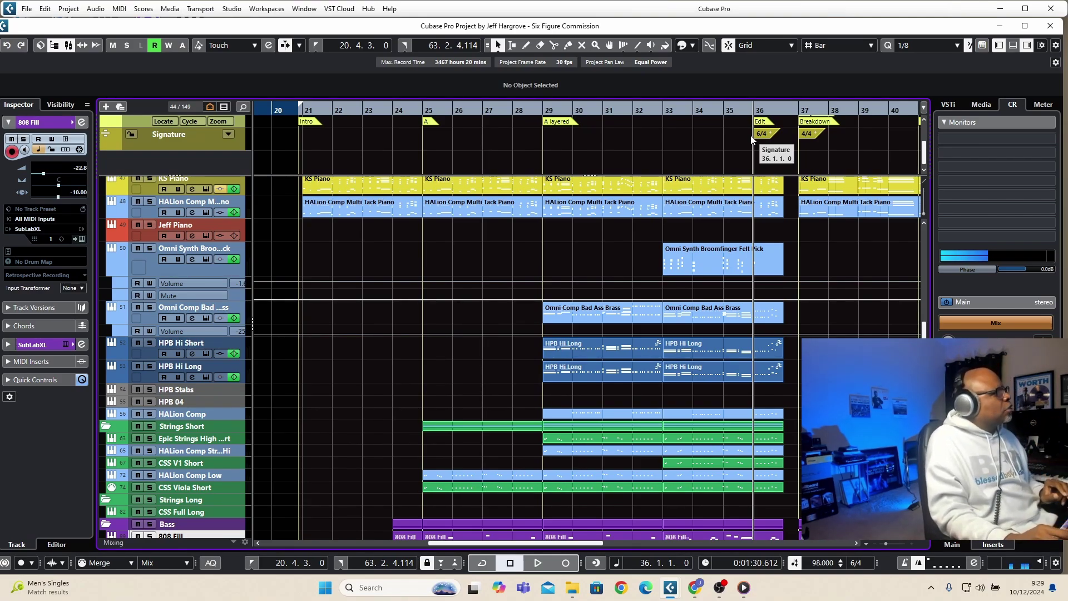
{"action": "left_click", "coordinate": [800, 111]}
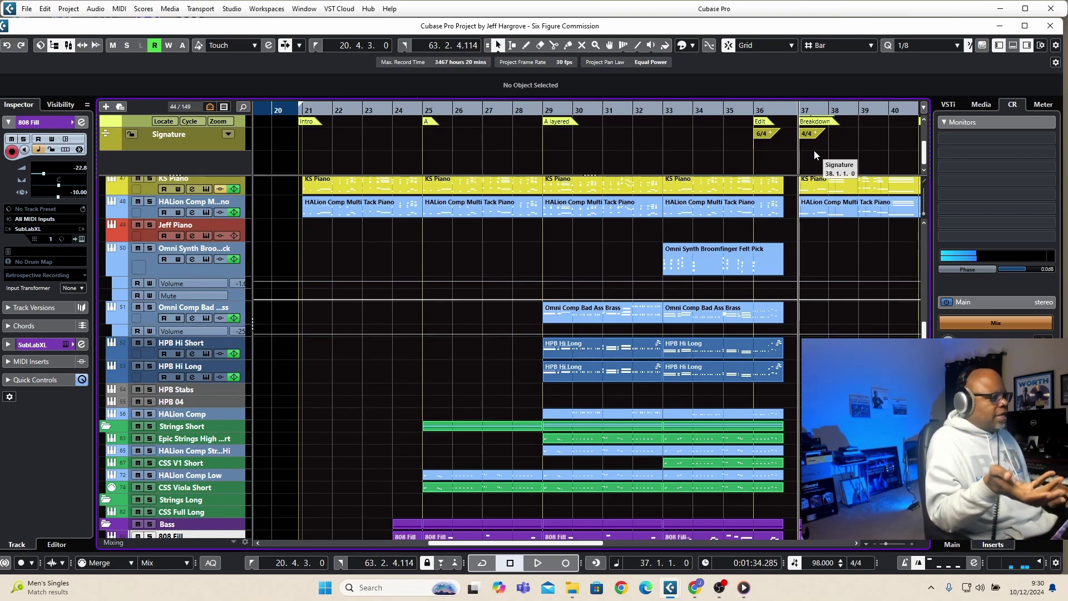
{"action": "key", "text": "space"}
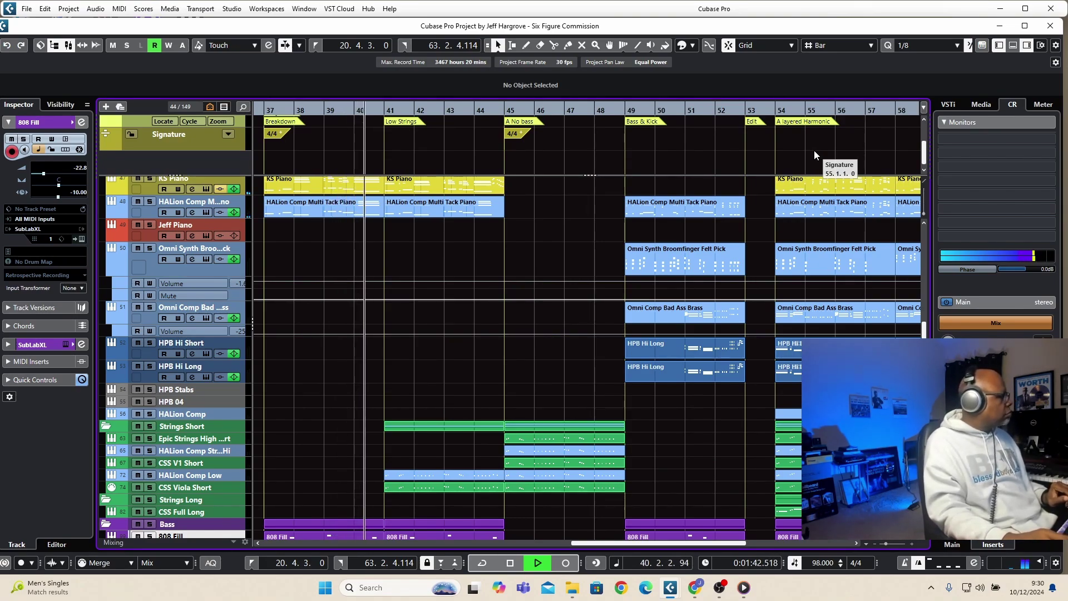
{"action": "key", "text": "space"}
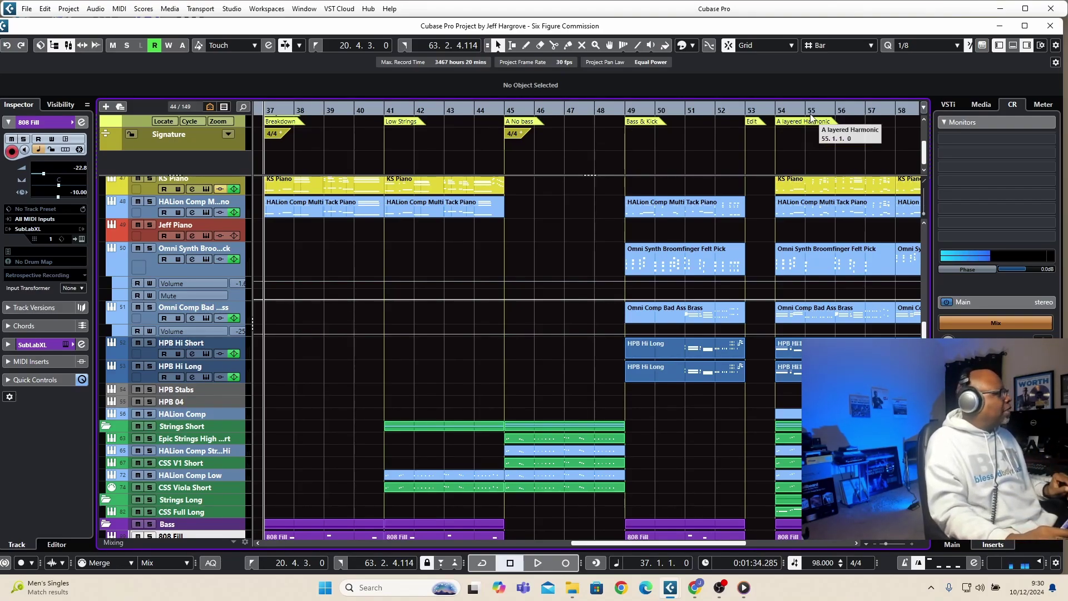
- Play the Low Strings section from bar 41 and the A No bass section from bar 45
{"action": "left_click", "coordinate": [384, 112]}
{"action": "key", "text": "space"}
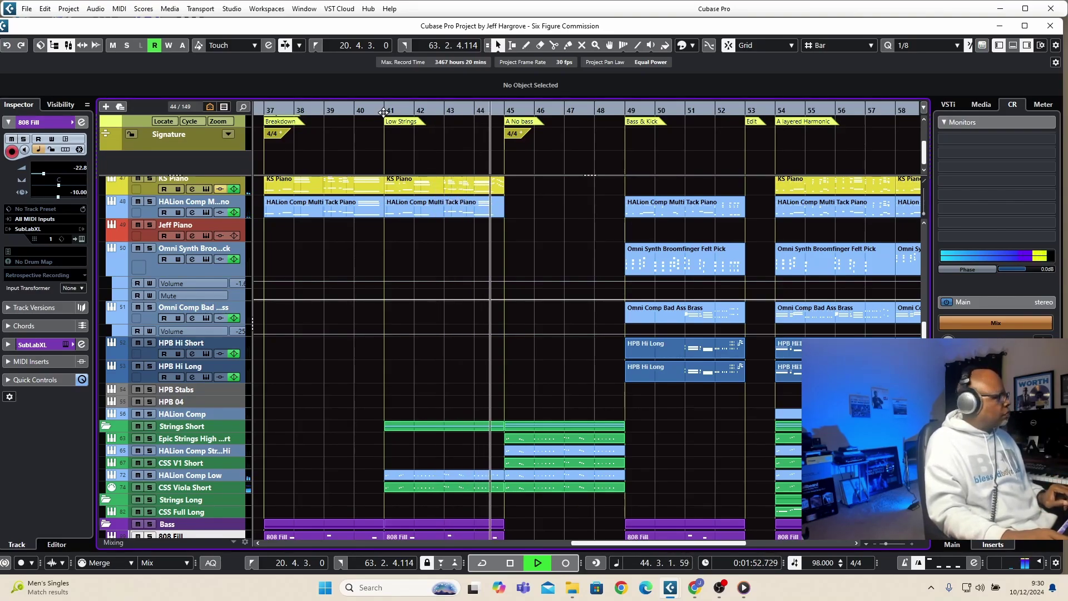
{"action": "key", "text": "space"}
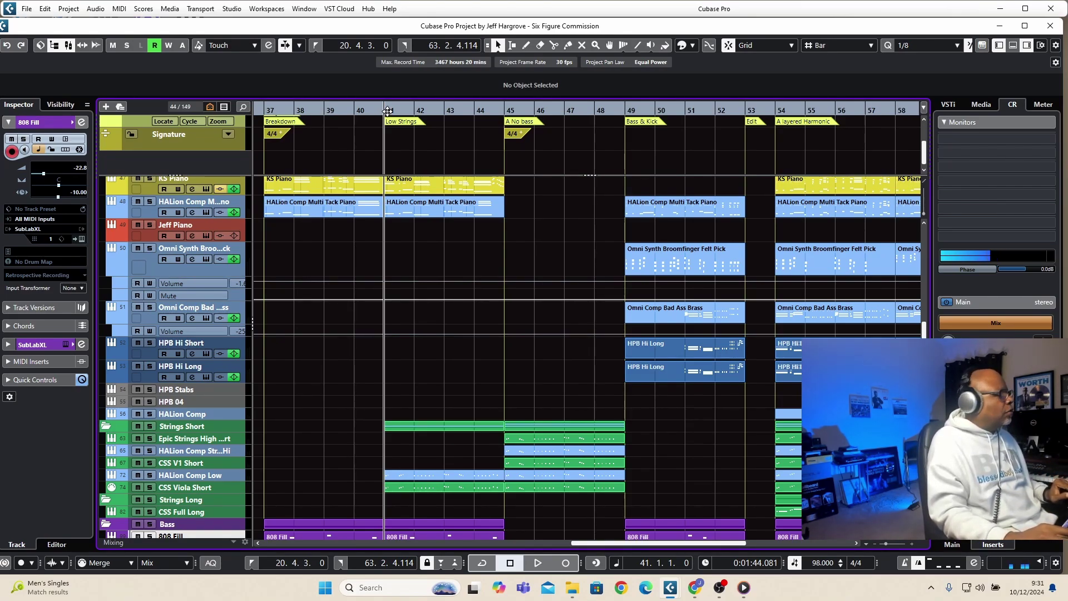
{"action": "left_click", "coordinate": [505, 111]}
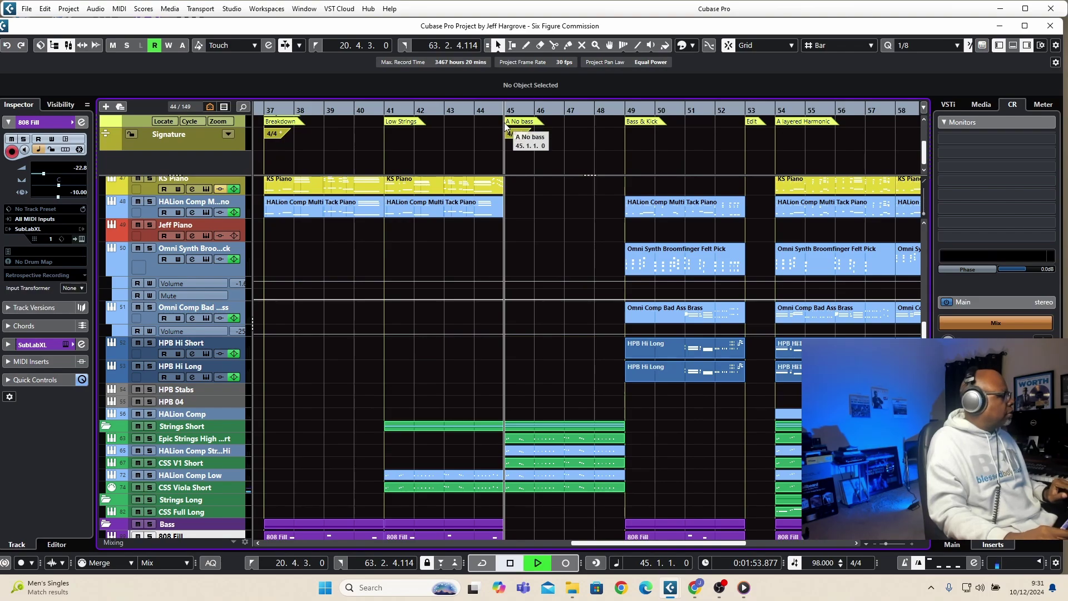
{"action": "key", "text": "space"}
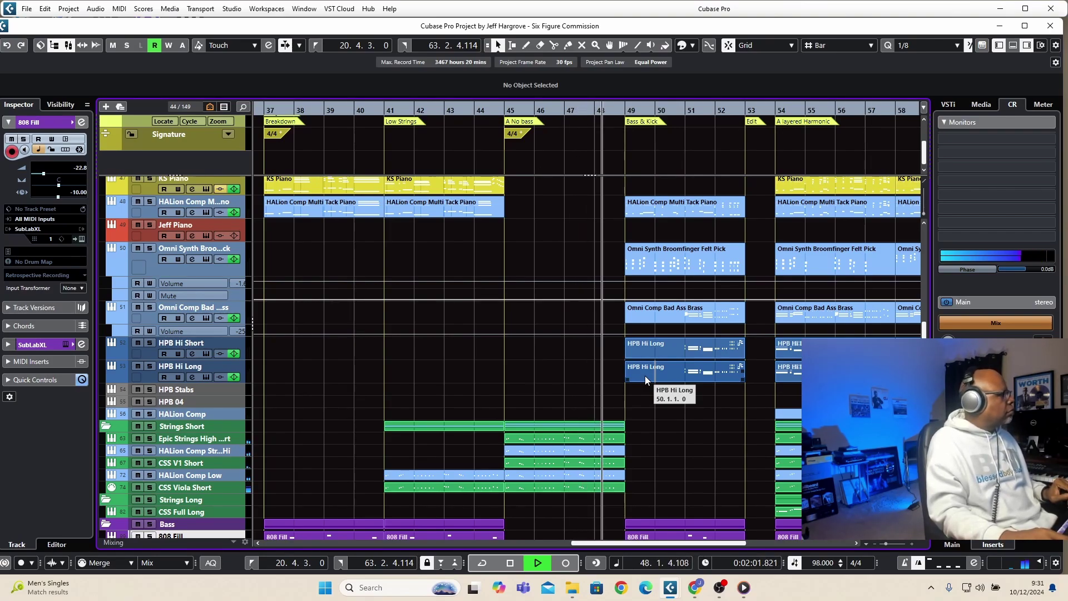
{"action": "key", "text": "space"}
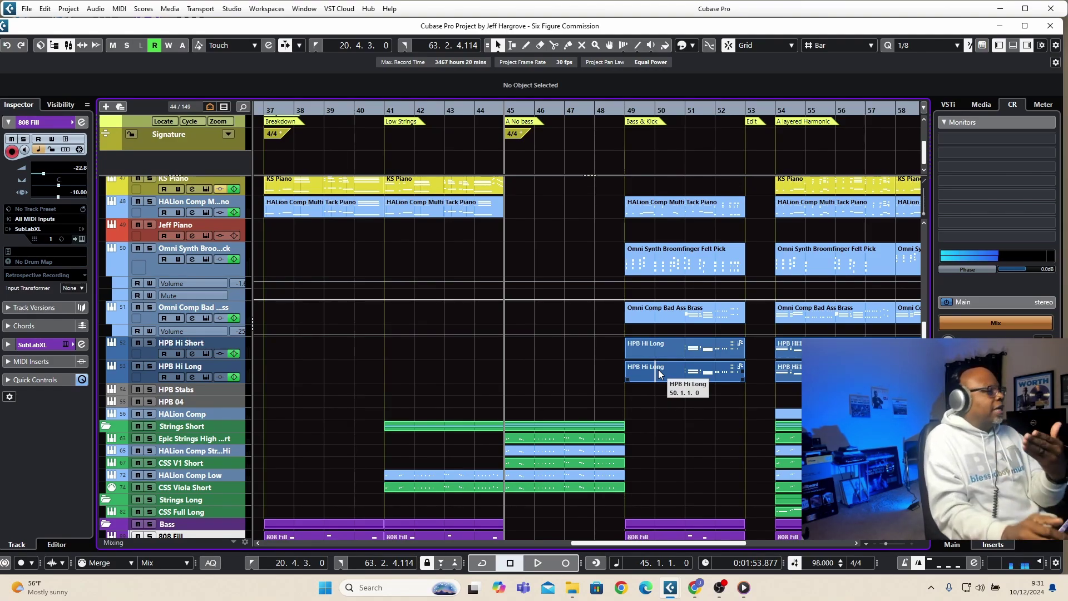
- Play the Bass & Kick section from bar 49 through to the start of the Edit section
{"action": "left_click_drag", "start_coordinate": [660, 373], "coordinate": [715, 331]}
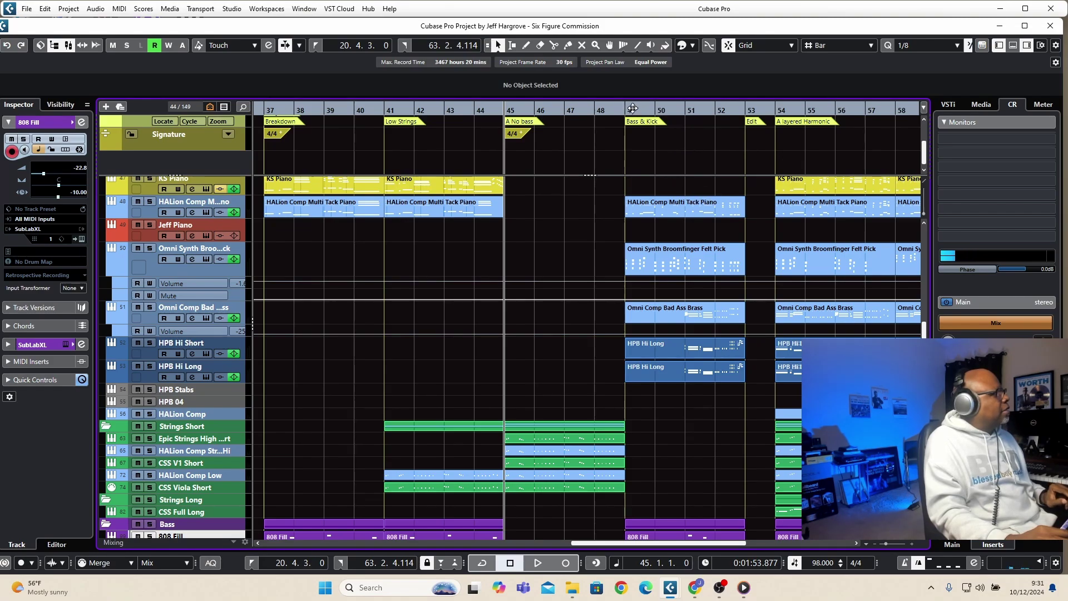
{"action": "left_click", "coordinate": [625, 169]}
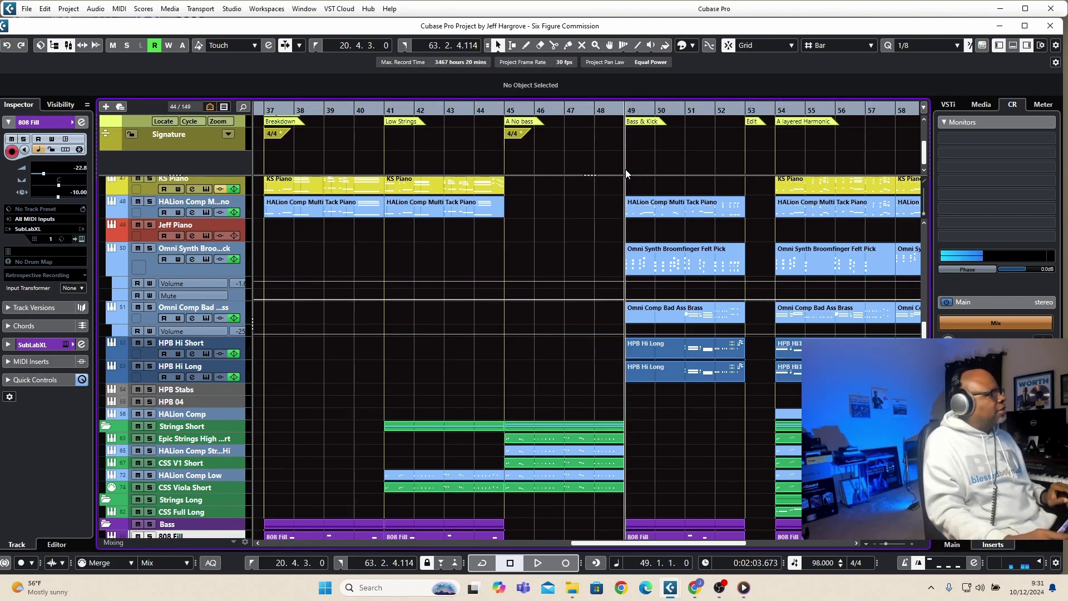
{"action": "key", "text": "space"}
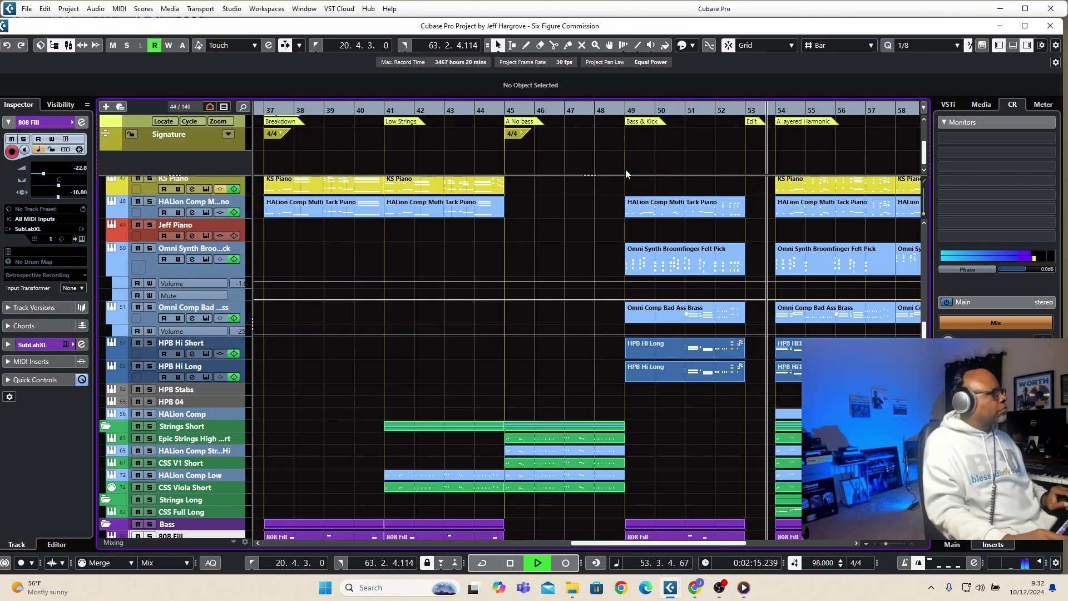
{"action": "key", "text": "space"}
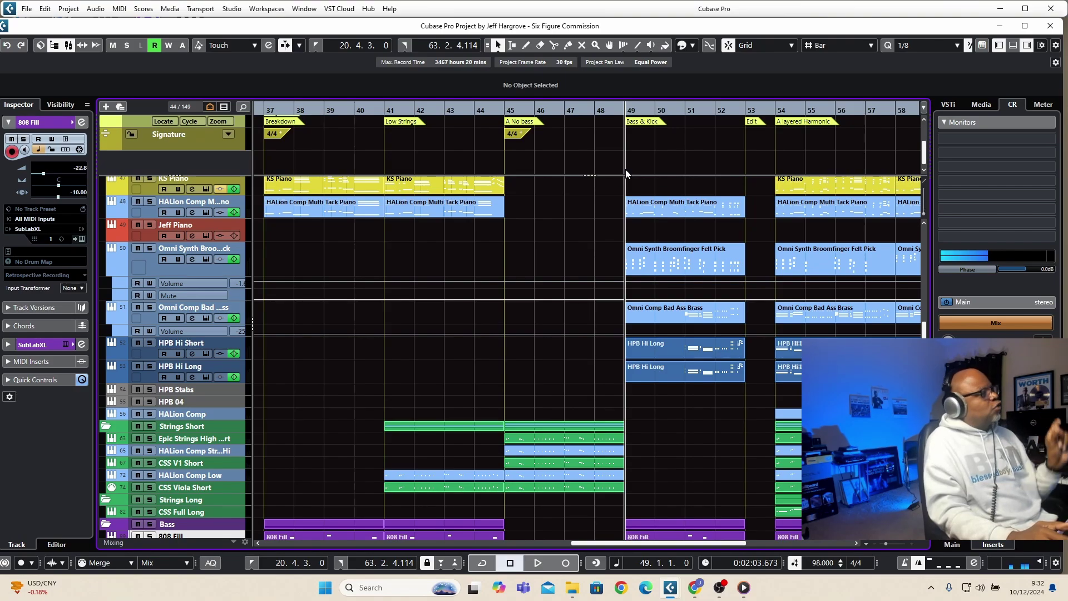
- Examine the riser and drum fill layers around the Edit marker and play the Edit section from bar 53
{"action": "scroll", "coordinate": [759, 186], "scroll_direction": "down", "scroll_amount": 3}
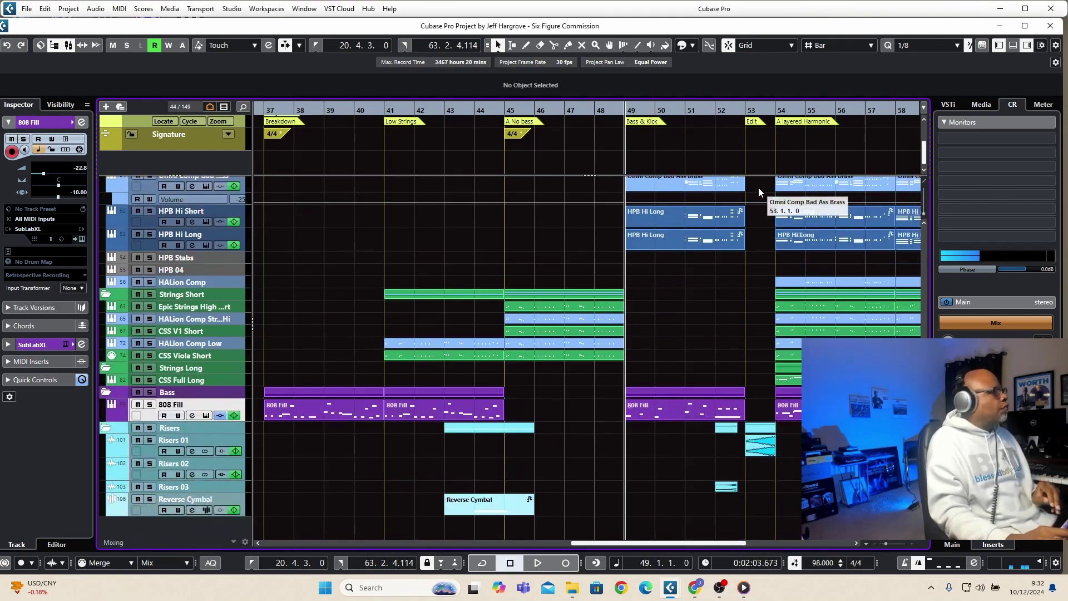
{"action": "scroll", "coordinate": [752, 220], "scroll_direction": "up", "scroll_amount": 6}
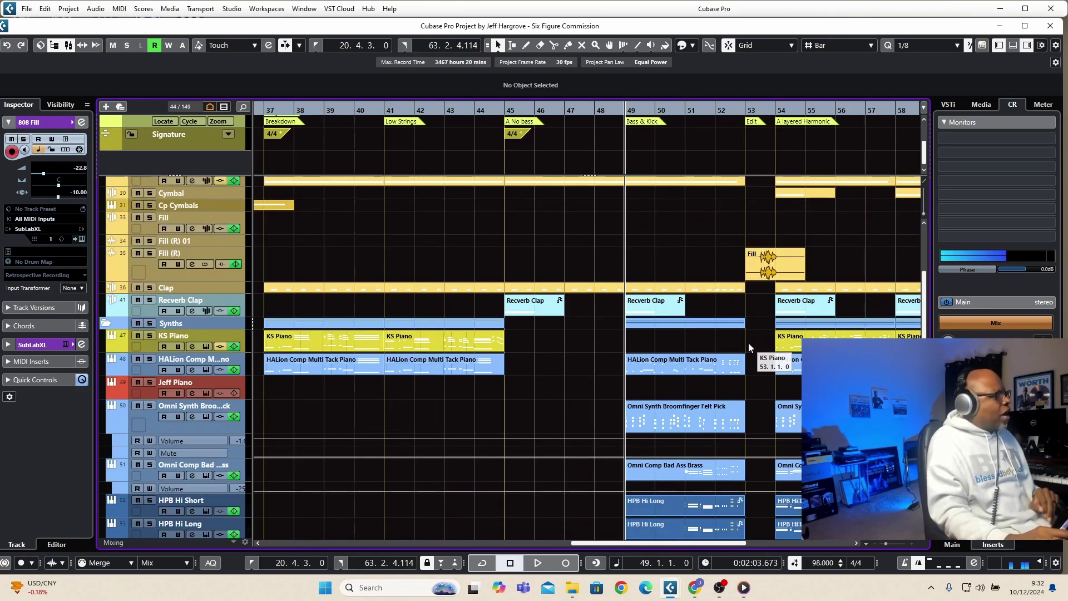
{"action": "left_click", "coordinate": [745, 110]}
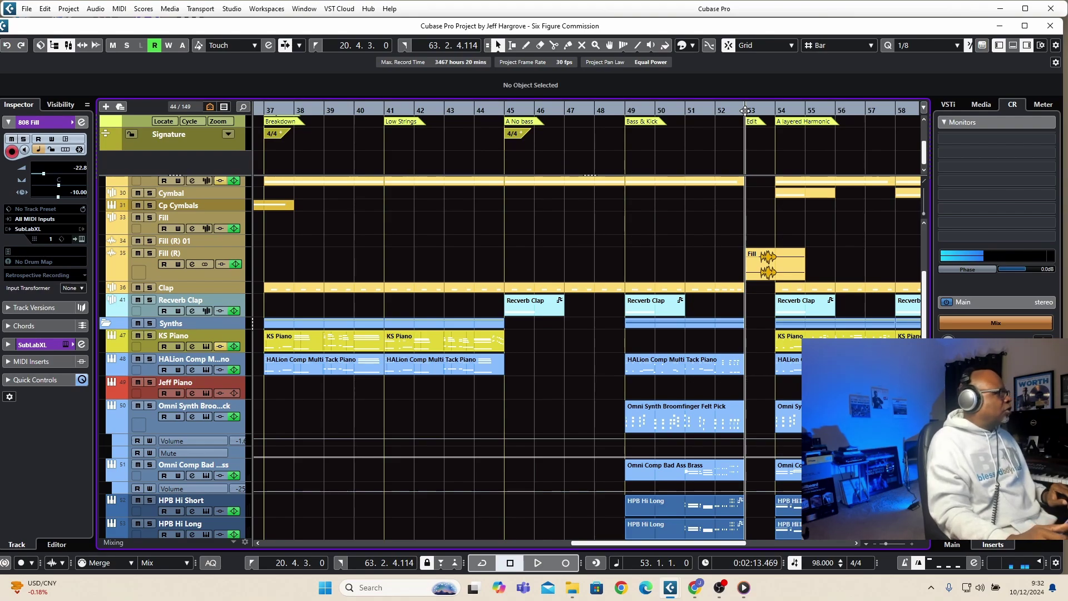
{"action": "key", "text": "space"}
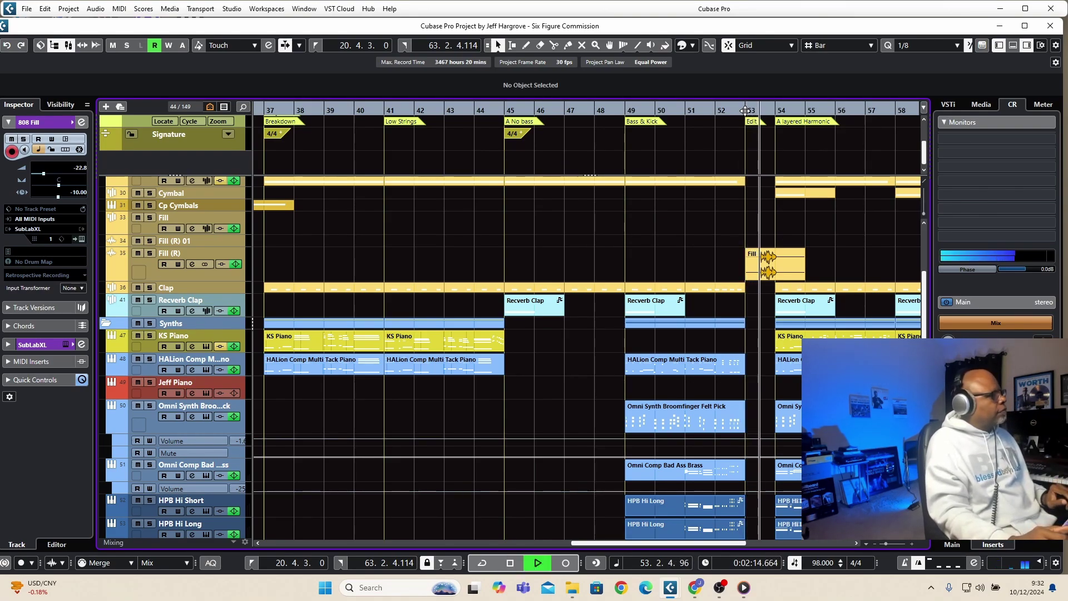
{"action": "key", "text": "space"}
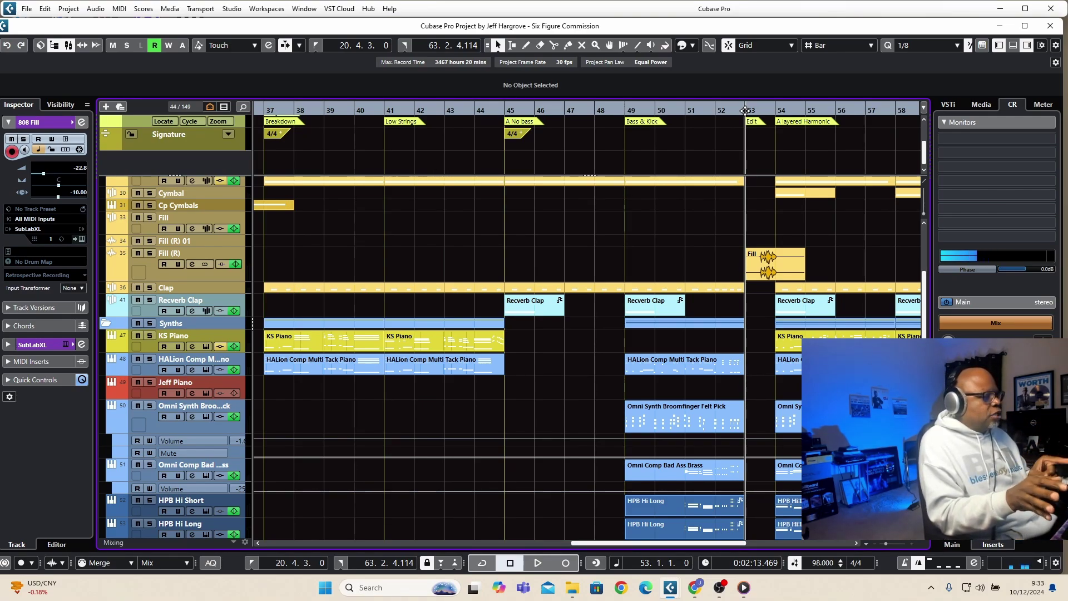
- Select the Keyscape piano track and play from the Edit at bar 53 through the A layered Harmonic section
{"action": "left_click", "coordinate": [144, 395]}
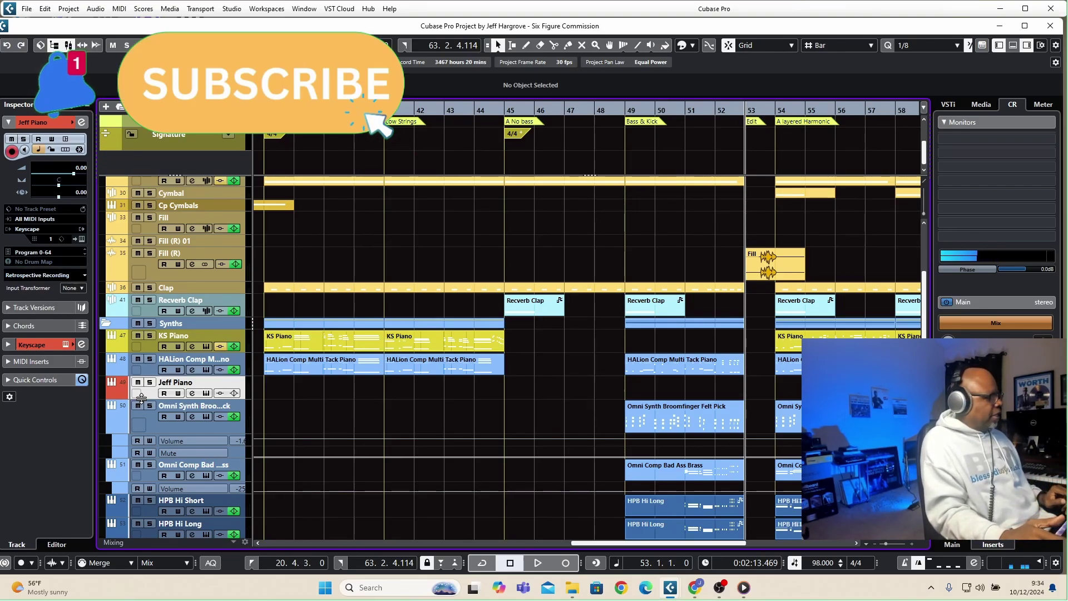
{"action": "key", "text": "space"}
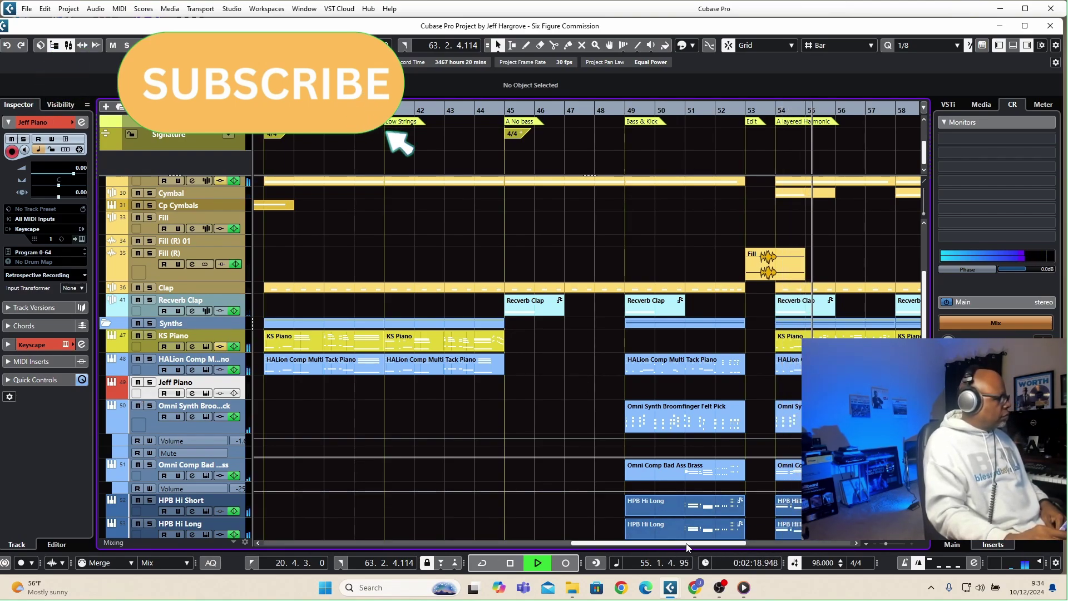
{"action": "left_click_drag", "start_coordinate": [704, 544], "coordinate": [781, 546]}
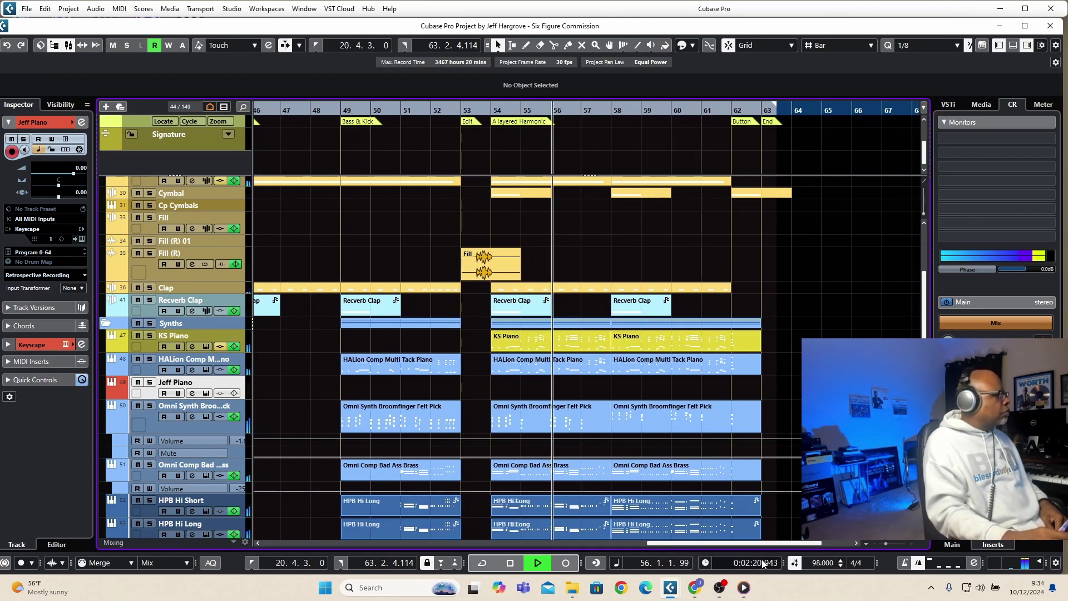
{"action": "scroll", "coordinate": [528, 356], "scroll_direction": "down", "scroll_amount": 3}
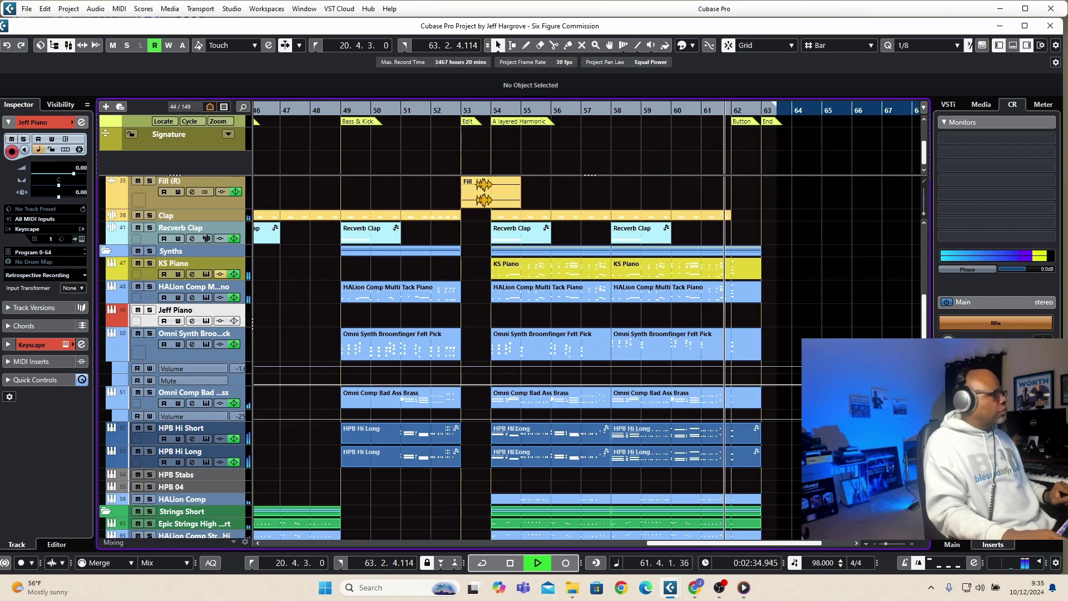
{"action": "key", "text": "space"}
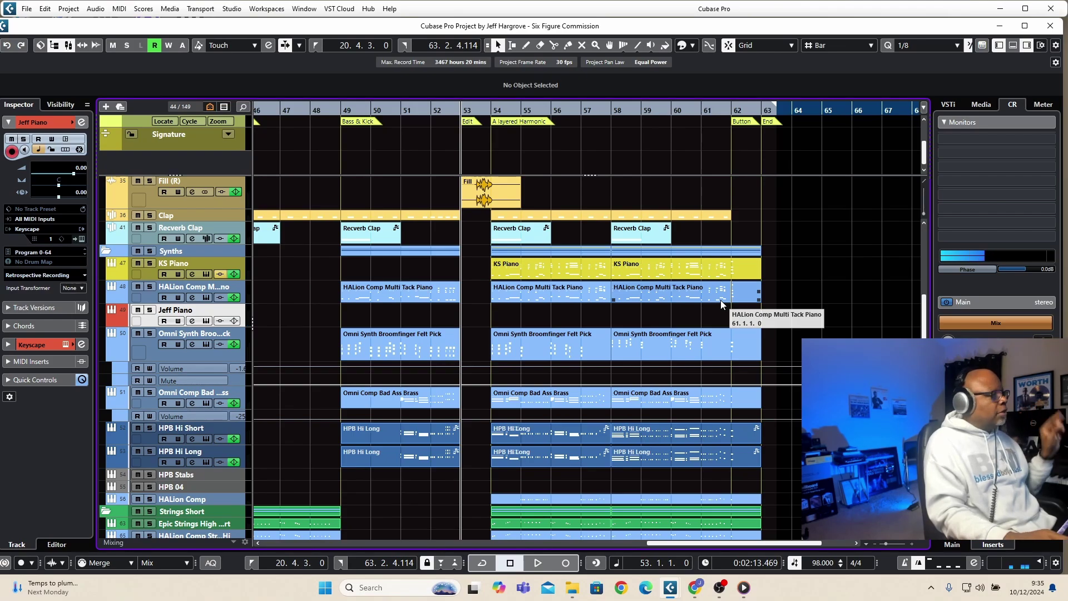
- Play the last bar of the A layered Harmonic section from bar 61, just before the Button marker
{"action": "left_click", "coordinate": [700, 108]}
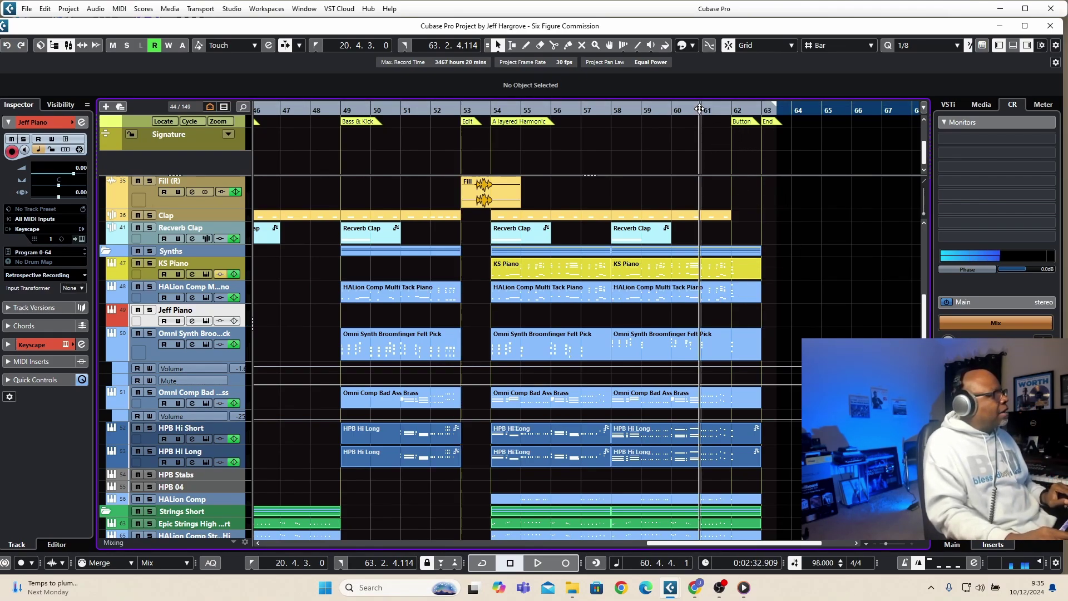
{"action": "left_click", "coordinate": [699, 108]}
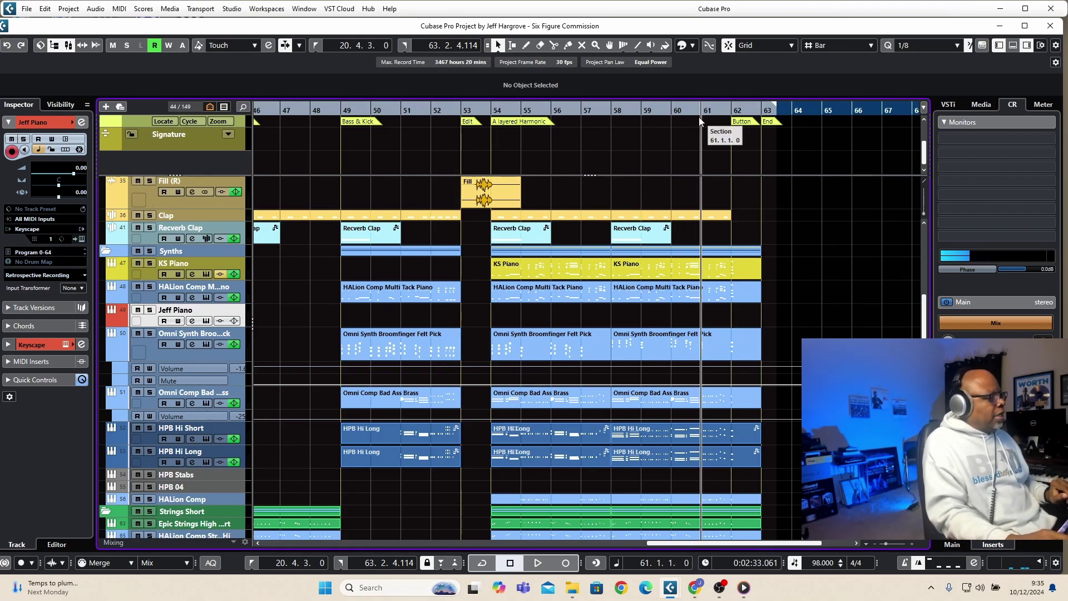
{"action": "key", "text": "space"}
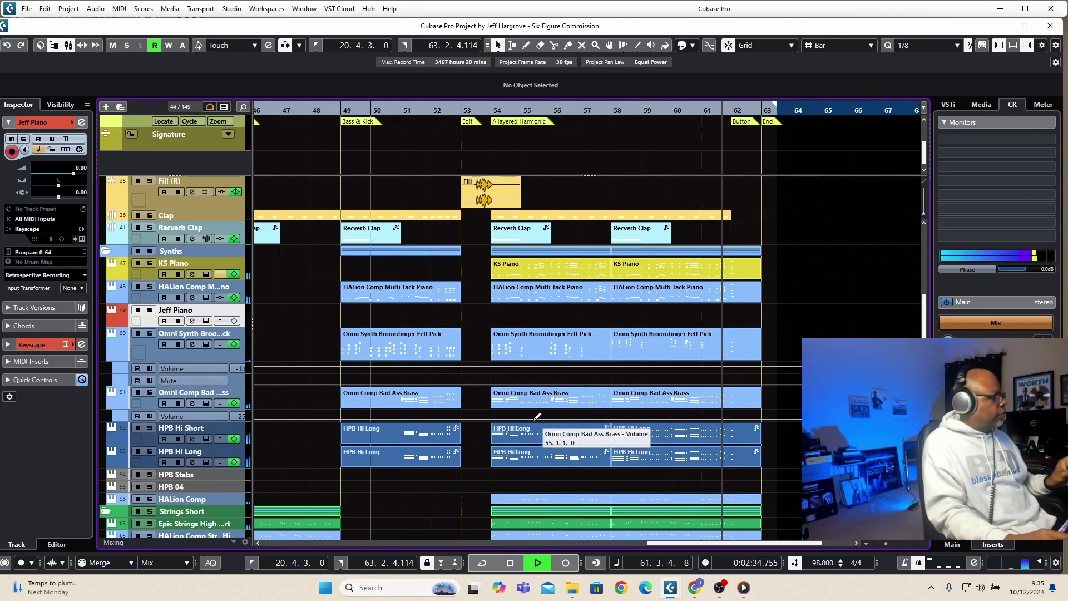
{"action": "key", "text": "space"}
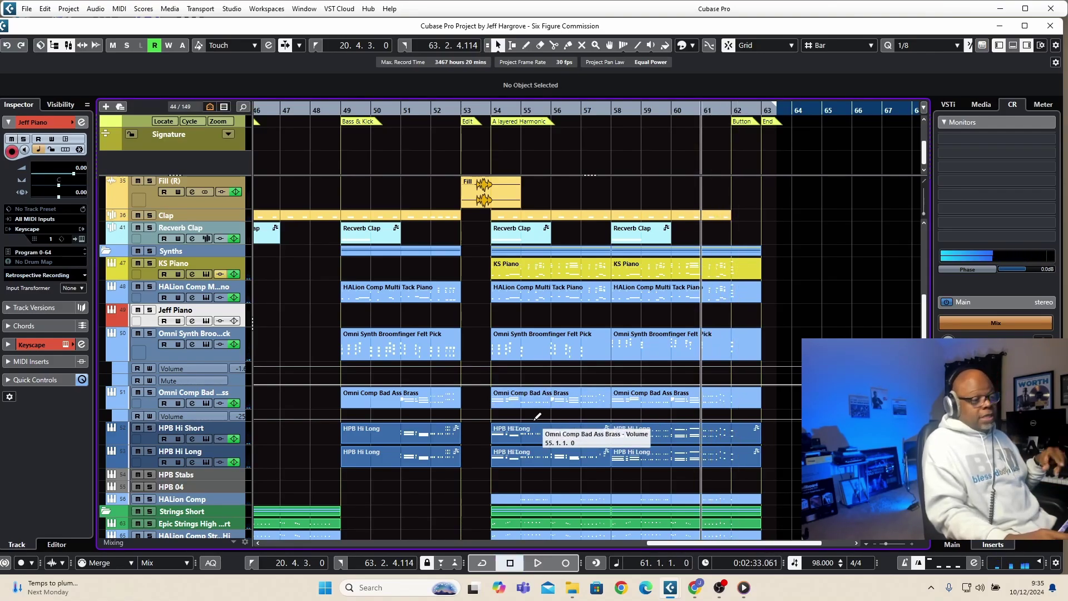